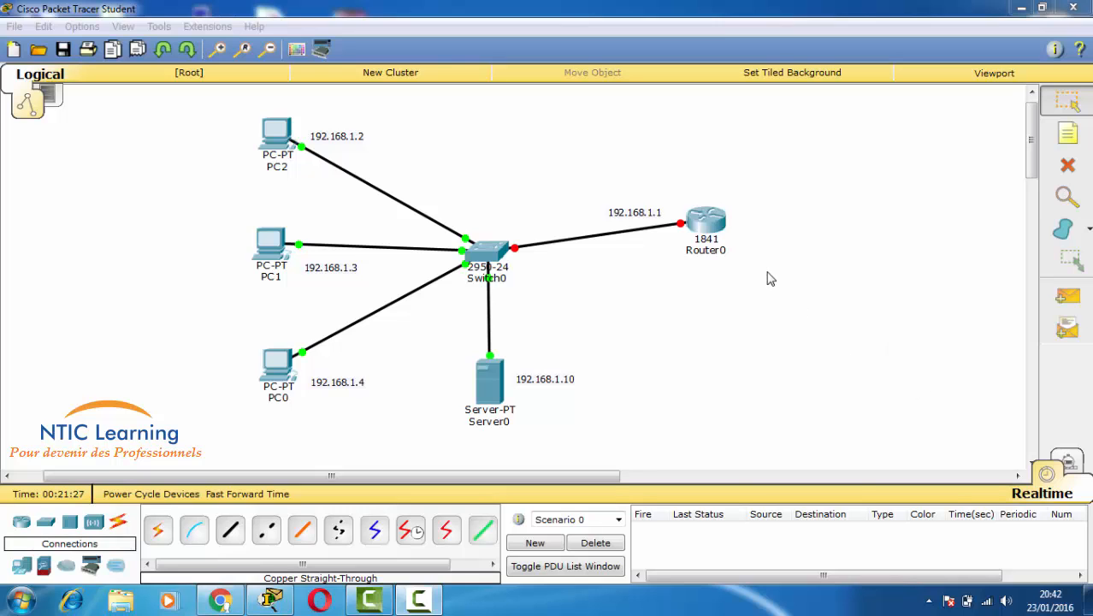
- Open Router0's CLI and answer 'no' to the initial configuration dialog
{"action": "left_click", "coordinate": [718, 229]}
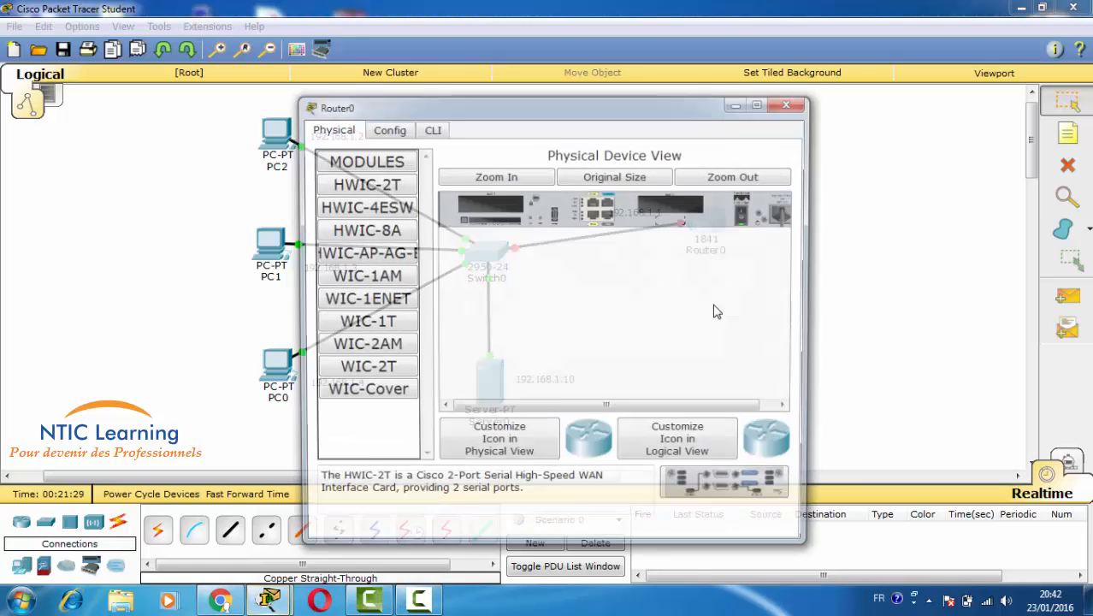
{"action": "left_click", "coordinate": [434, 132]}
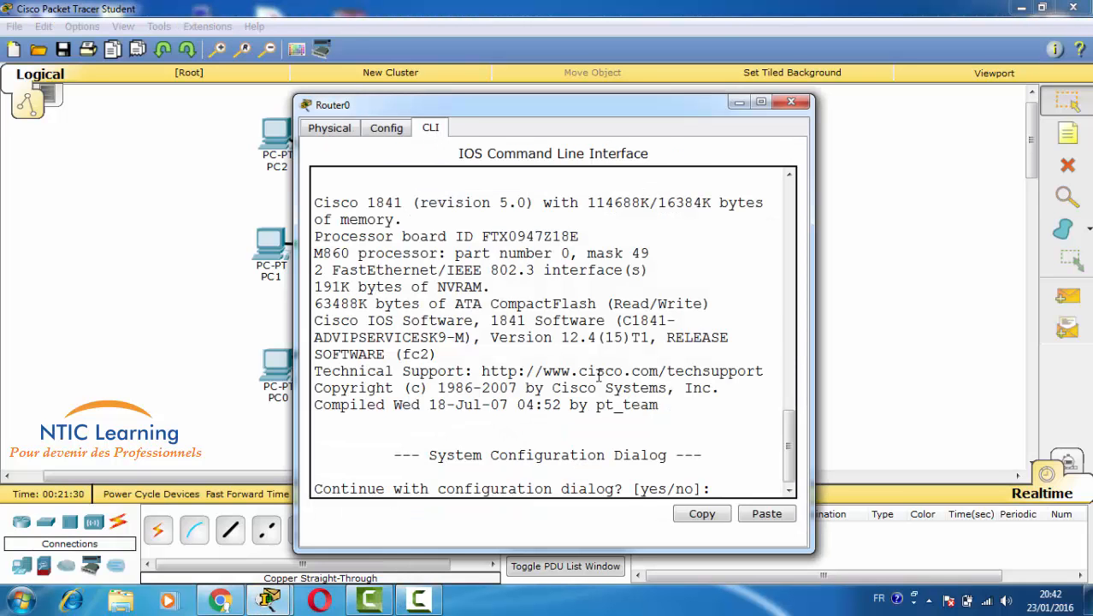
{"action": "type", "text": "no"}
{"action": "key", "text": "Return"}
- Enter privileged mode with 'en' and global configuration mode with 'conf t'
{"action": "key", "text": "Return"}
{"action": "key", "text": "Return"}
{"action": "key", "text": "Return"}
{"action": "key", "text": "Return"}
{"action": "key", "text": "Return"}
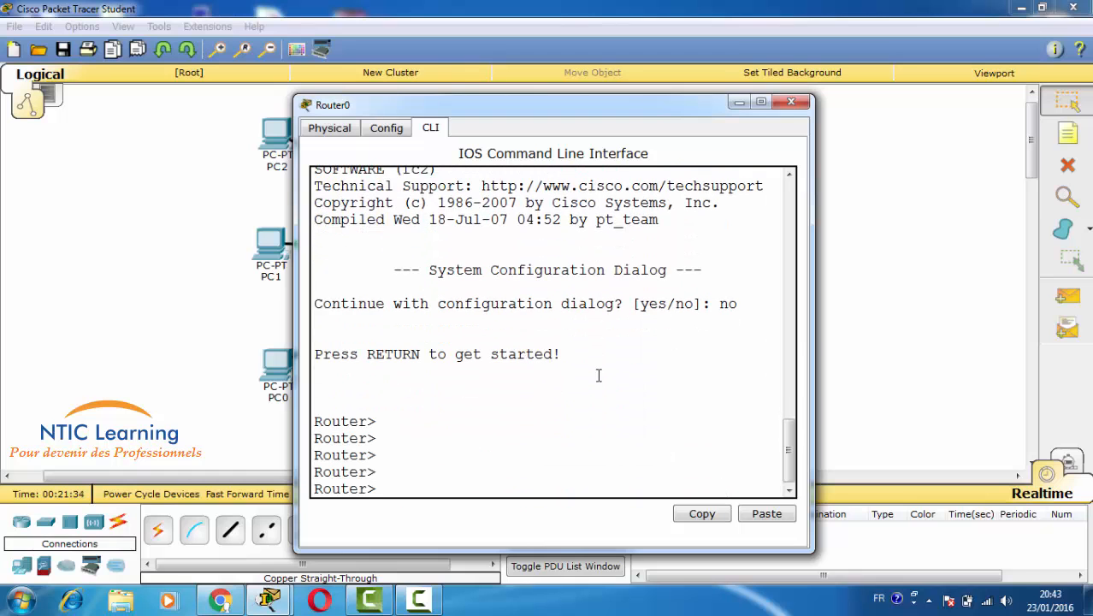
{"action": "type", "text": "en"}
{"action": "key", "text": "Return"}
{"action": "key", "text": "Return"}
{"action": "type", "text": "conf t"}
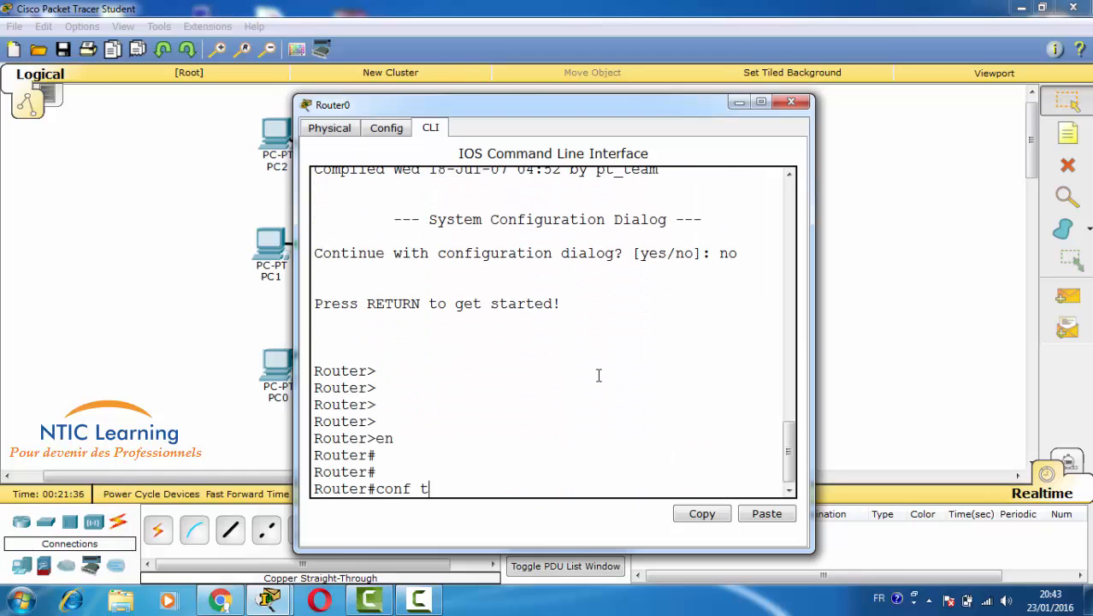
{"action": "key", "text": "Return"}
{"action": "key", "text": "Return"}
{"action": "key", "text": "Return"}
{"action": "key", "text": "Return"}
{"action": "key", "text": "Return"}
{"action": "key", "text": "Return"}
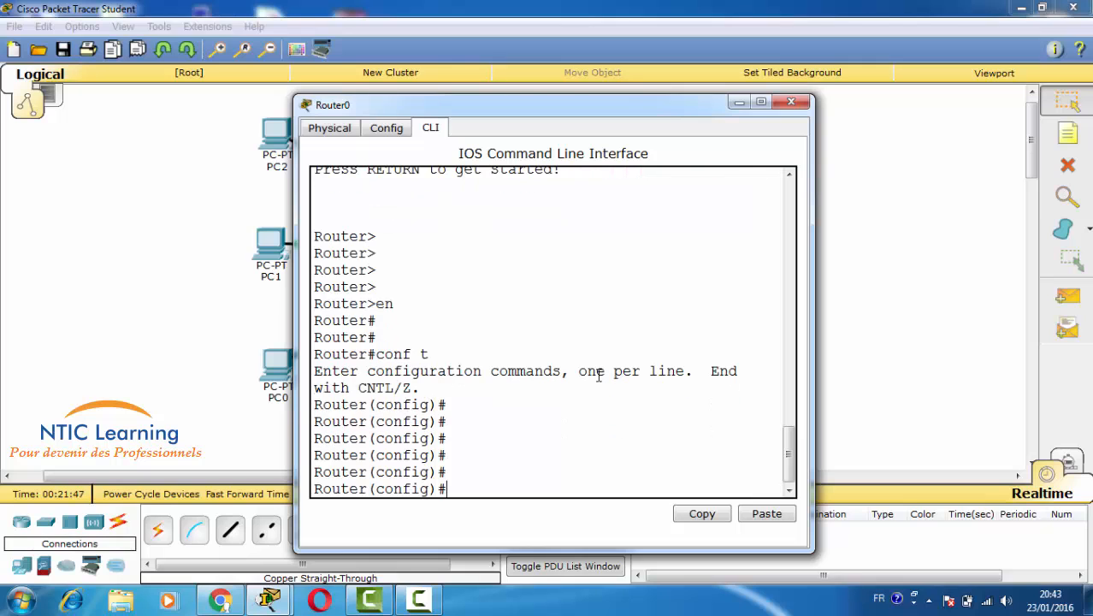
- Assign FastEthernet0/0 the address 192.168.1.1 with mask 255.255.255.0
{"action": "type", "text": "in"}
{"action": "type", "text": "t"}
{"action": "key", "text": "Tab"}
{"action": "type", "text": "fas"}
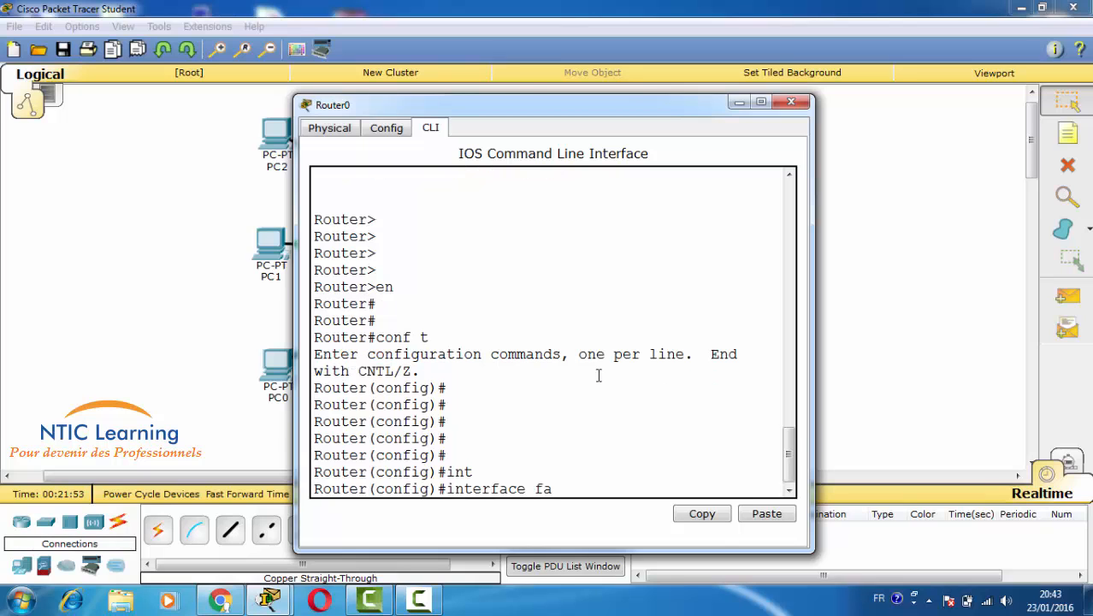
{"action": "key", "text": "Tab"}
{"action": "type", "text": "0/0"}
{"action": "key", "text": "Return"}
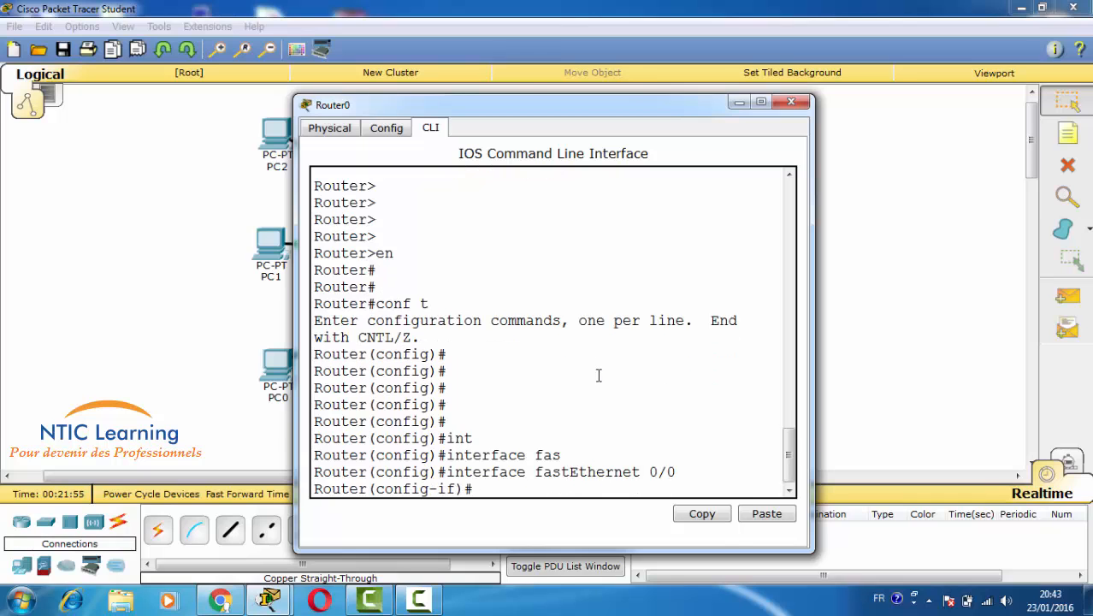
{"action": "type", "text": "ip ad"}
{"action": "key", "text": "Tab"}
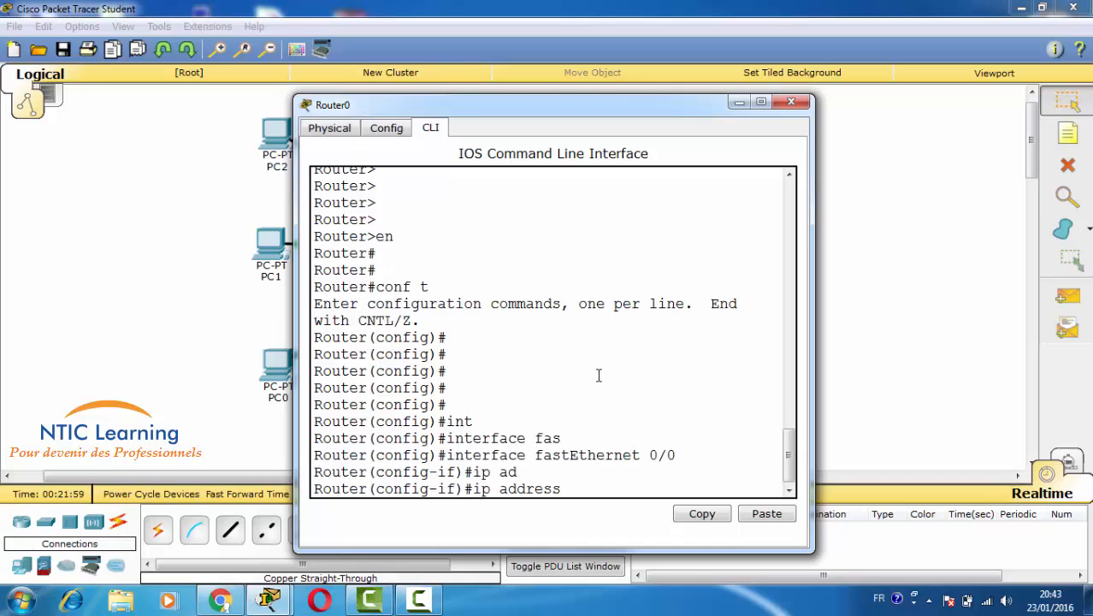
{"action": "type", "text": "192.168.1.1"}
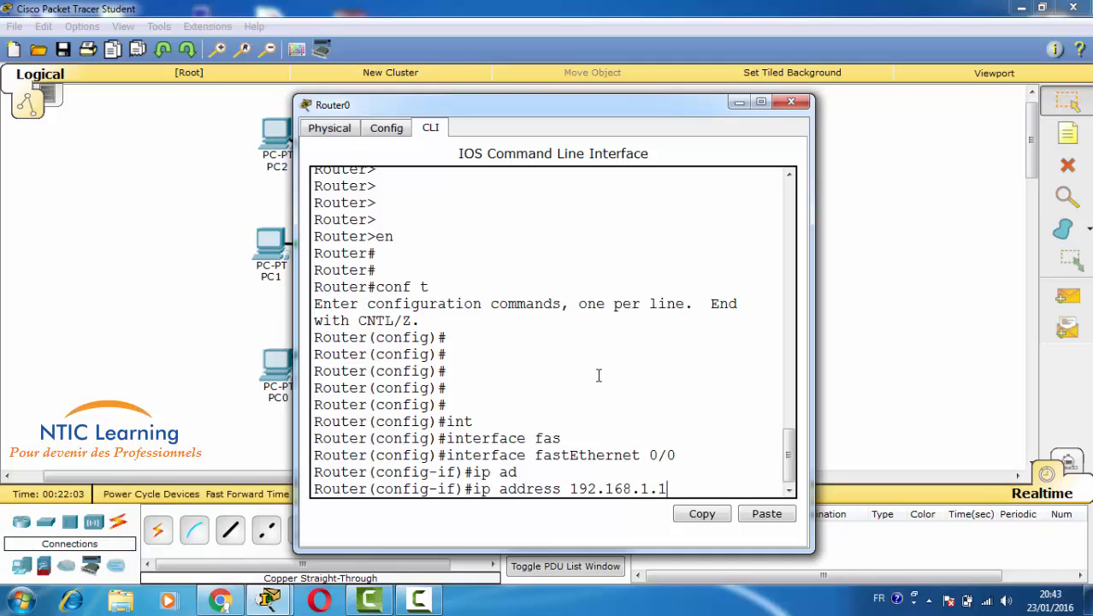
{"action": "type", "text": " 255.255.255.0"}
{"action": "key", "text": "Return"}
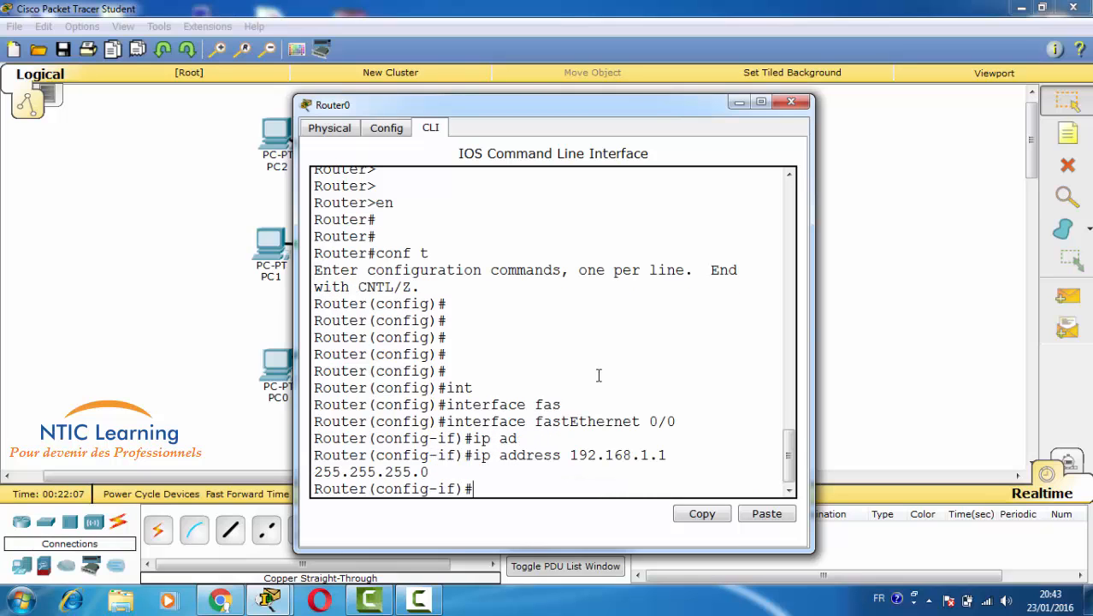
- Bring FastEthernet0/0 up with 'no shutdown' and exit interface configuration
{"action": "left_click_drag", "start_coordinate": [813, 322], "coordinate": [938, 322]}
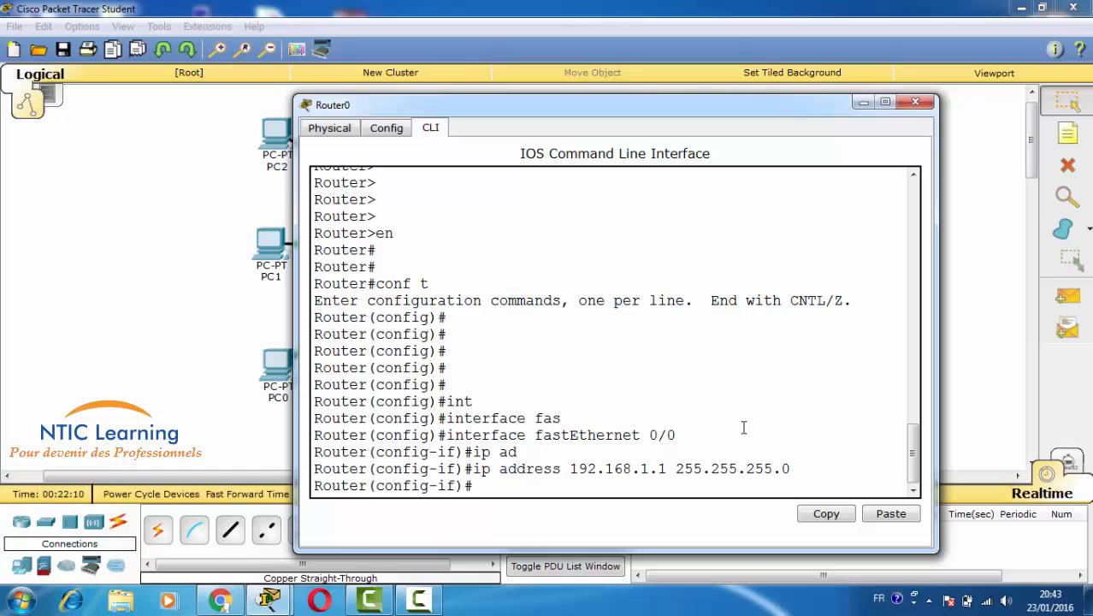
{"action": "type", "text": "no sh"}
{"action": "key", "text": "Return"}
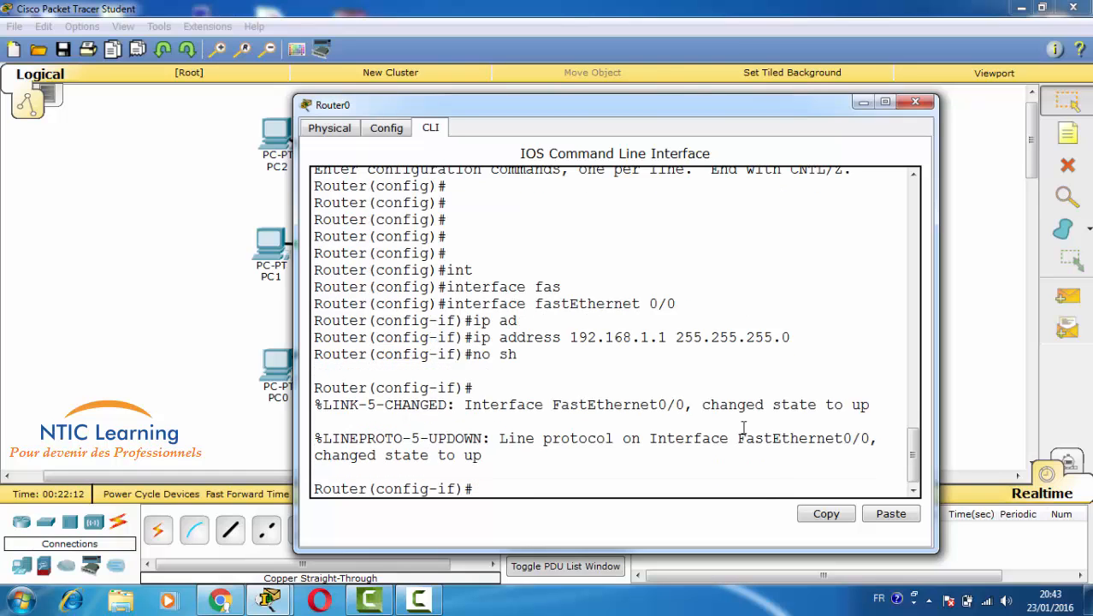
{"action": "key", "text": "Return"}
{"action": "key", "text": "Return"}
{"action": "key", "text": "Return"}
{"action": "type", "text": "exit"}
{"action": "key", "text": "Return"}
{"action": "key", "text": "Return"}
{"action": "key", "text": "Return"}
{"action": "key", "text": "Return"}
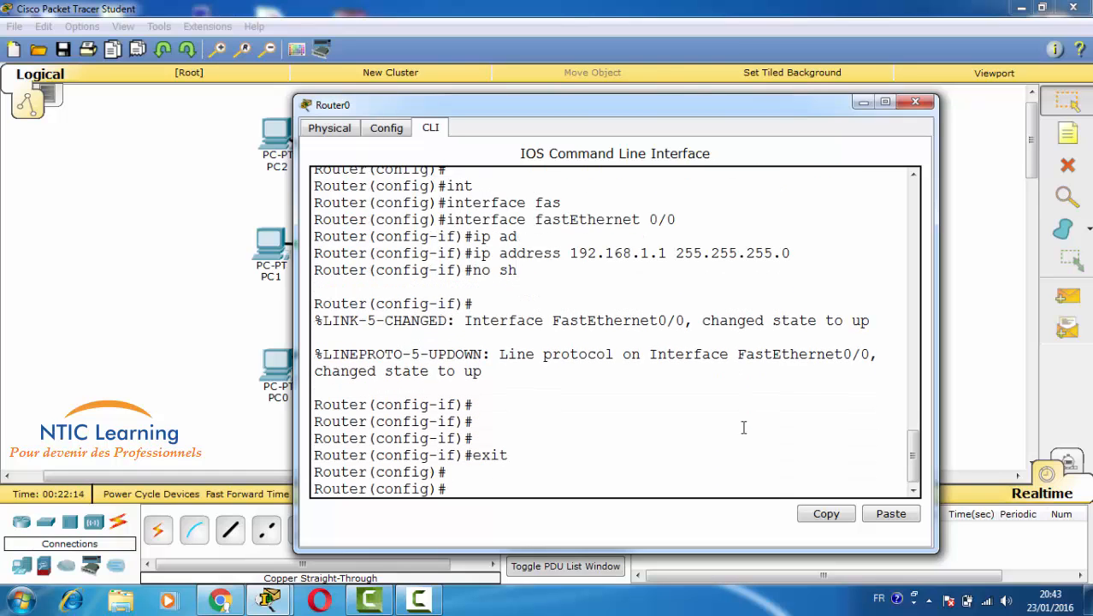
- Set Router0's privileged enable password with 'enable password' and the chosen password
{"action": "key", "text": "Return"}
{"action": "key", "text": "Return"}
{"action": "key", "text": "Return"}
{"action": "key", "text": "Return"}
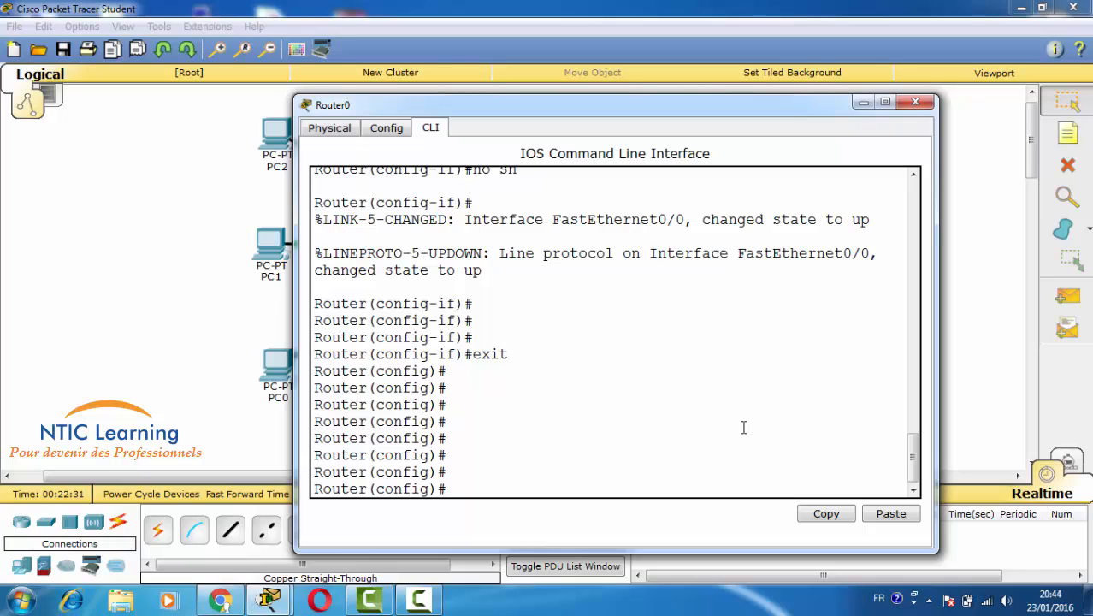
{"action": "type", "text": "en"}
{"action": "key", "text": "Tab"}
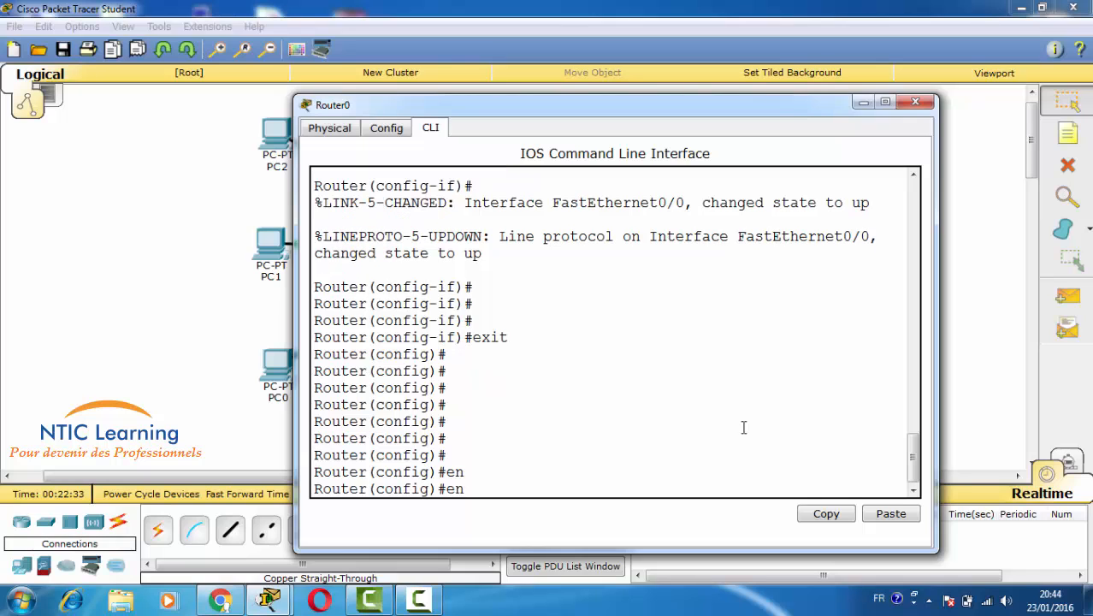
{"action": "type", "text": "a"}
{"action": "key", "text": "Tab"}
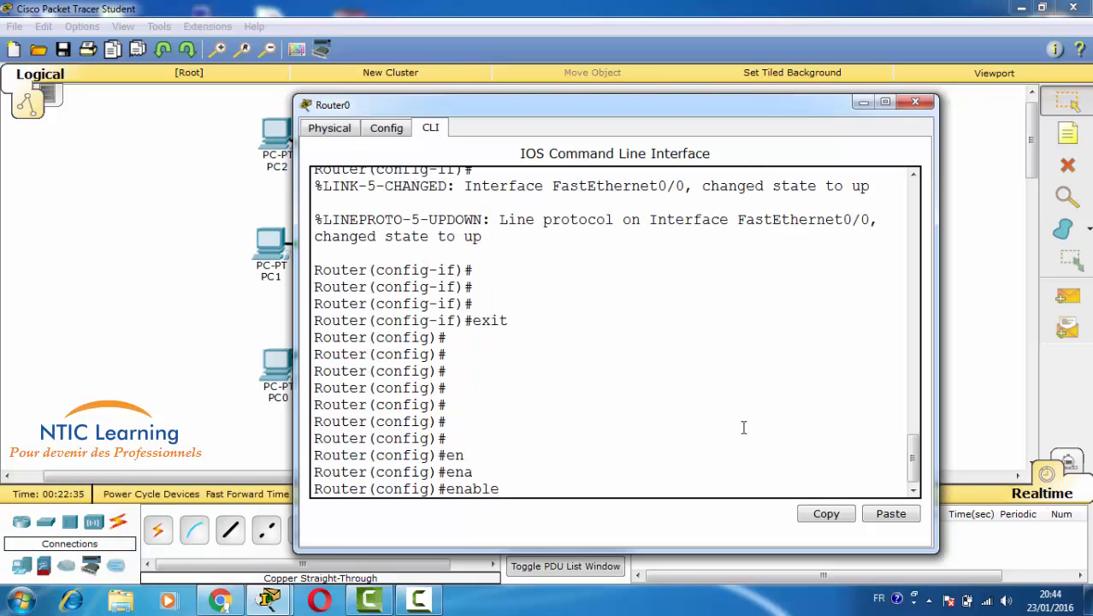
{"action": "type", "text": "?"}
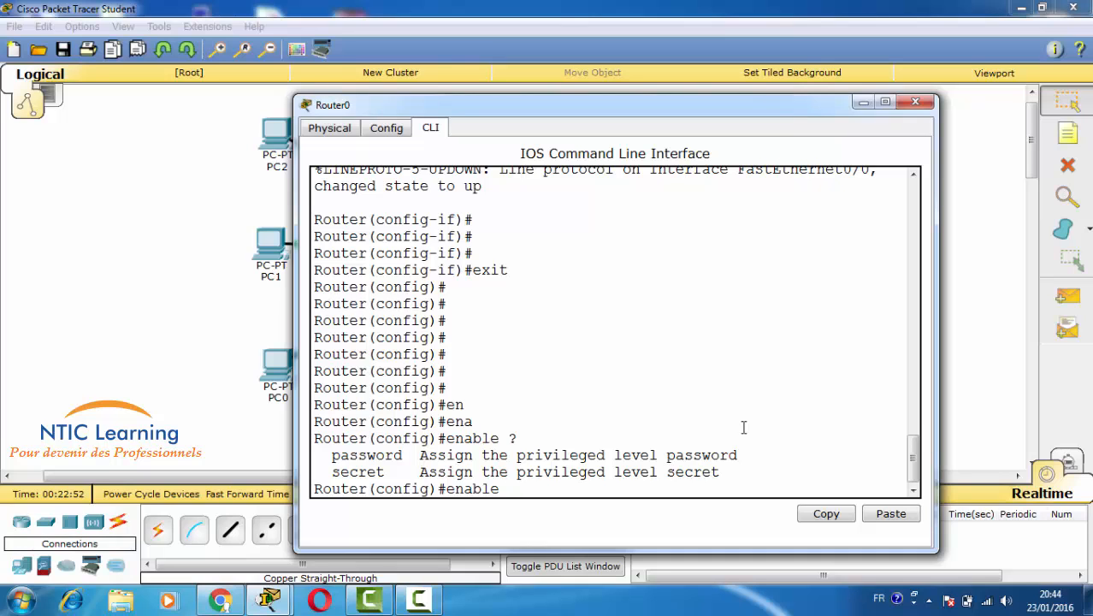
{"action": "type", "text": "pas"}
{"action": "key", "text": "Tab"}
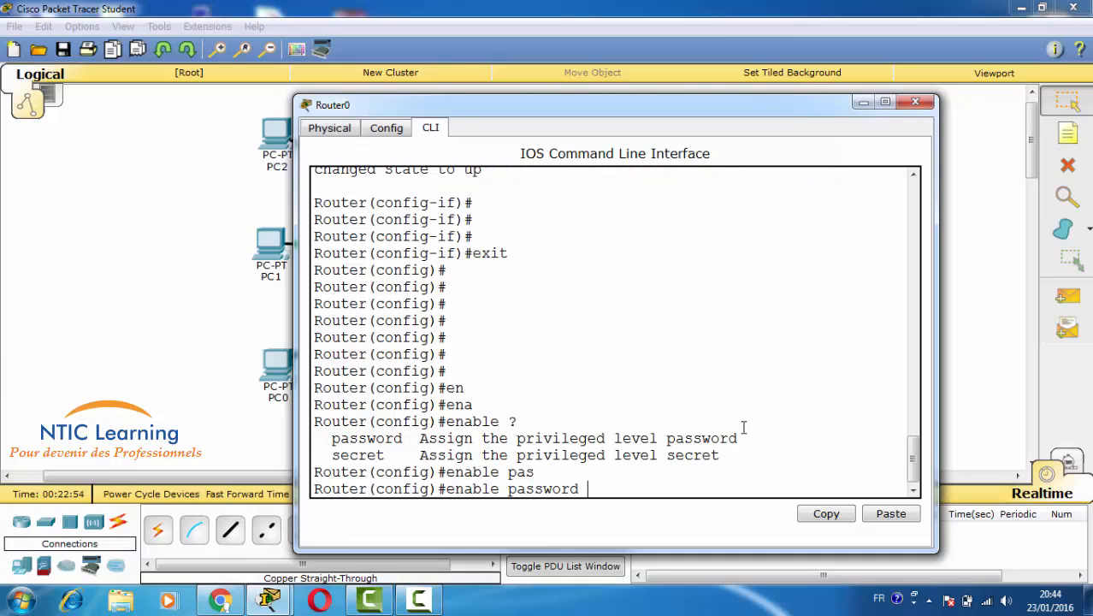
{"action": "type", "text": "1234"}
{"action": "key", "text": "Return"}
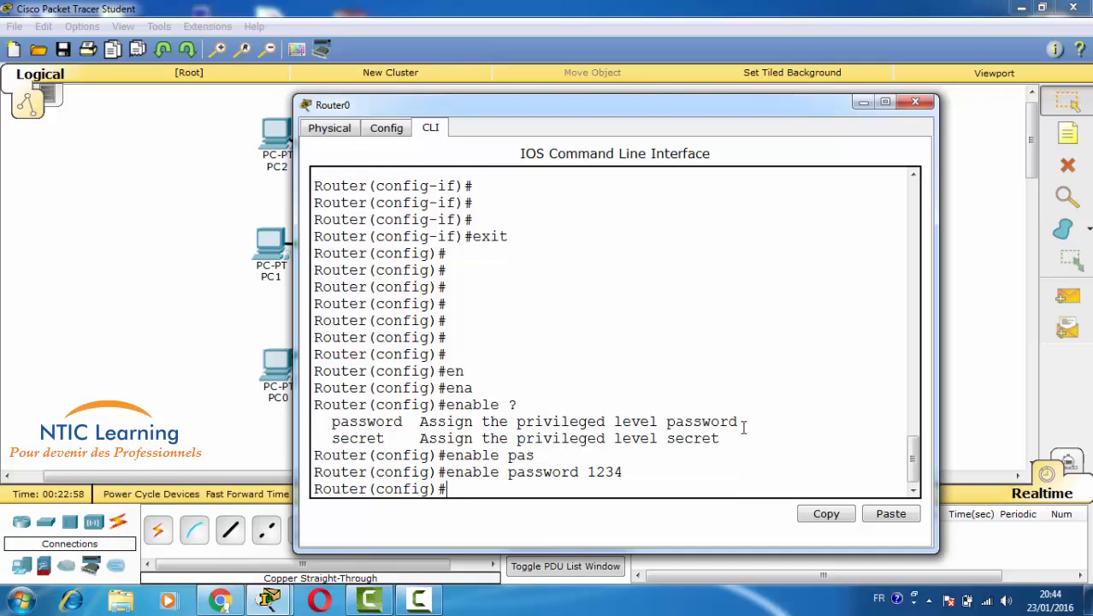
- Turn on 'service password-encryption' so stored passwords are encrypted
{"action": "type", "text": "servic"}
{"action": "key", "text": "Tab"}
{"action": "type", "text": "?pass"}
{"action": "key", "text": "Tab"}
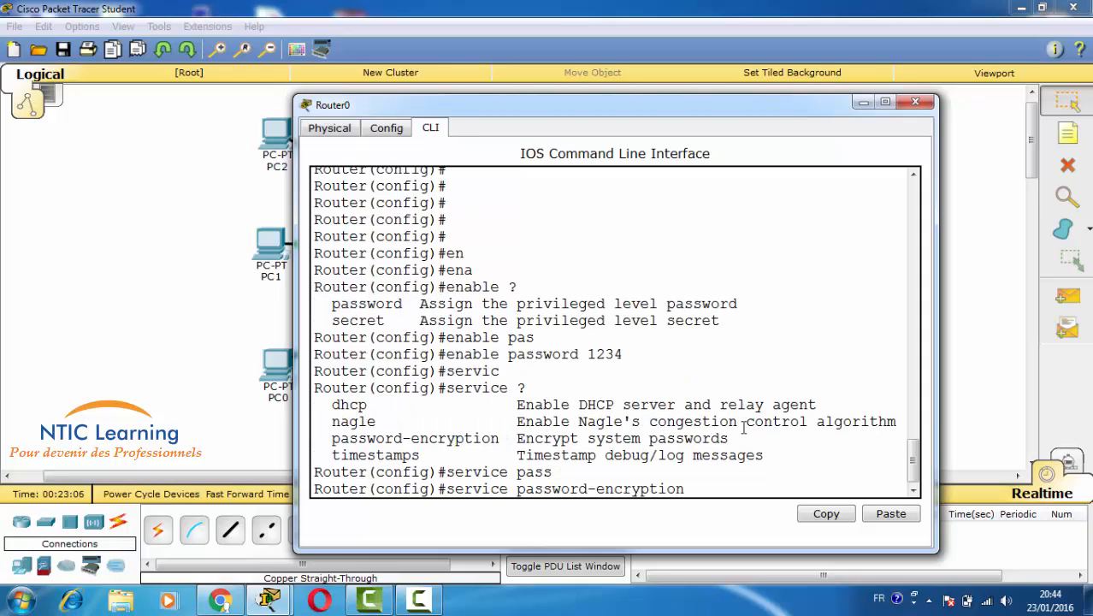
{"action": "key", "text": "Return"}
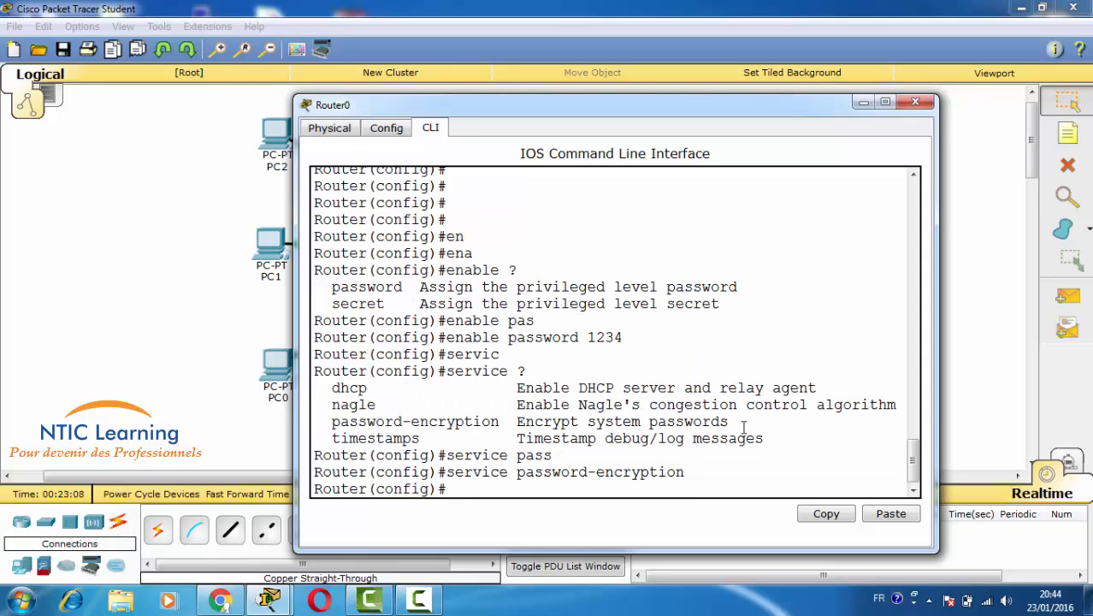
{"action": "key", "text": "Return"}
{"action": "key", "text": "Return"}
{"action": "type", "text": "do sh"}
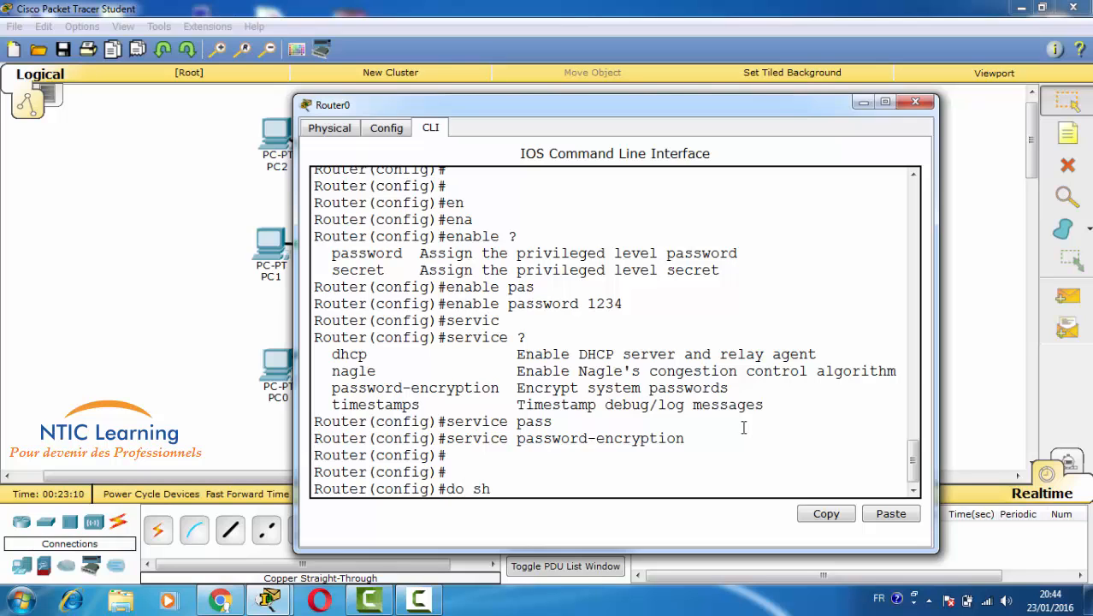
{"action": "type", "text": " run"}
- Show the running config, copy the type-7 encrypted enable password, and start Googling 'crack'
{"action": "key", "text": "Return"}
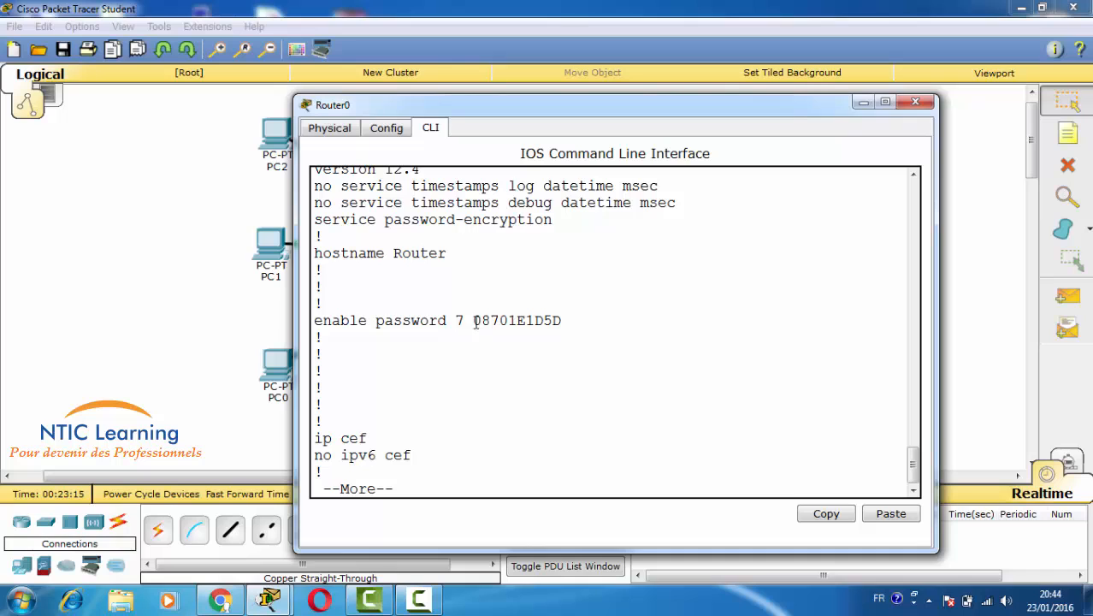
{"action": "left_click_drag", "start_coordinate": [472, 321], "coordinate": [563, 320]}
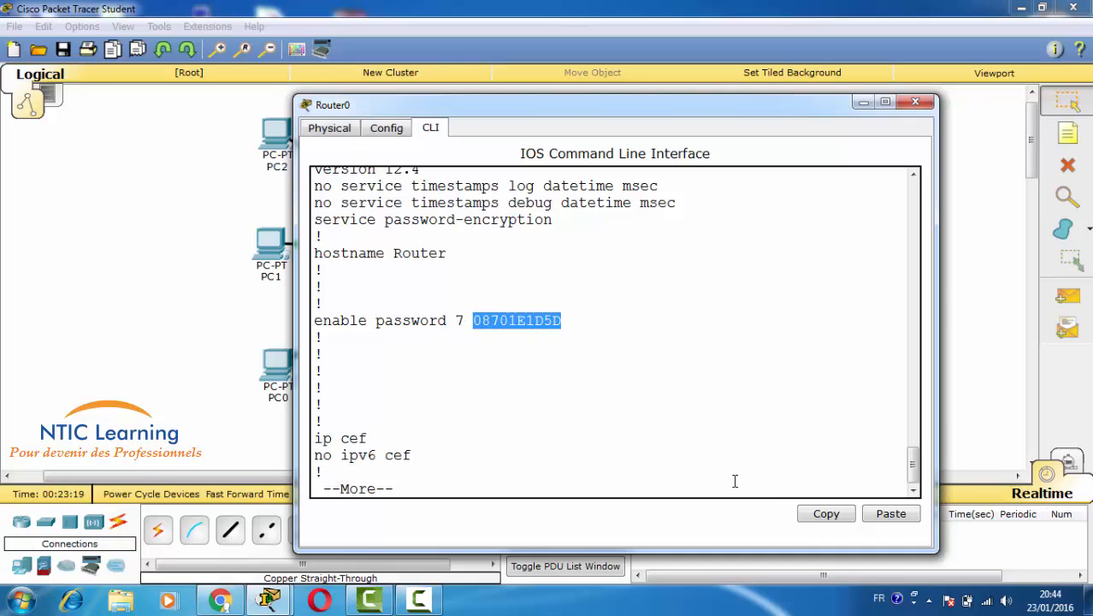
{"action": "left_click", "coordinate": [826, 515]}
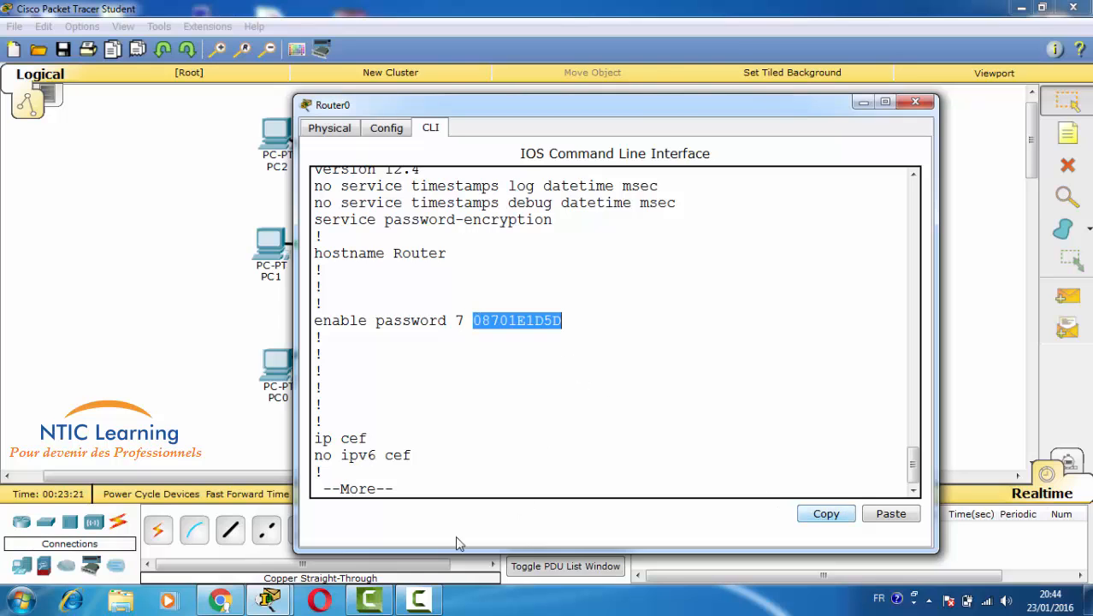
{"action": "left_click", "coordinate": [220, 600]}
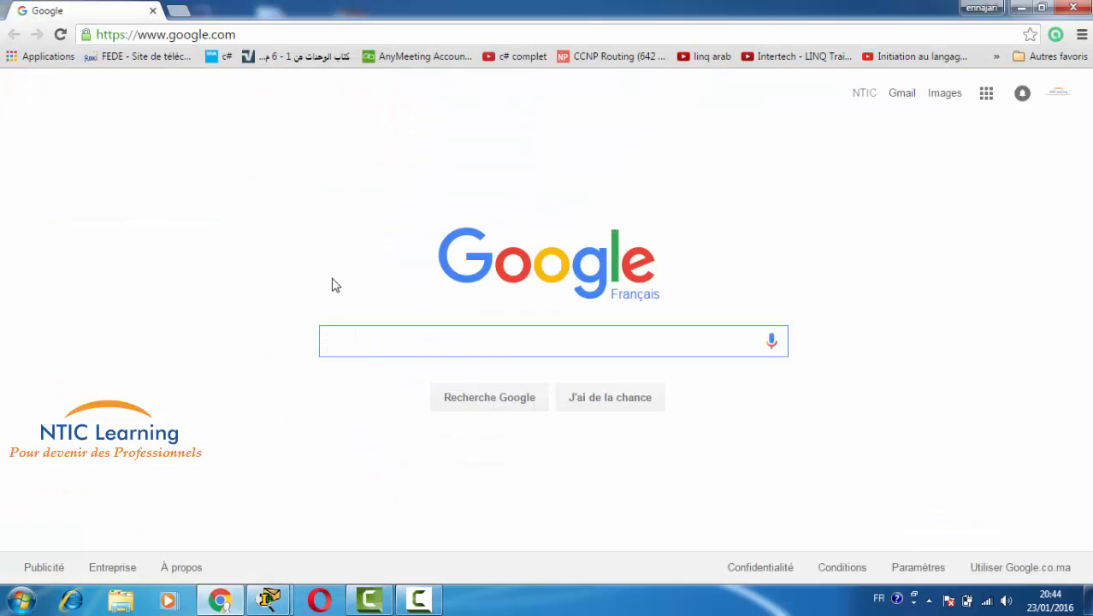
{"action": "type", "text": "crack"}
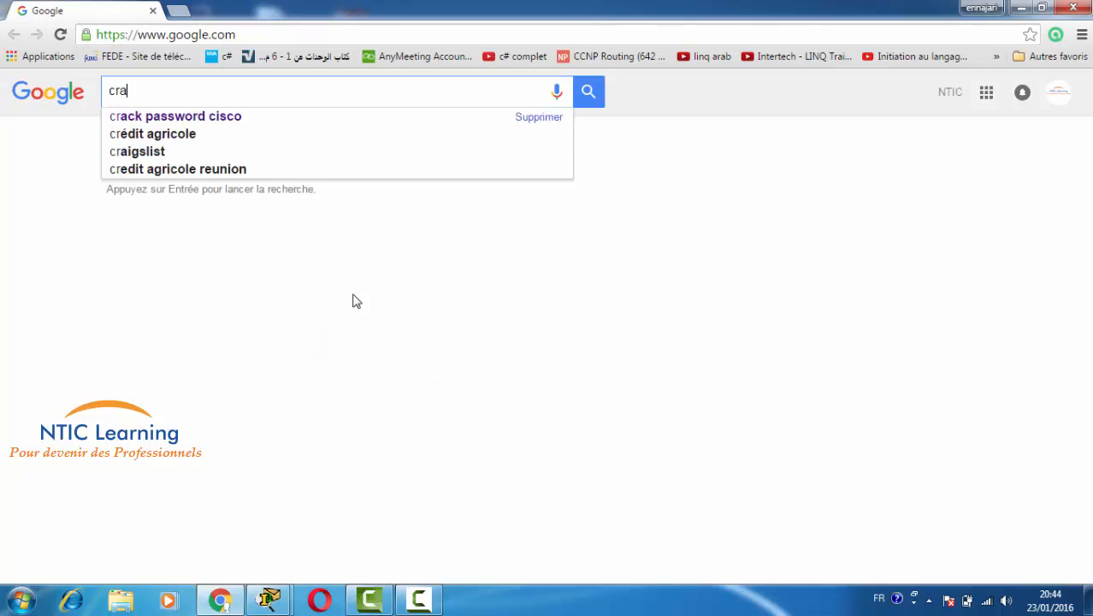
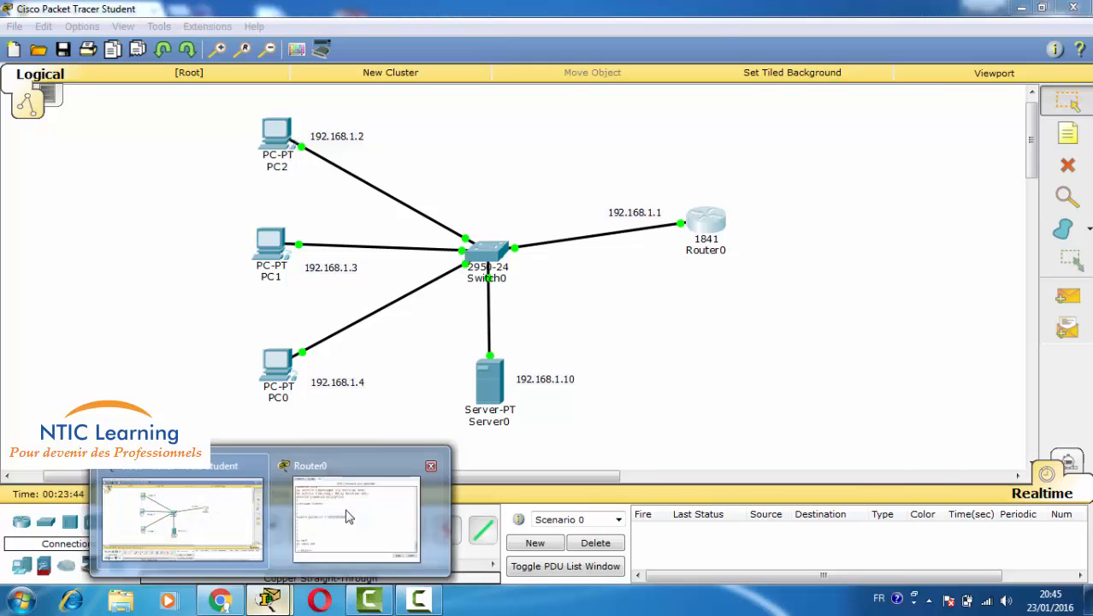
- Bring Router0's CLI window, showing the type-7 enable password, back to the front
{"action": "left_click", "coordinate": [357, 519]}
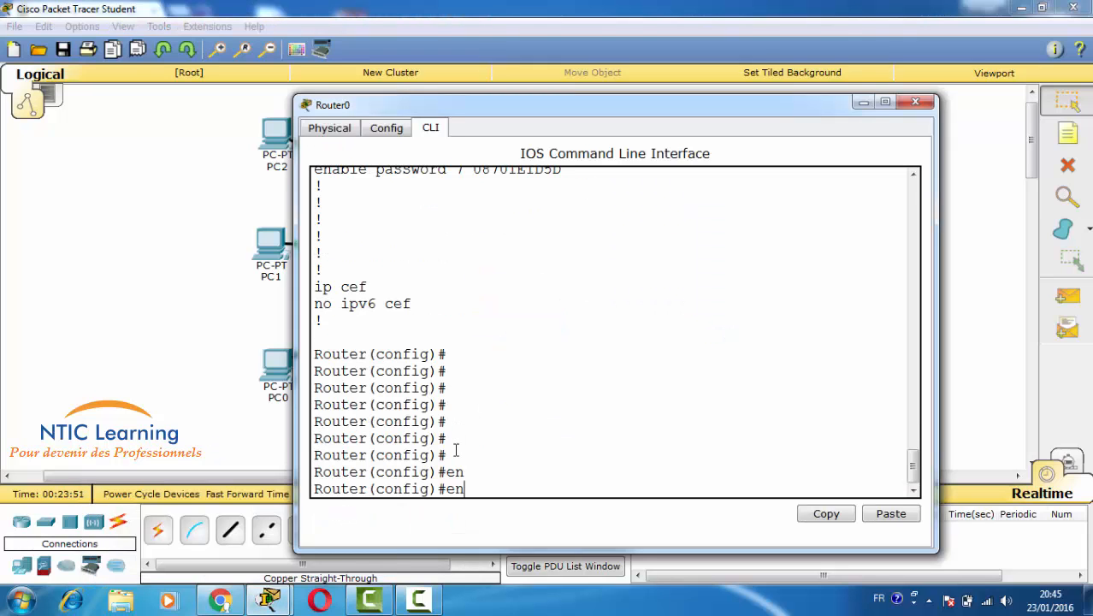
- Remove Router0's enable password with 'no enable password'
{"action": "type", "text": "a"}
{"action": "key", "text": "Tab"}
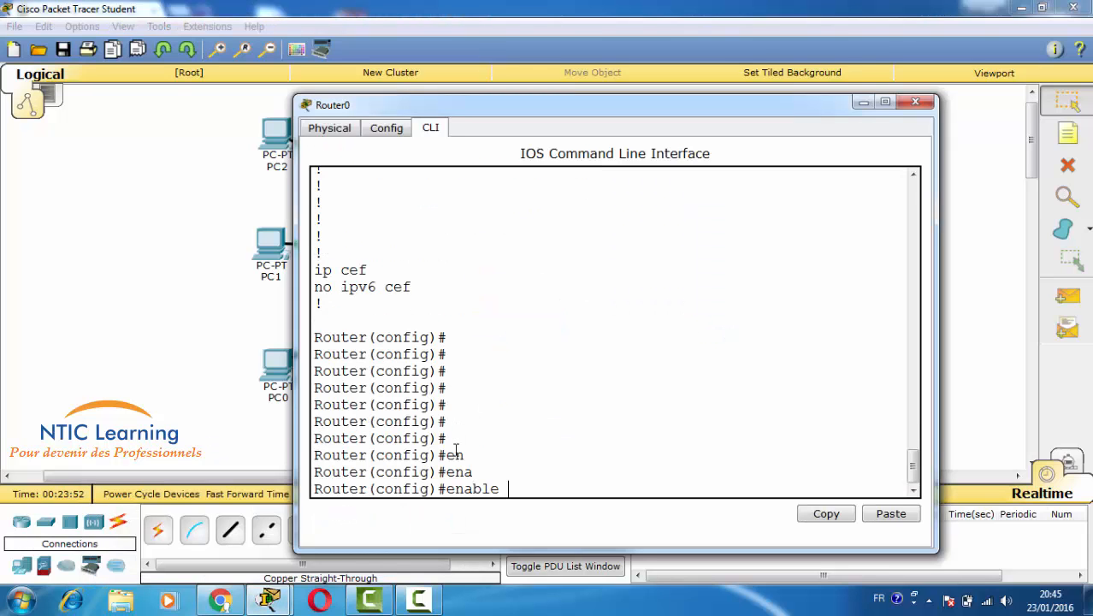
{"action": "type", "text": "se"}
{"action": "key", "text": "BackSpace"}
{"action": "key", "text": "BackSpace"}
{"action": "type", "text": "no"}
{"action": "key", "text": "Right"}
{"action": "key", "text": "Right"}
{"action": "key", "text": "Right"}
{"action": "key", "text": "Right"}
{"action": "key", "text": "Right"}
{"action": "key", "text": "Right"}
{"action": "type", "text": "pas"}
{"action": "key", "text": "Tab"}
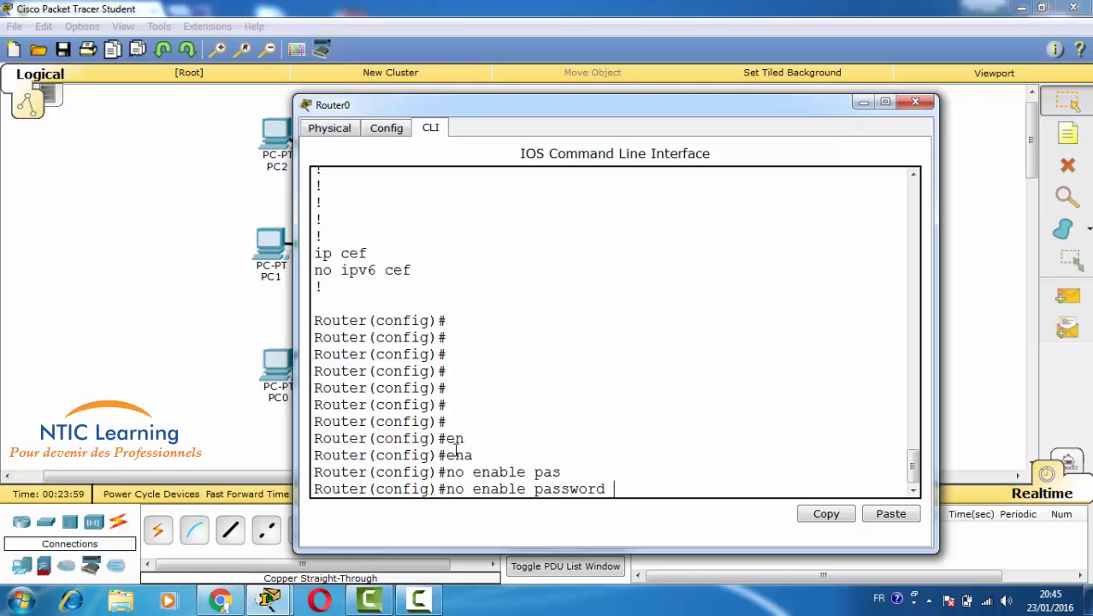
{"action": "key", "text": "Return"}
{"action": "type", "text": "ena"}
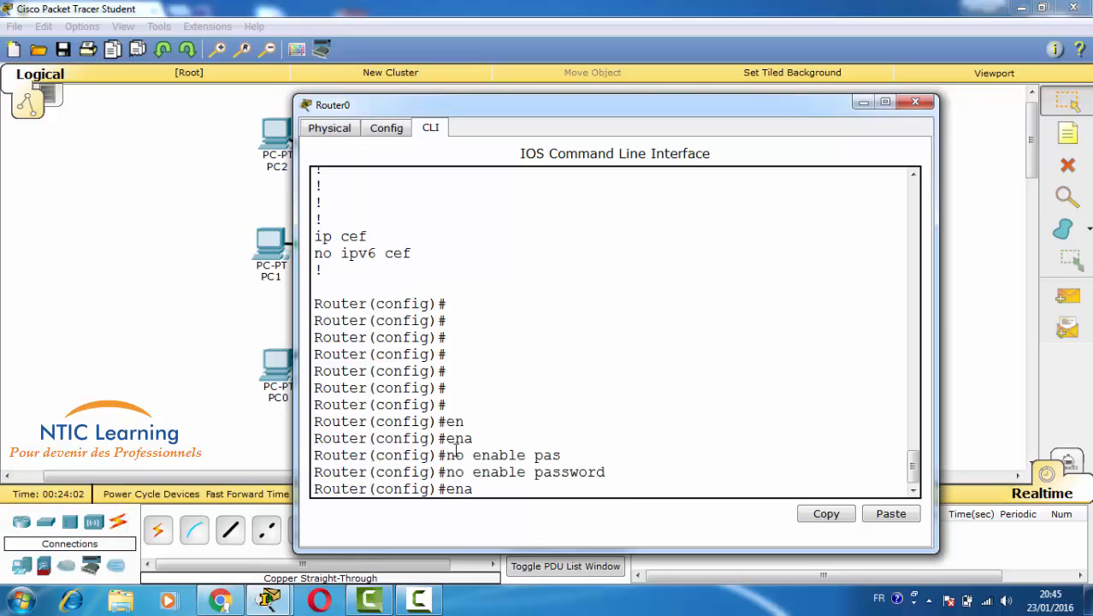
{"action": "key", "text": "Tab"}
{"action": "type", "text": "secr"}
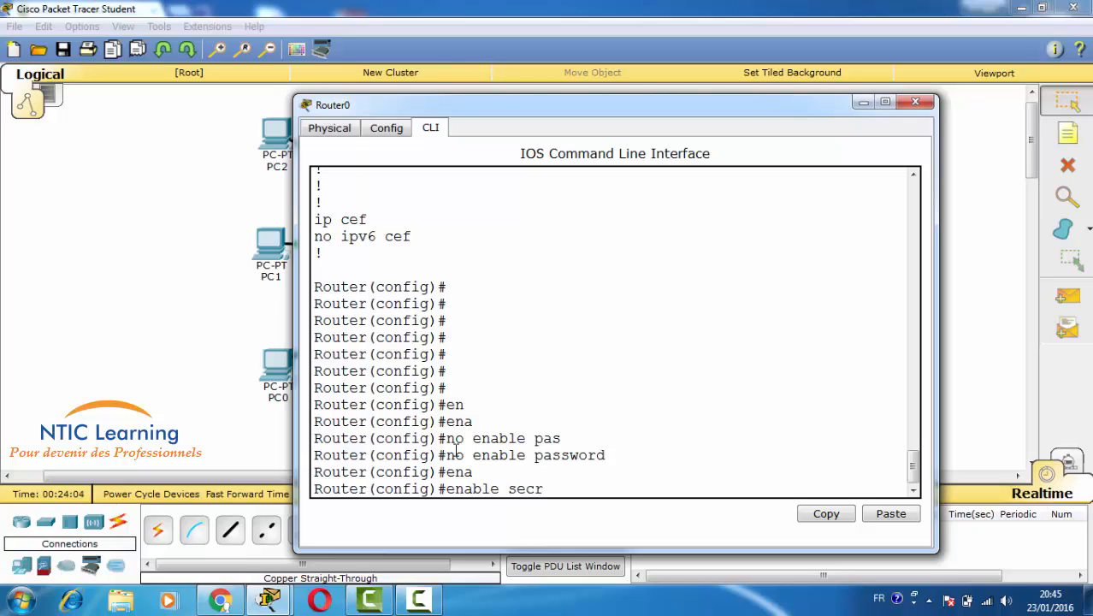
{"action": "key", "text": "Tab"}
{"action": "type", "text": "1234"}
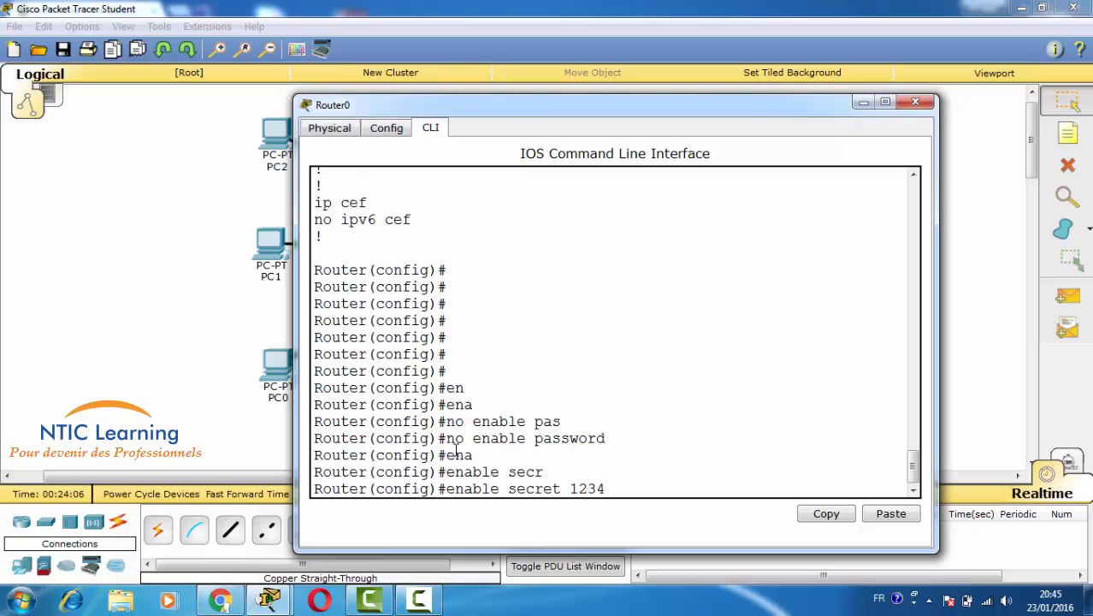
{"action": "key", "text": "Return"}
{"action": "key", "text": "Return"}
{"action": "key", "text": "Return"}
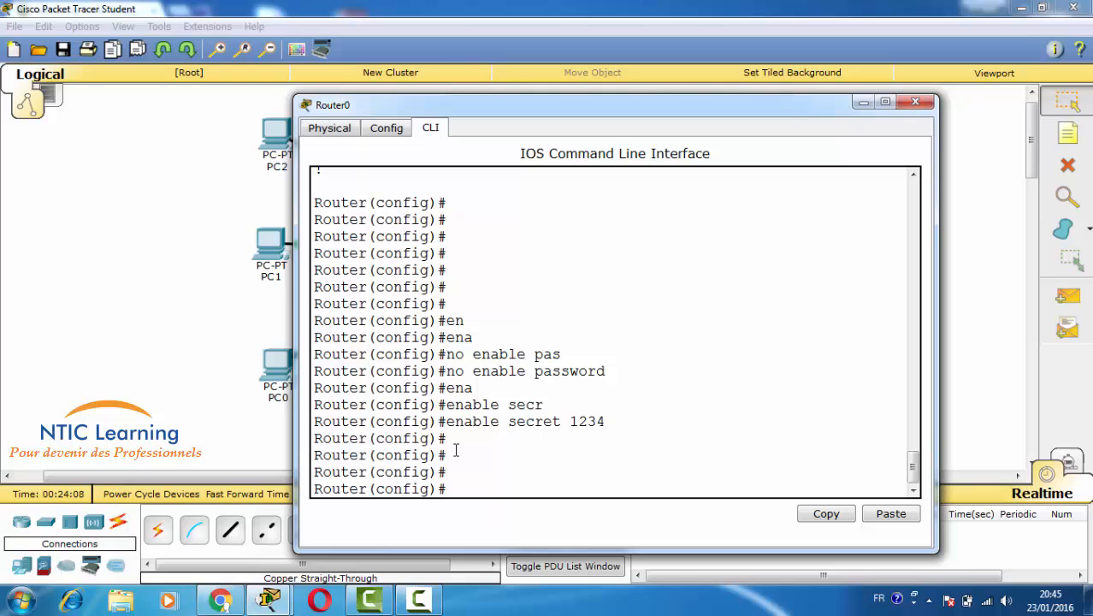
- Run 'do sh run' and highlight the type-5 hash on the 'enable secret 5' line
{"action": "type", "text": "do sh run"}
{"action": "key", "text": "Return"}
{"action": "key", "text": "Return"}
{"action": "key", "text": "Return"}
{"action": "key", "text": "Return"}
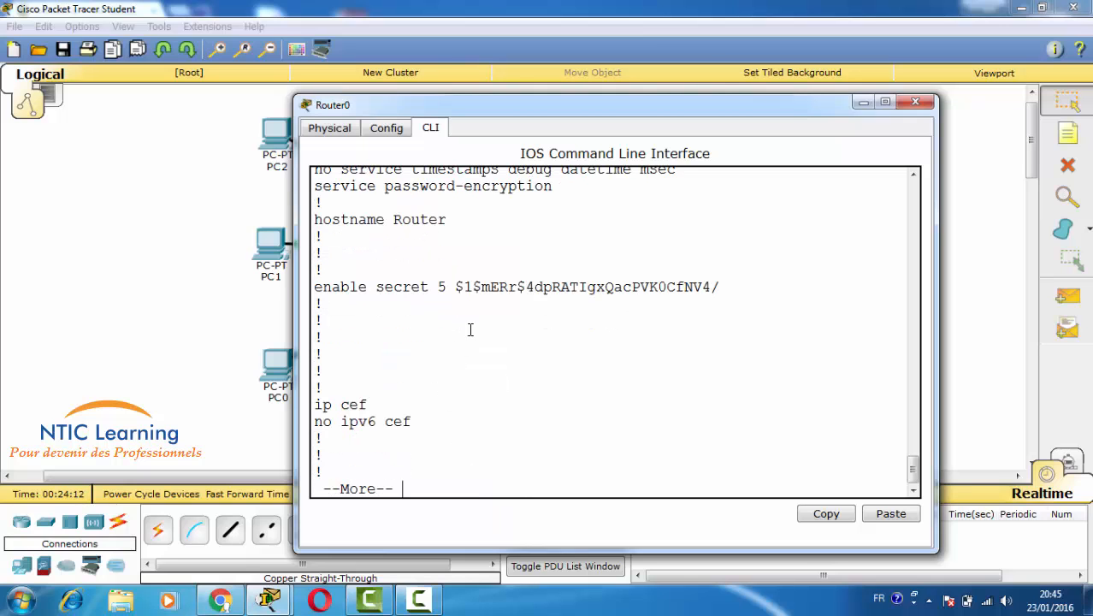
{"action": "left_click_drag", "start_coordinate": [456, 288], "coordinate": [723, 289]}
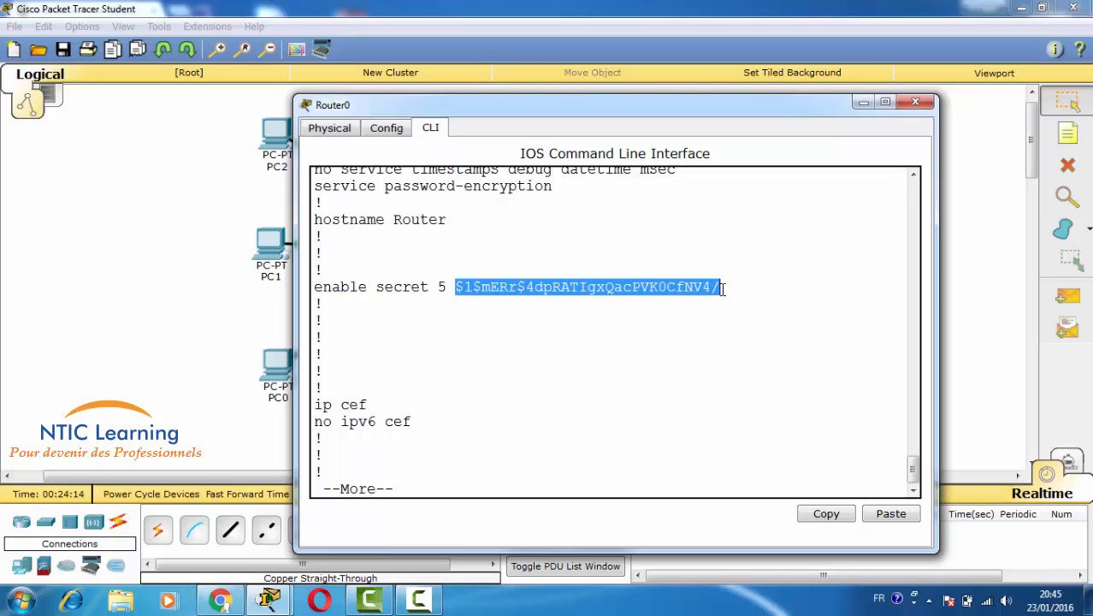
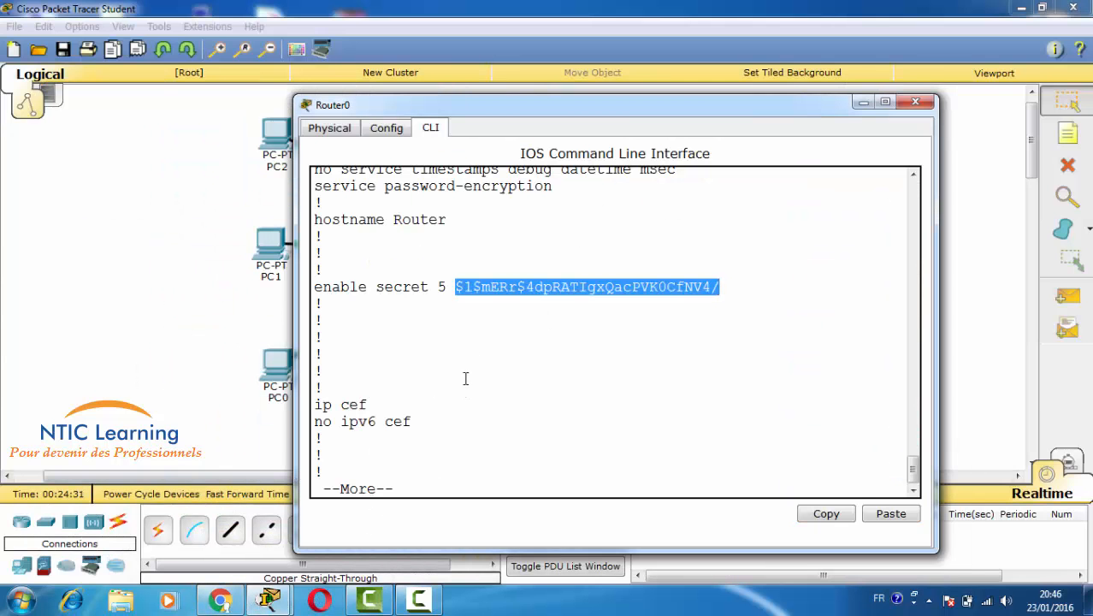
- End the running-config listing and clear a half-typed 'enable secret' command from the prompt
{"action": "key", "text": "ctrl+c"}
{"action": "key", "text": "Return"}
{"action": "key", "text": "Return"}
{"action": "key", "text": "Return"}
{"action": "key", "text": "Return"}
{"action": "key", "text": "Return"}
{"action": "key", "text": "Return"}
{"action": "key", "text": "Return"}
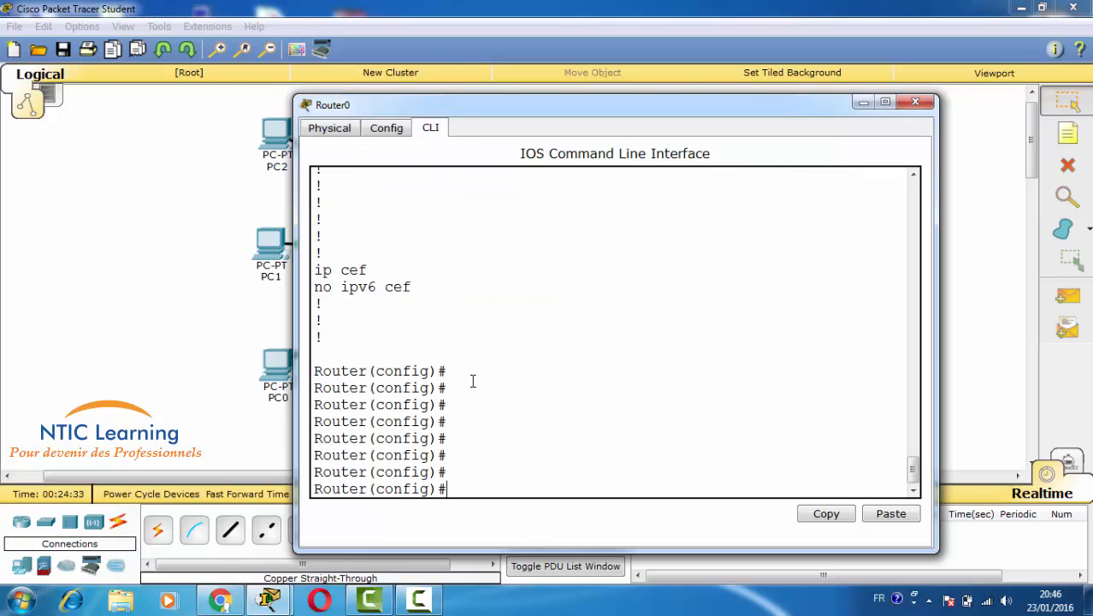
{"action": "type", "text": "enable secret 1234"}
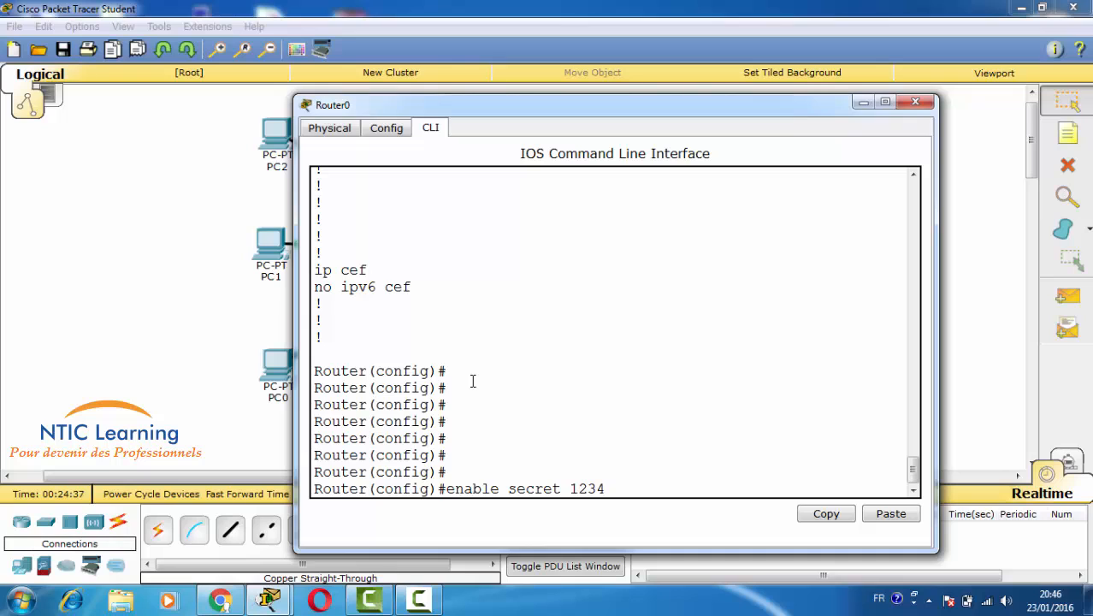
{"action": "key", "text": "BackSpace"}
{"action": "key", "text": "BackSpace"}
{"action": "key", "text": "BackSpace"}
{"action": "key", "text": "BackSpace"}
{"action": "key", "text": "BackSpace"}
{"action": "key", "text": "BackSpace"}
{"action": "key", "text": "BackSpace"}
{"action": "key", "text": "BackSpace"}
{"action": "key", "text": "BackSpace"}
{"action": "key", "text": "BackSpace"}
{"action": "key", "text": "BackSpace"}
{"action": "key", "text": "BackSpace"}
{"action": "key", "text": "BackSpace"}
{"action": "key", "text": "BackSpace"}
{"action": "key", "text": "BackSpace"}
{"action": "key", "text": "BackSpace"}
{"action": "key", "text": "BackSpace"}
{"action": "key", "text": "BackSpace"}
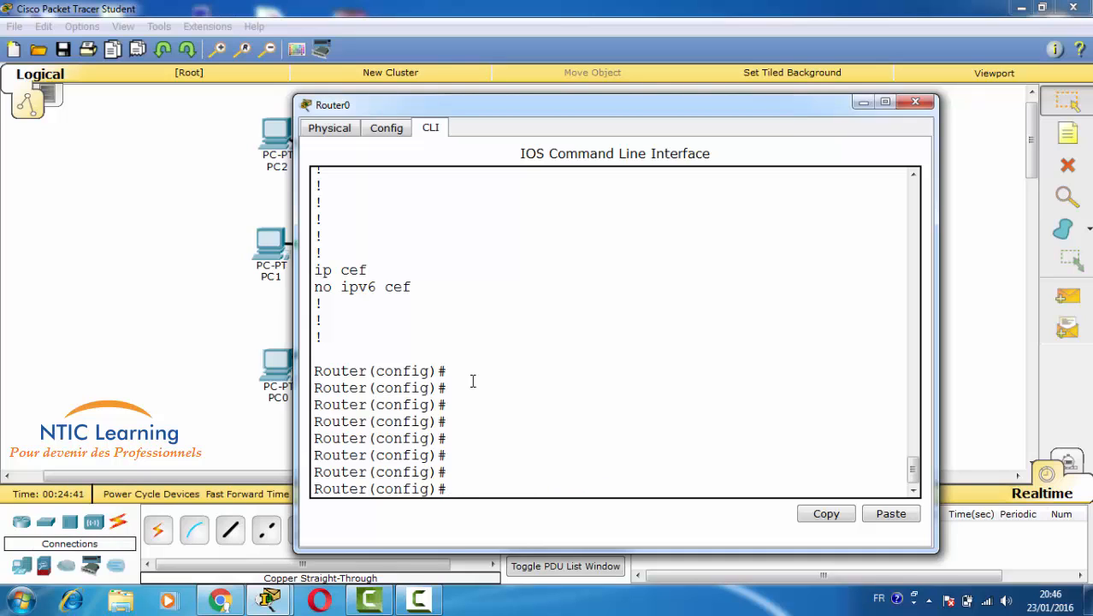
- Add local user 'ntic' with an encrypted secret
{"action": "type", "text": "user"}
{"action": "key", "text": "Tab"}
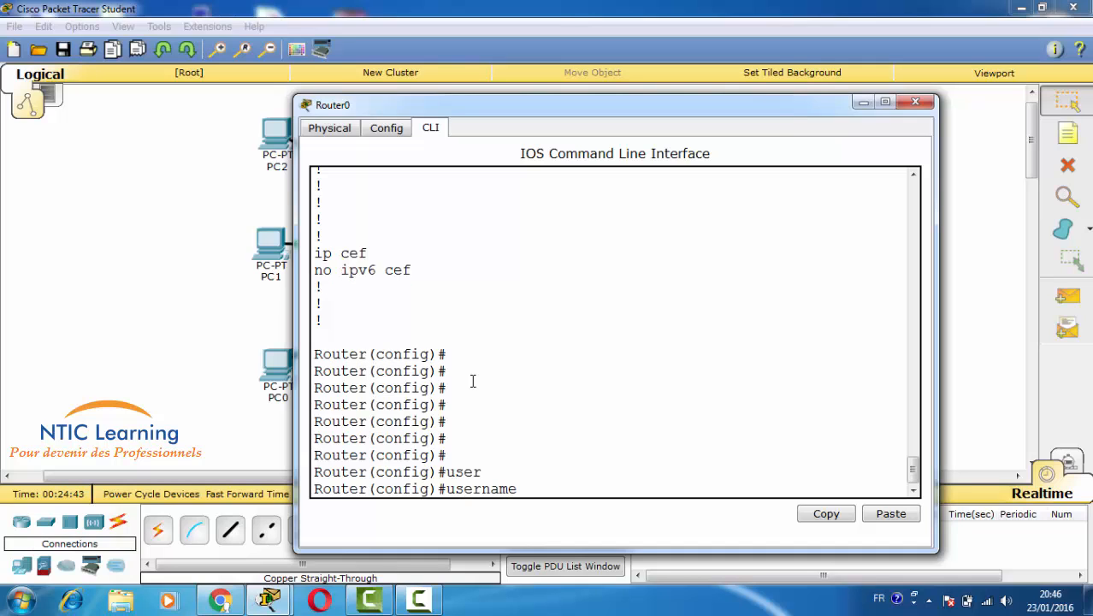
{"action": "type", "text": "nti"}
{"action": "type", "text": "c"}
{"action": "type", "text": " se"}
{"action": "key", "text": "Tab"}
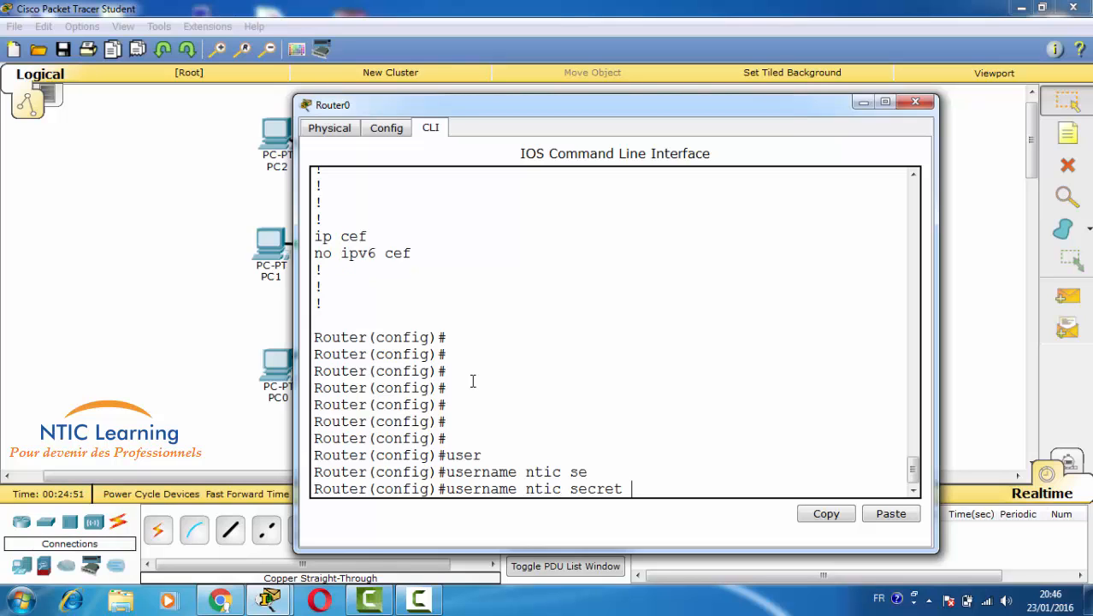
{"action": "type", "text": "ntic"}
{"action": "key", "text": "Return"}
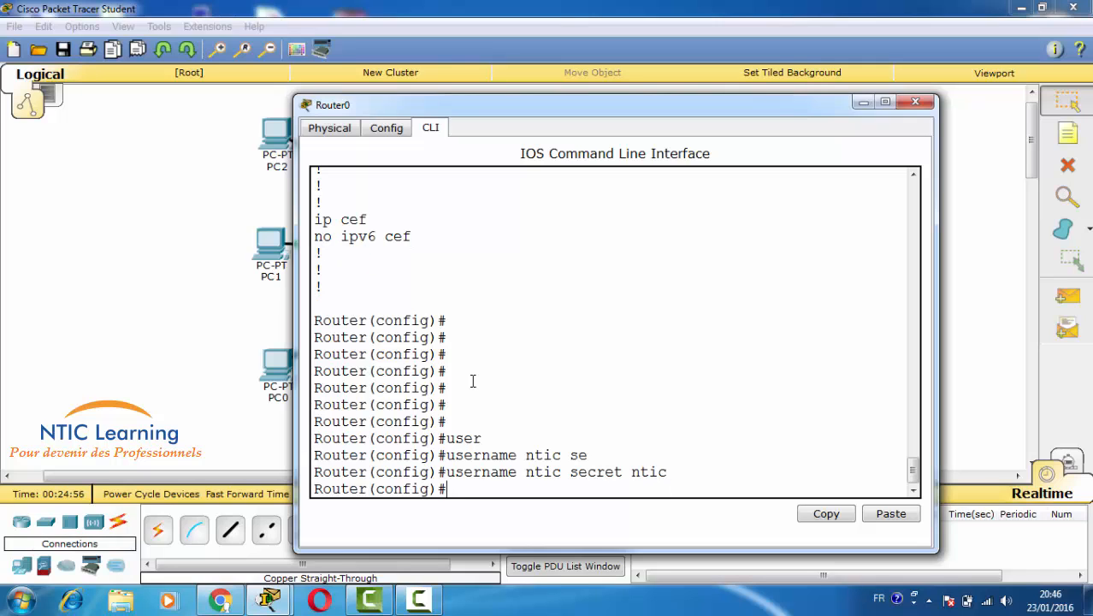
- Add local user 'learning' with an encrypted secret, then highlight both username commands
{"action": "type", "text": "user"}
{"action": "key", "text": "Tab"}
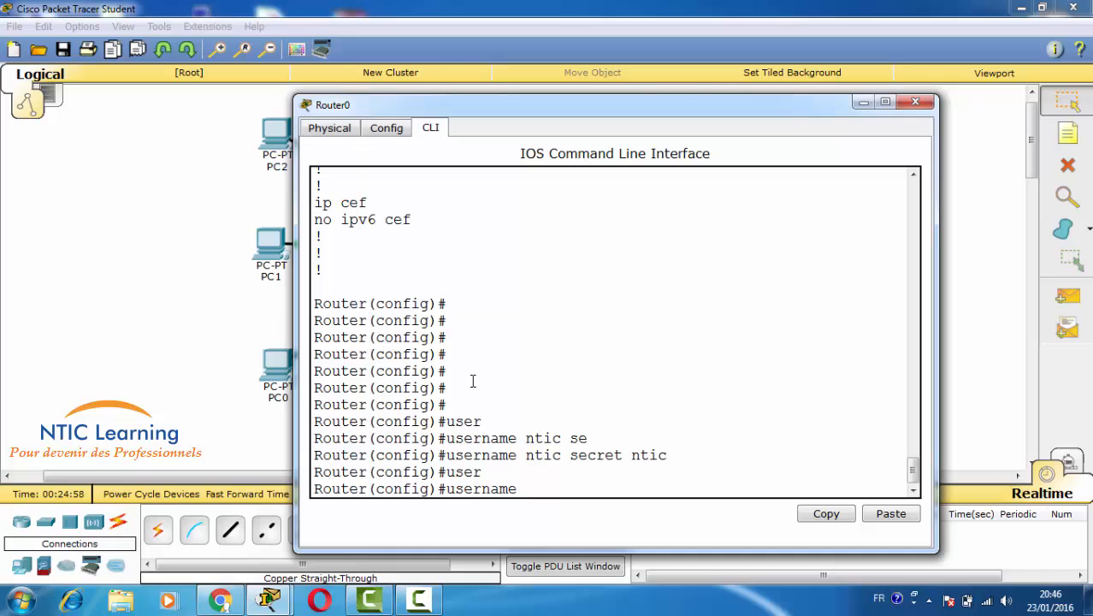
{"action": "type", "text": "learning sec"}
{"action": "key", "text": "Tab"}
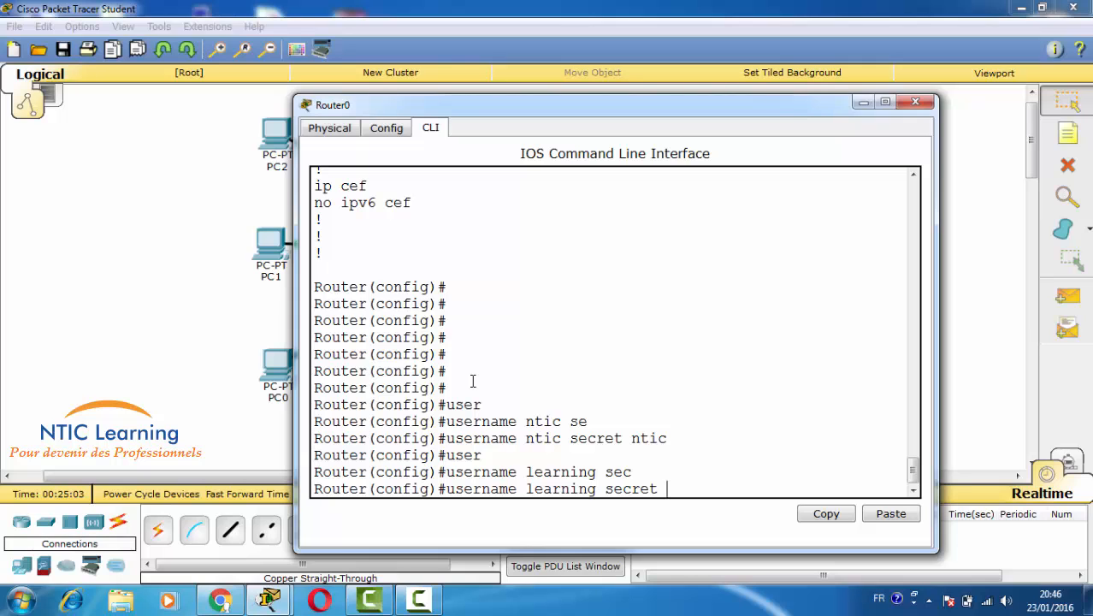
{"action": "type", "text": "learning"}
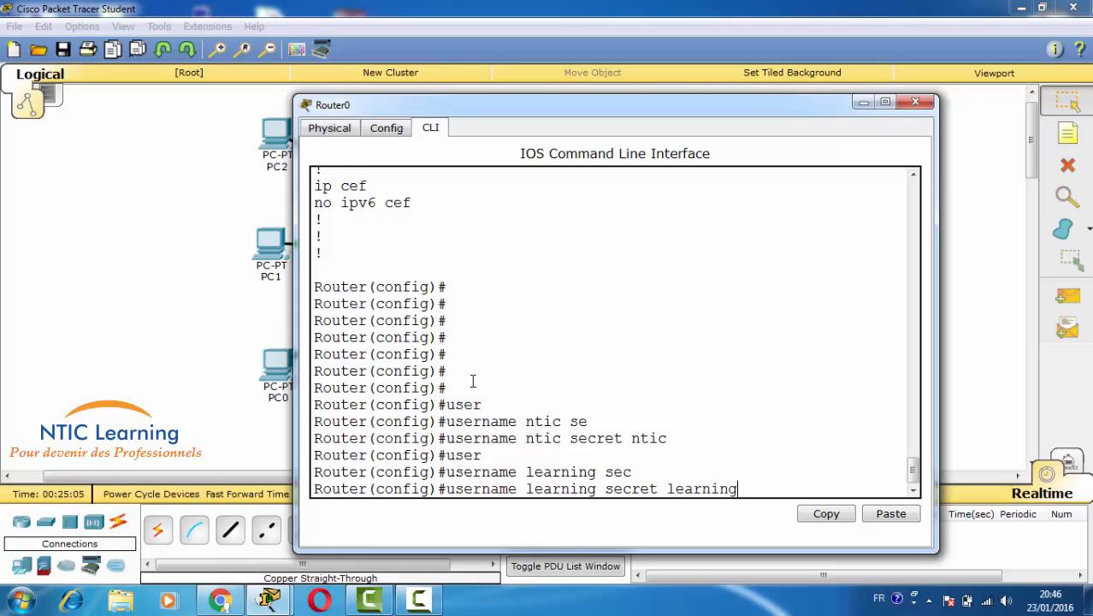
{"action": "key", "text": "Return"}
{"action": "key", "text": "Return"}
{"action": "key", "text": "Return"}
{"action": "key", "text": "Return"}
{"action": "key", "text": "Return"}
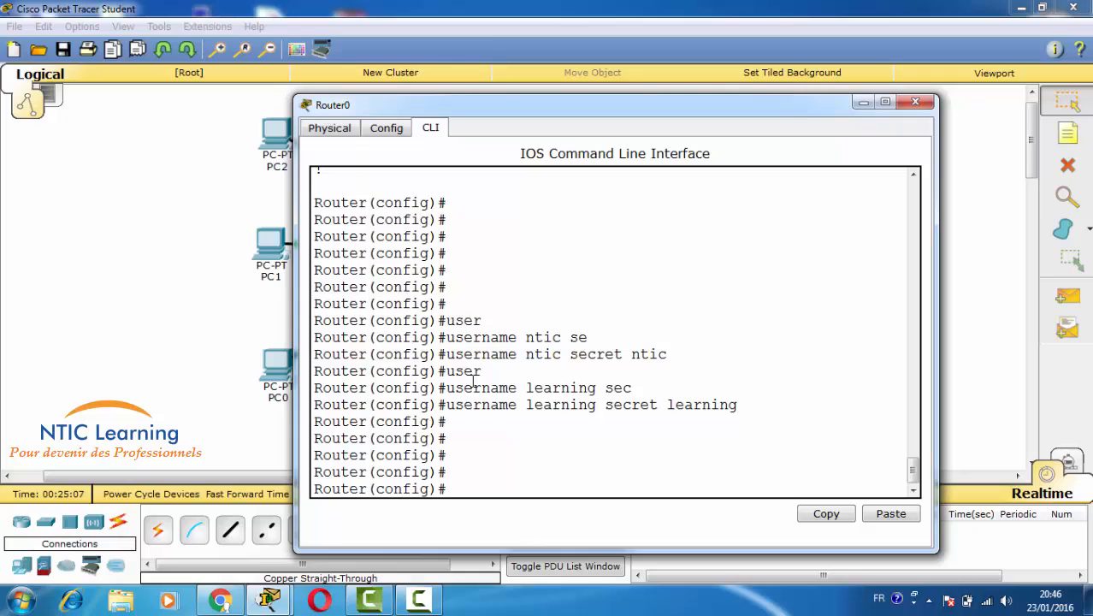
{"action": "left_click_drag", "start_coordinate": [446, 353], "coordinate": [668, 354]}
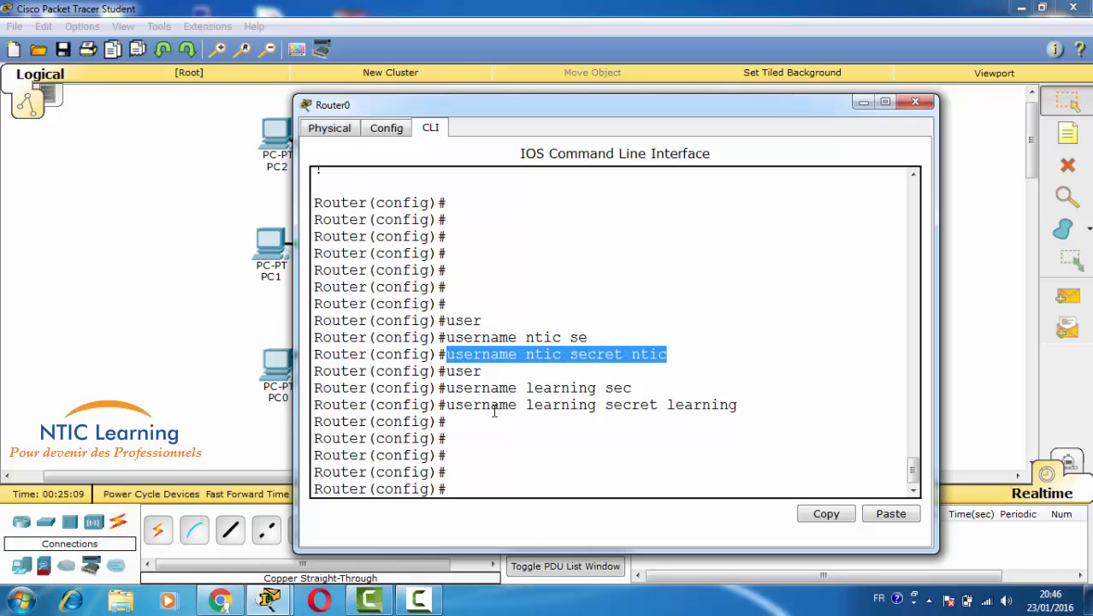
{"action": "left_click_drag", "start_coordinate": [448, 405], "coordinate": [758, 408]}
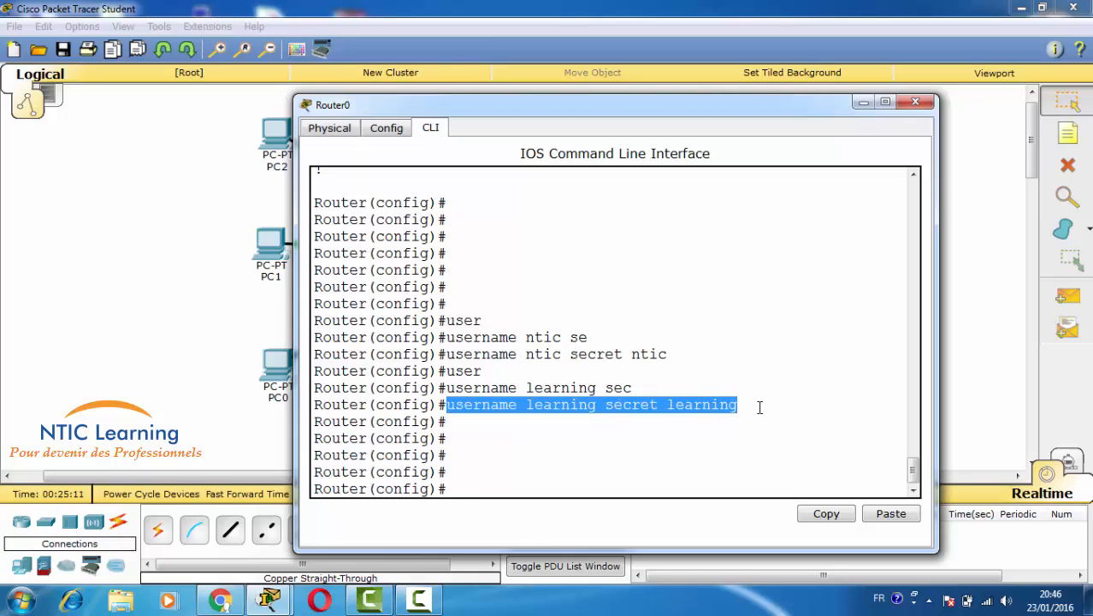
- Run 'do sh run' and highlight both username lines stored with secret 5 hashes
{"action": "type", "text": "do sh run"}
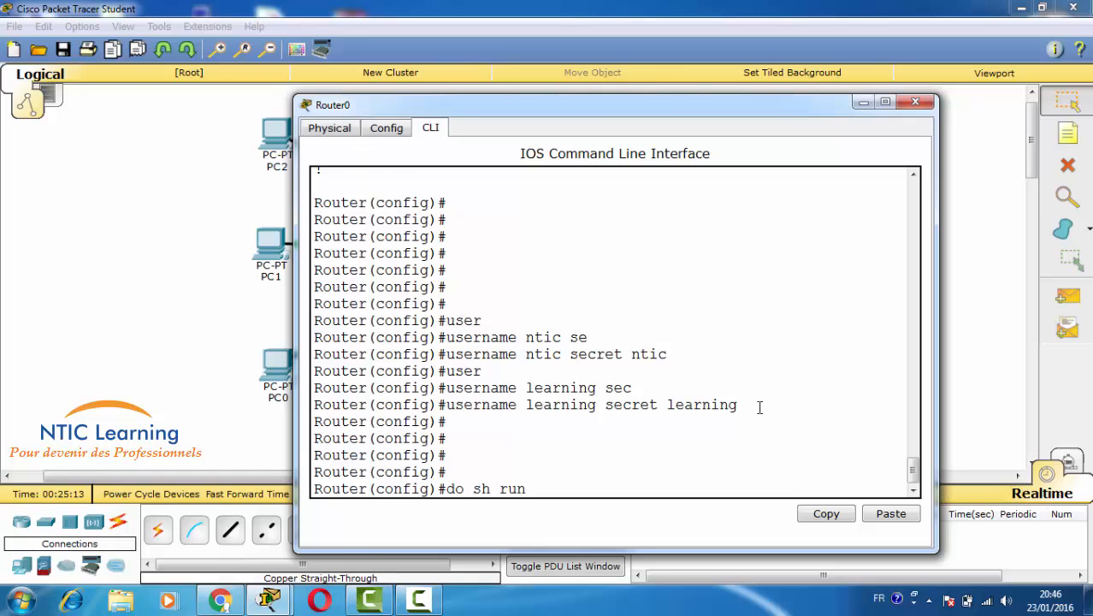
{"action": "key", "text": "Return"}
{"action": "key", "text": "Return"}
{"action": "key", "text": "Return"}
{"action": "key", "text": "Return"}
{"action": "key", "text": "Return"}
{"action": "key", "text": "Return"}
{"action": "key", "text": "Return"}
{"action": "key", "text": "Return"}
{"action": "key", "text": "Return"}
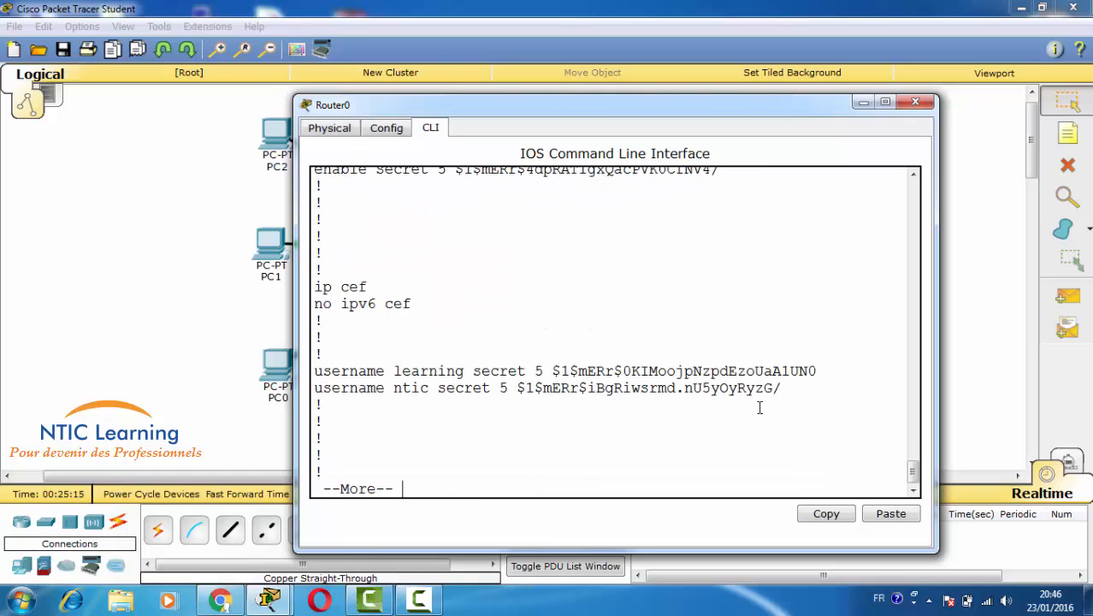
{"action": "left_click_drag", "start_coordinate": [315, 370], "coordinate": [819, 370]}
{"action": "left_click_drag", "start_coordinate": [311, 389], "coordinate": [782, 395]}
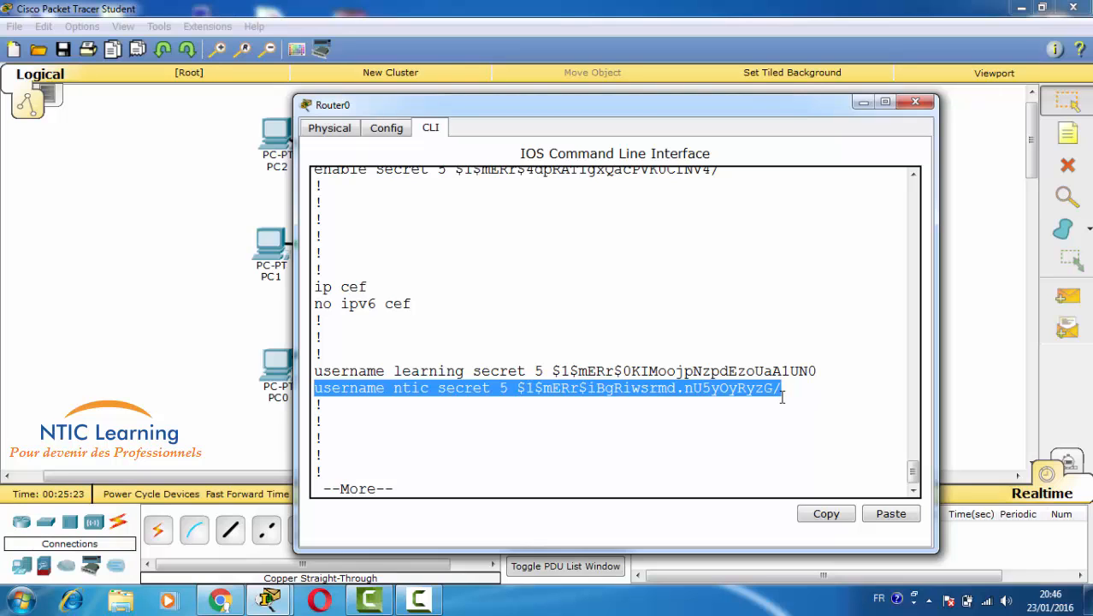
{"action": "key", "text": "Return"}
{"action": "key", "text": "Return"}
{"action": "key", "text": "Return"}
{"action": "key", "text": "Return"}
{"action": "key", "text": "Return"}
{"action": "key", "text": "Return"}
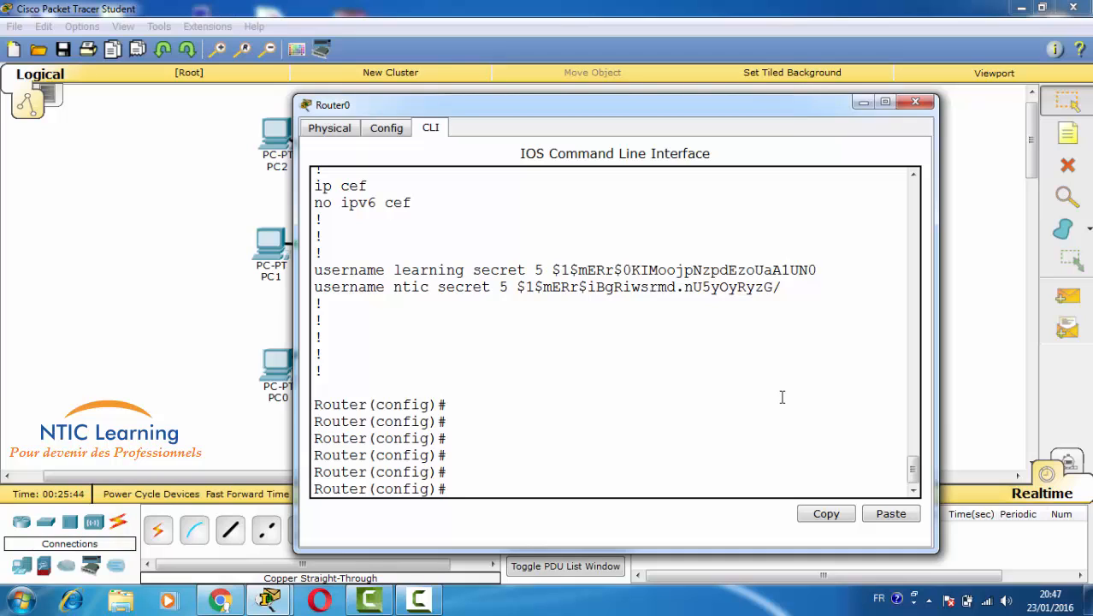
- Enter 'line vty 0 1' and give the remote lines a password
{"action": "type", "text": "lin"}
{"action": "key", "text": "Tab"}
{"action": "type", "text": "vt"}
{"action": "key", "text": "Tab"}
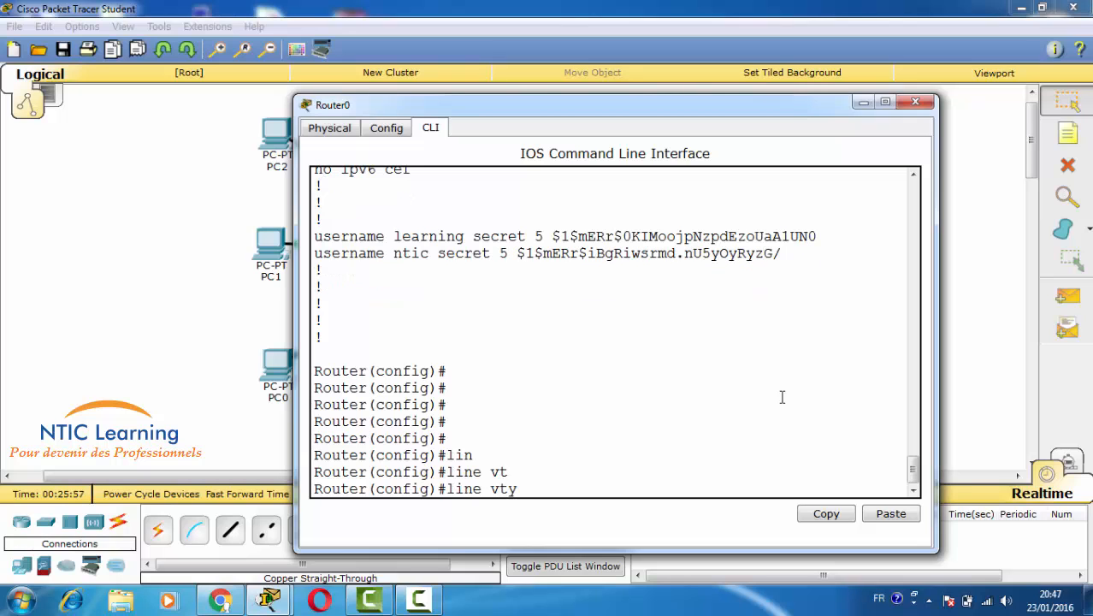
{"action": "type", "text": "0 1"}
{"action": "left_click_drag", "start_coordinate": [525, 488], "coordinate": [539, 489]}
{"action": "left_click_drag", "start_coordinate": [543, 489], "coordinate": [553, 488]}
{"action": "key", "text": "Return"}
{"action": "key", "text": "Return"}
{"action": "key", "text": "Return"}
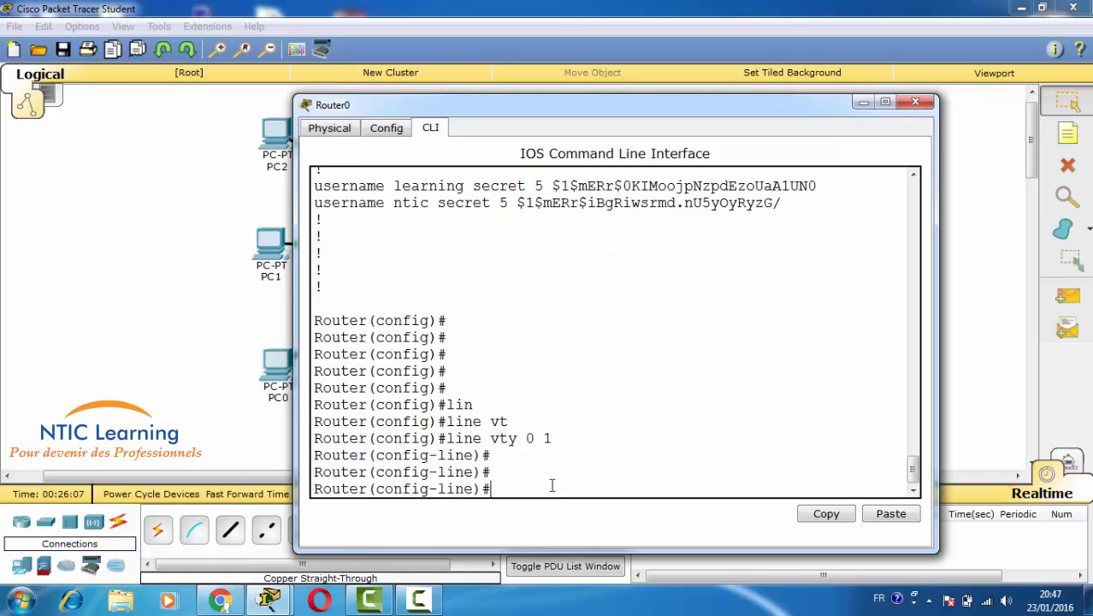
{"action": "type", "text": "pass"}
{"action": "key", "text": "Tab"}
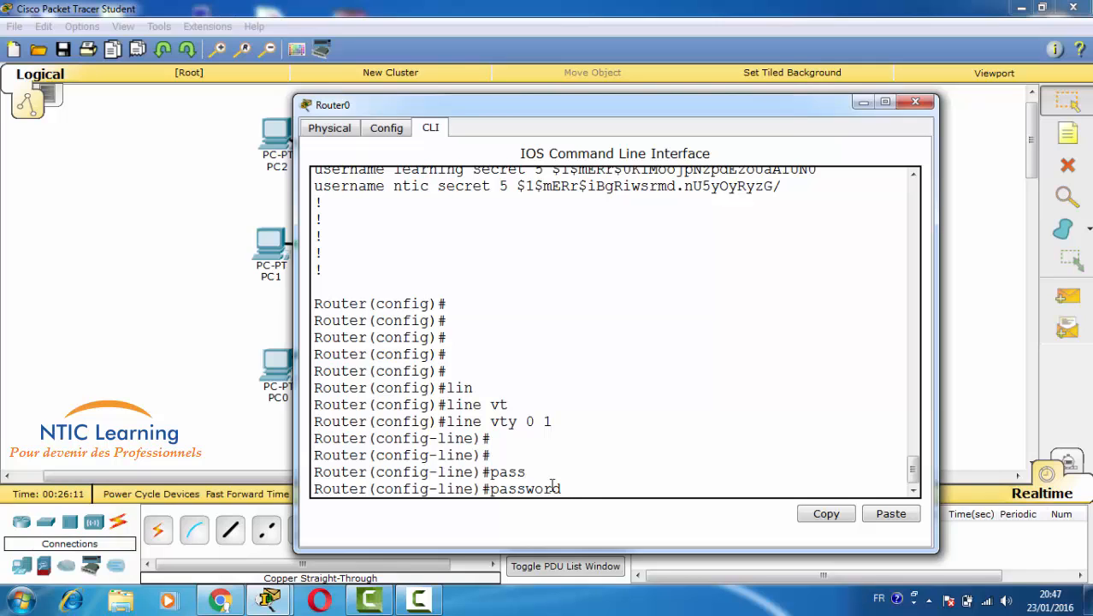
{"action": "type", "text": "1234"}
{"action": "key", "text": "Return"}
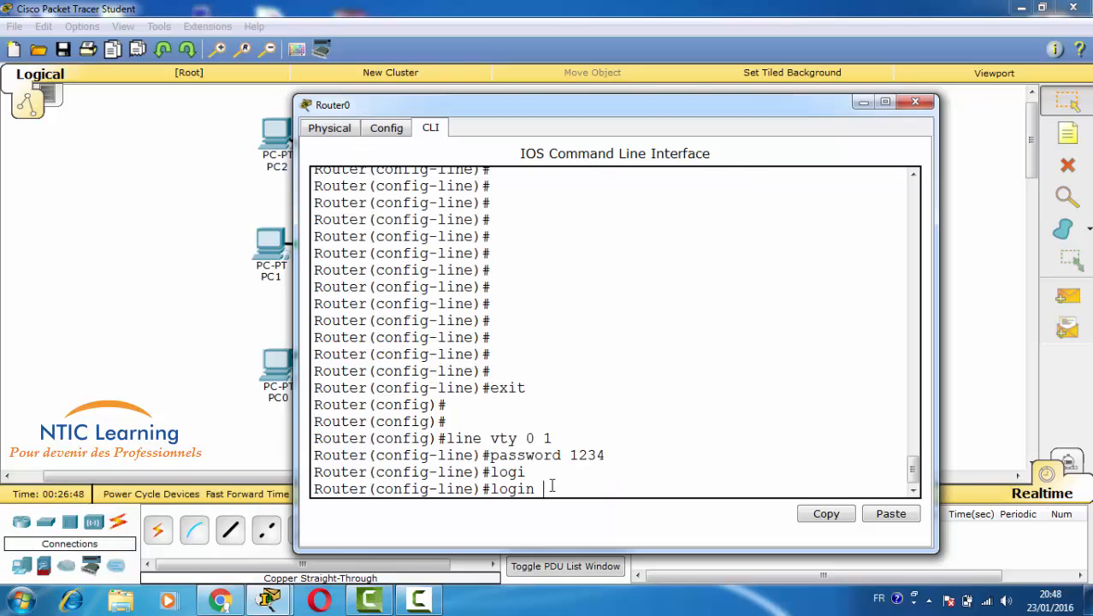
- Require 'login local' on the vty lines, exit, and save with 'do wr'
{"action": "type", "text": "?"}
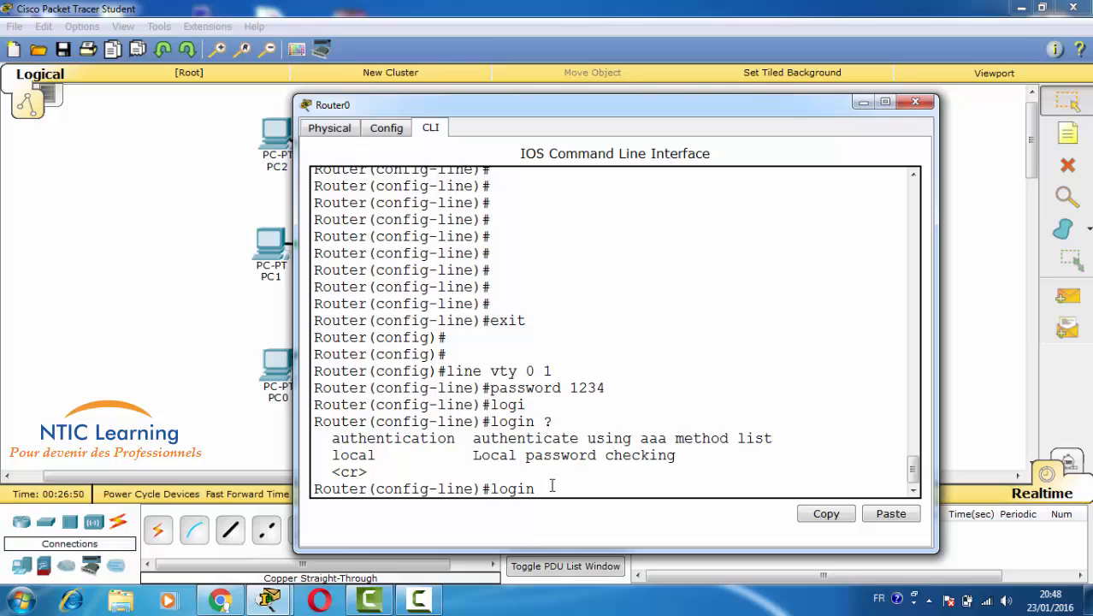
{"action": "type", "text": "loc"}
{"action": "key", "text": "Tab"}
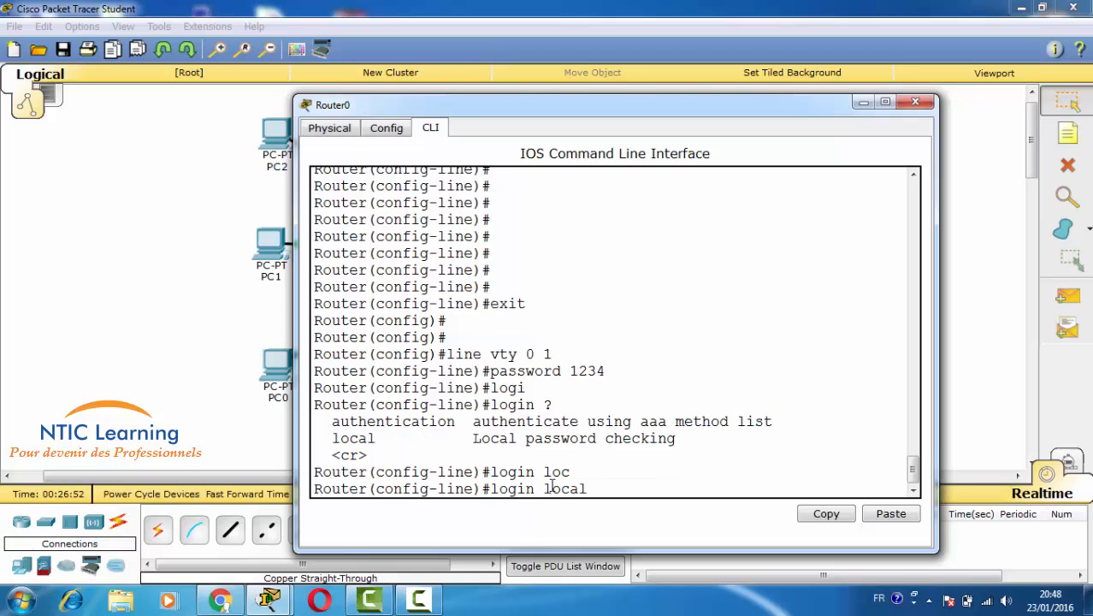
{"action": "key", "text": "Return"}
{"action": "key", "text": "Return"}
{"action": "key", "text": "Return"}
{"action": "key", "text": "Return"}
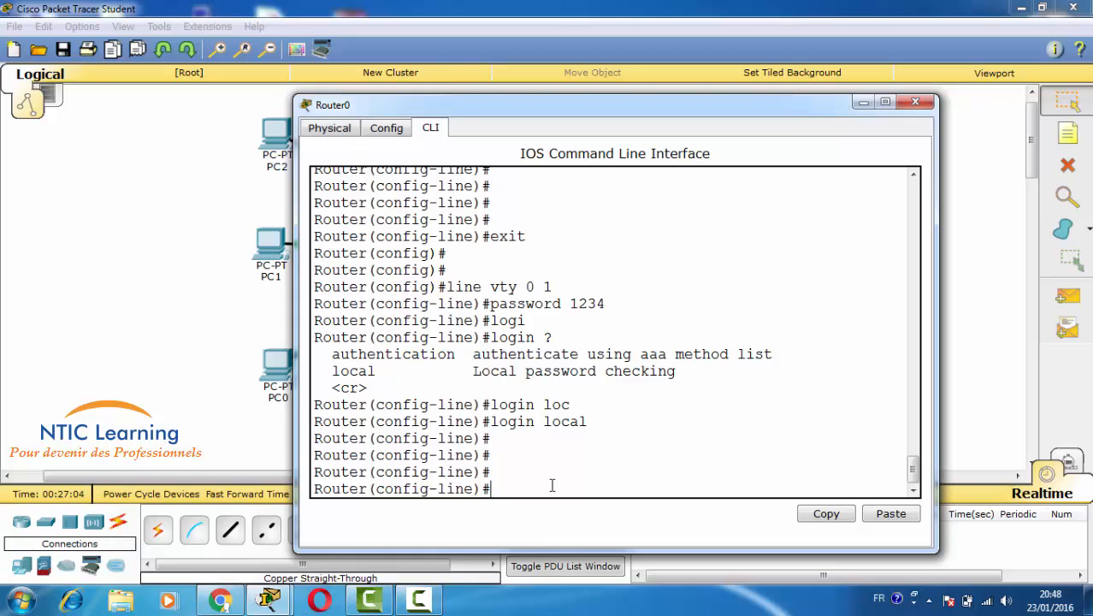
{"action": "type", "text": "exit"}
{"action": "key", "text": "Return"}
{"action": "key", "text": "Return"}
{"action": "key", "text": "Return"}
{"action": "key", "text": "Return"}
{"action": "type", "text": "do w"}
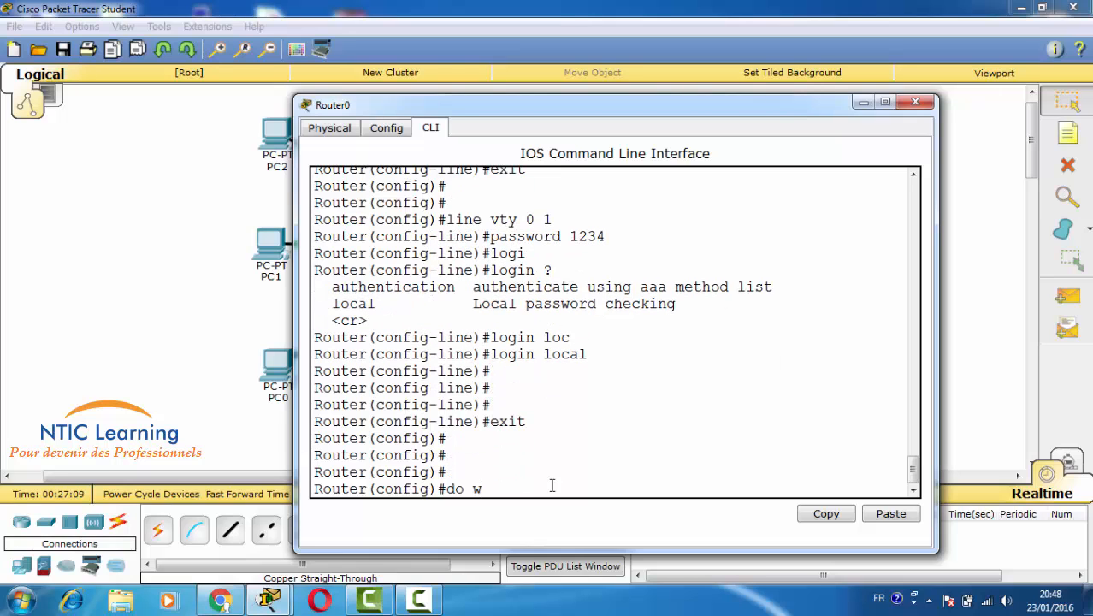
{"action": "type", "text": "r"}
{"action": "key", "text": "Return"}
{"action": "key", "text": "Return"}
{"action": "key", "text": "Return"}
{"action": "key", "text": "Return"}
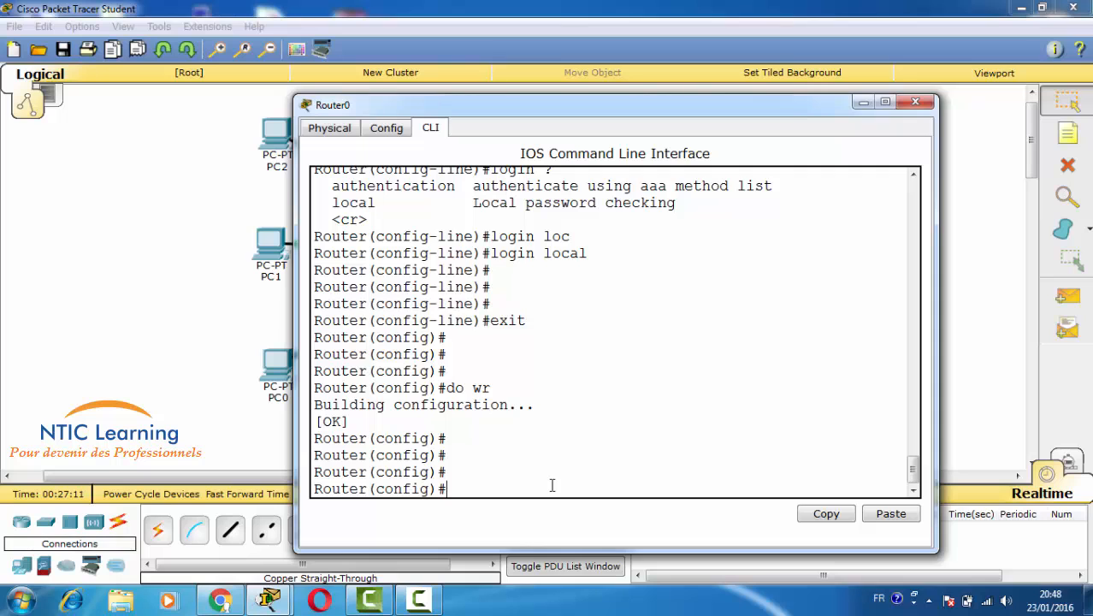
{"action": "left_click", "coordinate": [187, 330]}
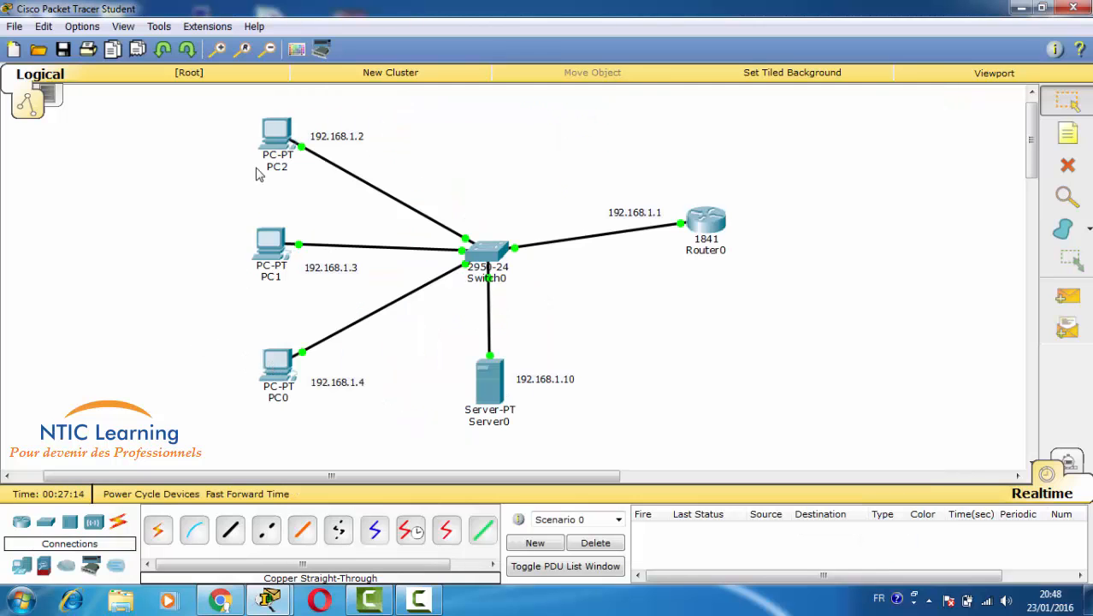
- Move PC2 left, then telnet from it to 192.168.1.1 and log in as user 'ntic'
{"action": "left_click_drag", "start_coordinate": [276, 141], "coordinate": [192, 112]}
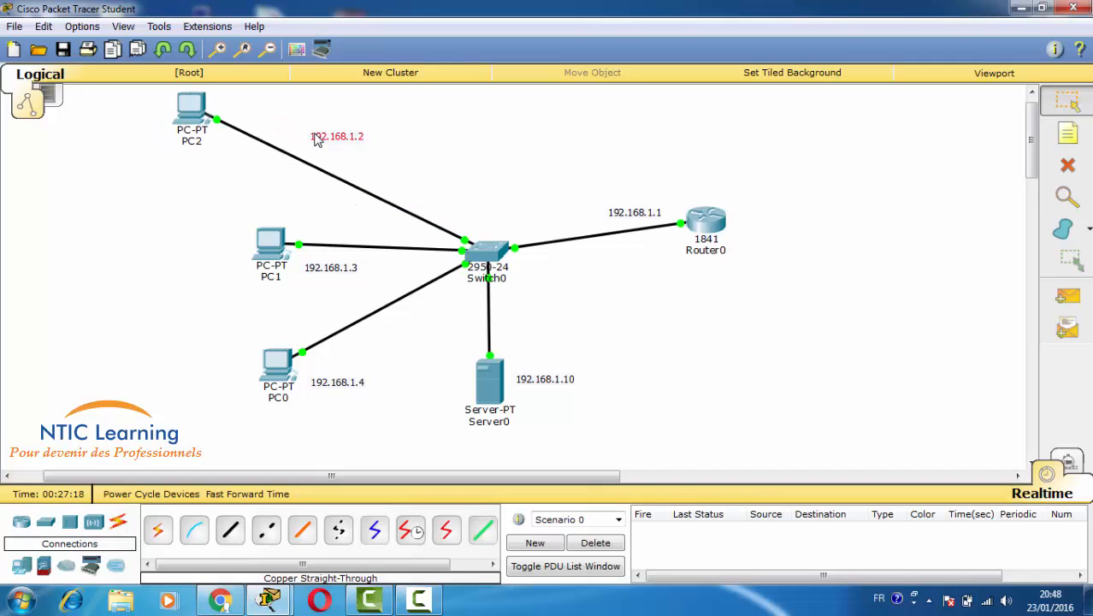
{"action": "left_click_drag", "start_coordinate": [316, 140], "coordinate": [229, 110]}
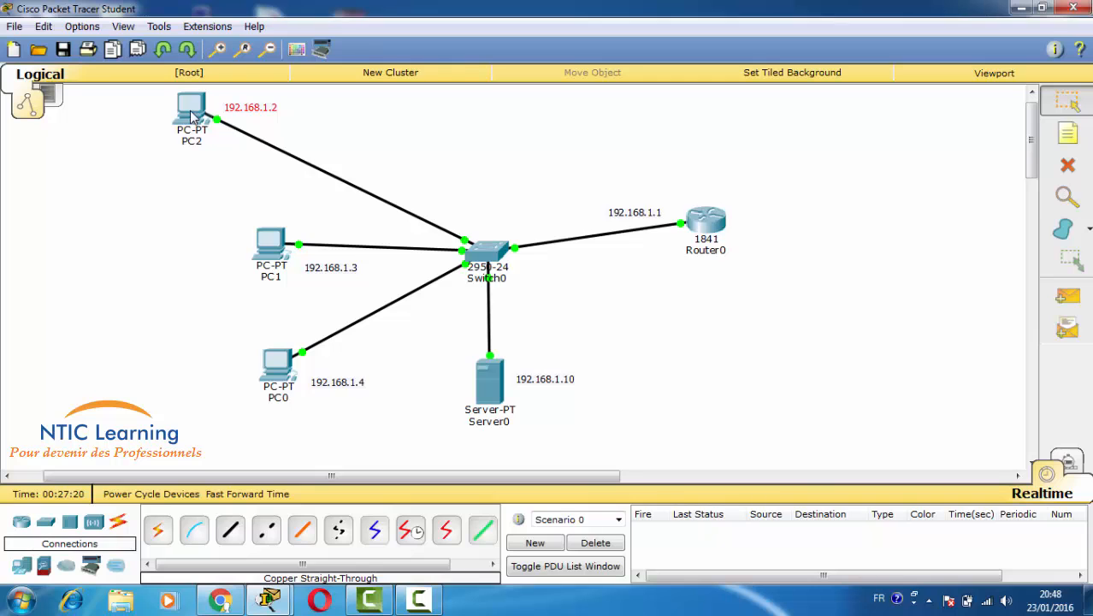
{"action": "left_click", "coordinate": [192, 116]}
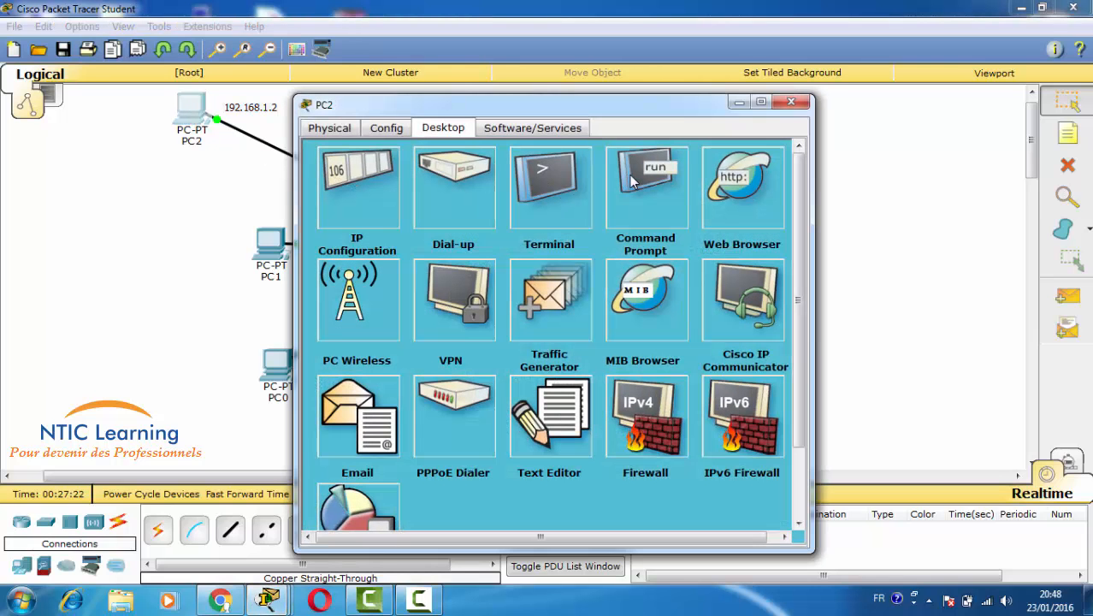
{"action": "left_click", "coordinate": [629, 174]}
{"action": "key", "text": "Return"}
{"action": "key", "text": "Return"}
{"action": "key", "text": "Return"}
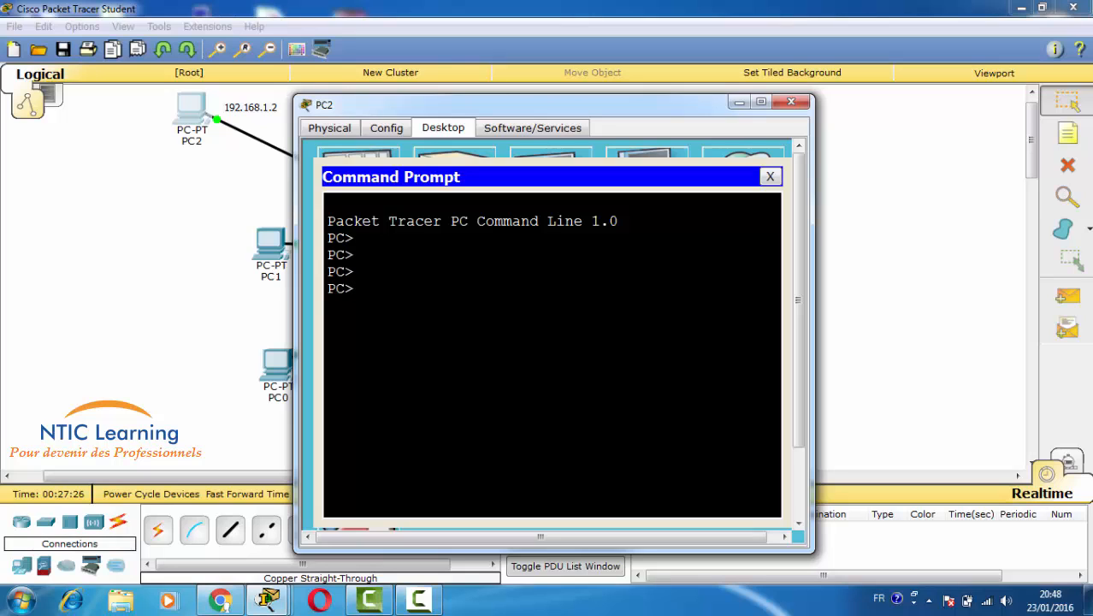
{"action": "type", "text": "telnet 192.168.1.1"}
{"action": "key", "text": "Return"}
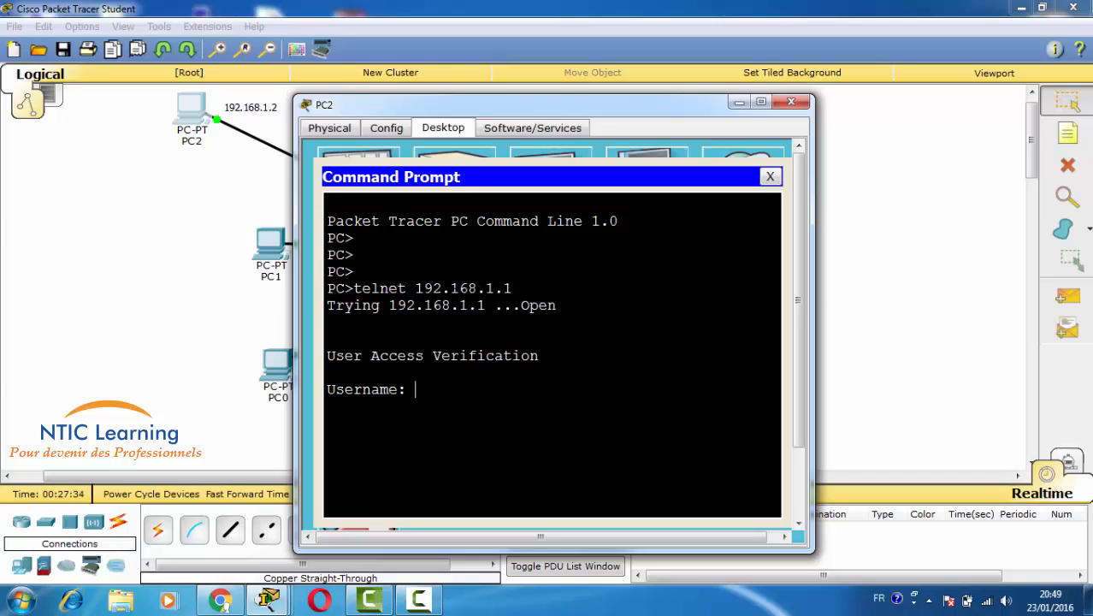
{"action": "type", "text": "ntic"}
{"action": "key", "text": "Return"}
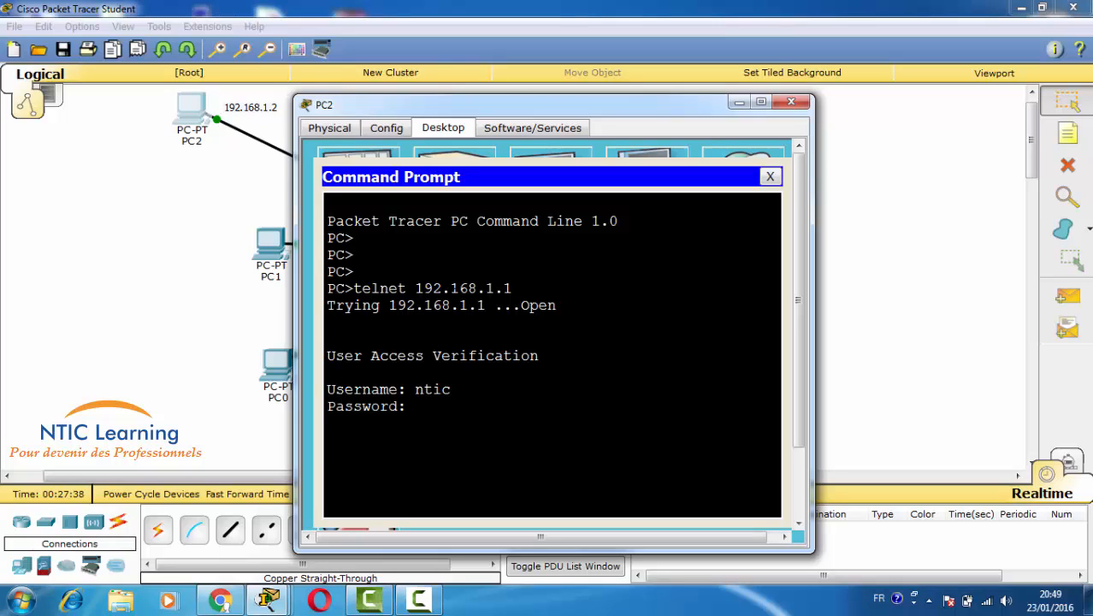
{"action": "key", "text": "Return"}
{"action": "key", "text": "Return"}
- Enable privileged mode, page through 'sh run', and enter 'conf t' over the telnet session
{"action": "key", "text": "Return"}
{"action": "type", "text": "en"}
{"action": "key", "text": "Tab"}
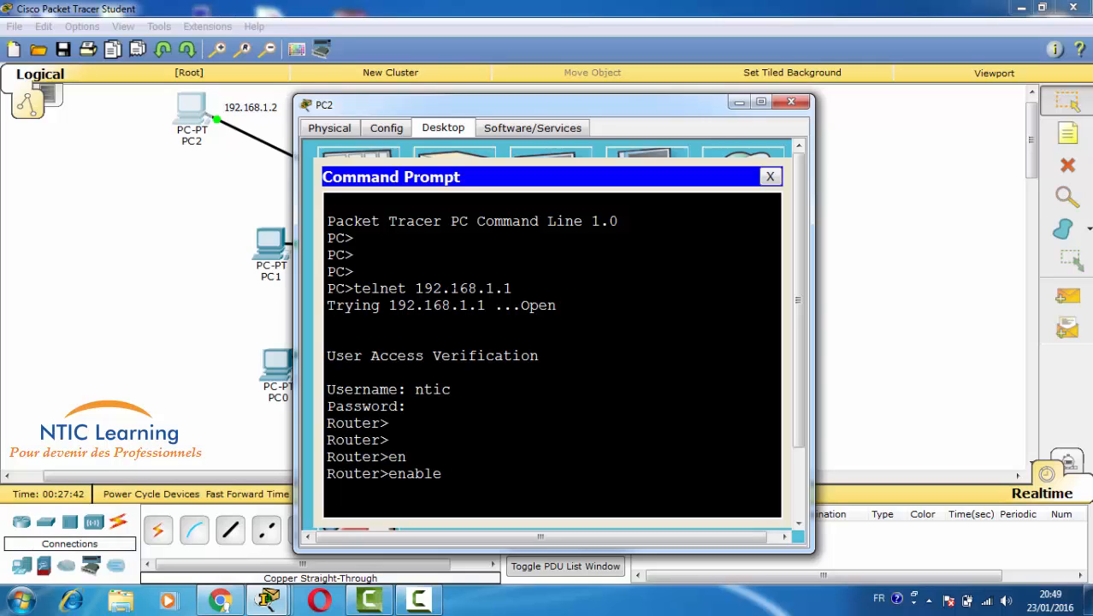
{"action": "key", "text": "Return"}
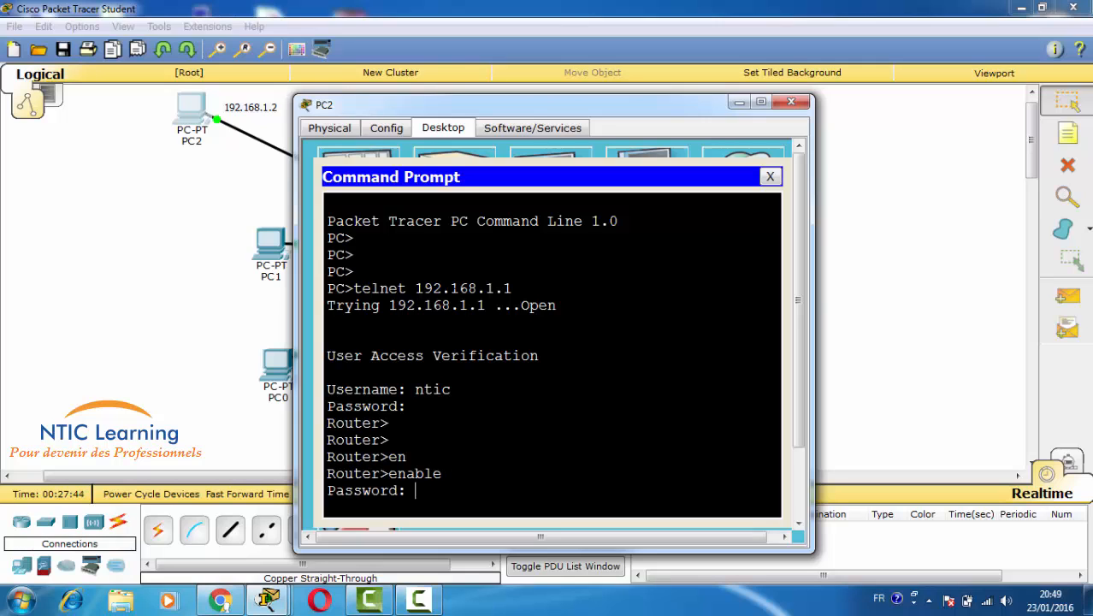
{"action": "key", "text": "Return"}
{"action": "key", "text": "Return"}
{"action": "key", "text": "Return"}
{"action": "key", "text": "Return"}
{"action": "key", "text": "Return"}
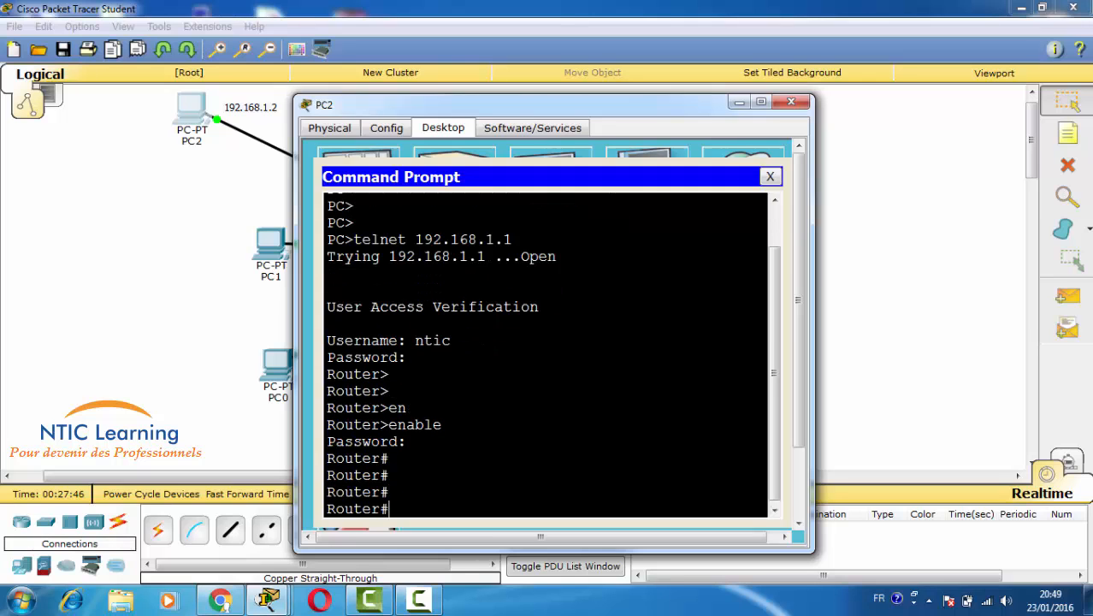
{"action": "type", "text": "sh run"}
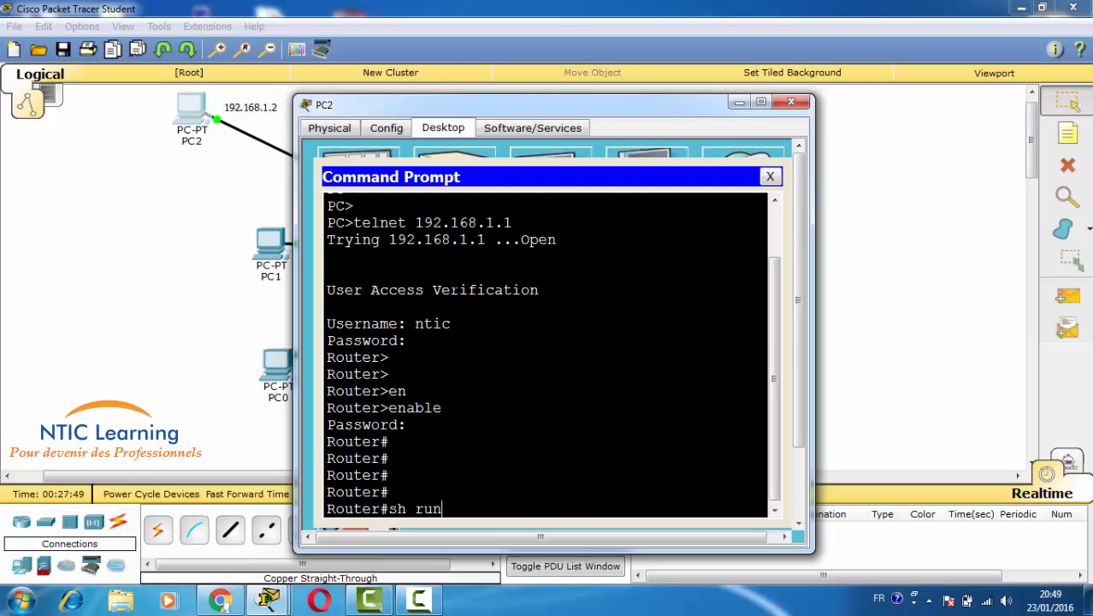
{"action": "key", "text": "Return"}
{"action": "key", "text": "space"}
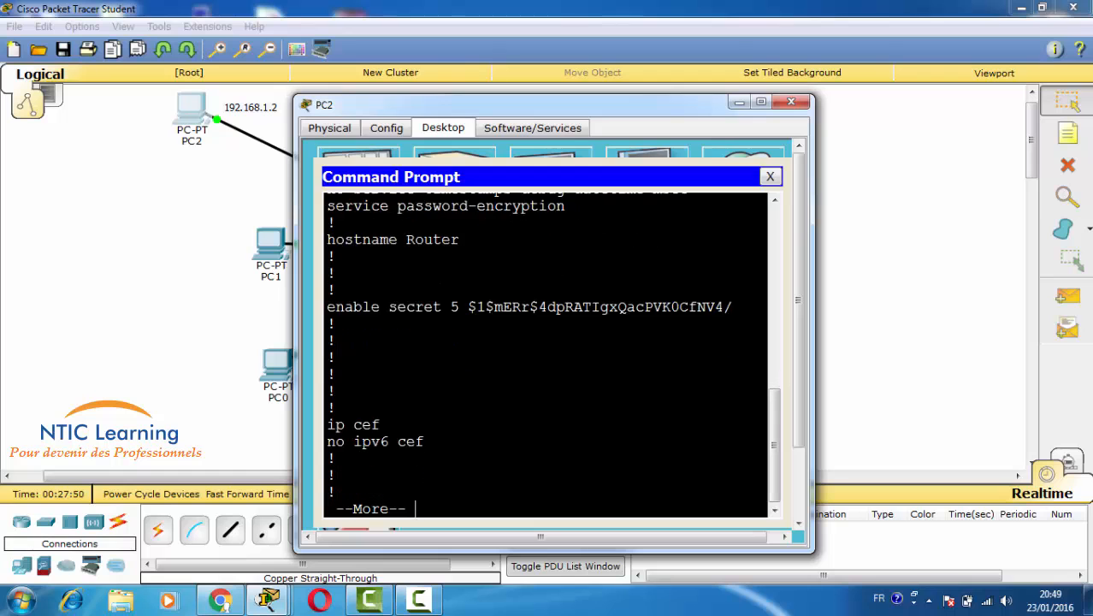
{"action": "key", "text": "space"}
{"action": "key", "text": "Return"}
{"action": "key", "text": "Return"}
{"action": "key", "text": "Return"}
{"action": "key", "text": "Return"}
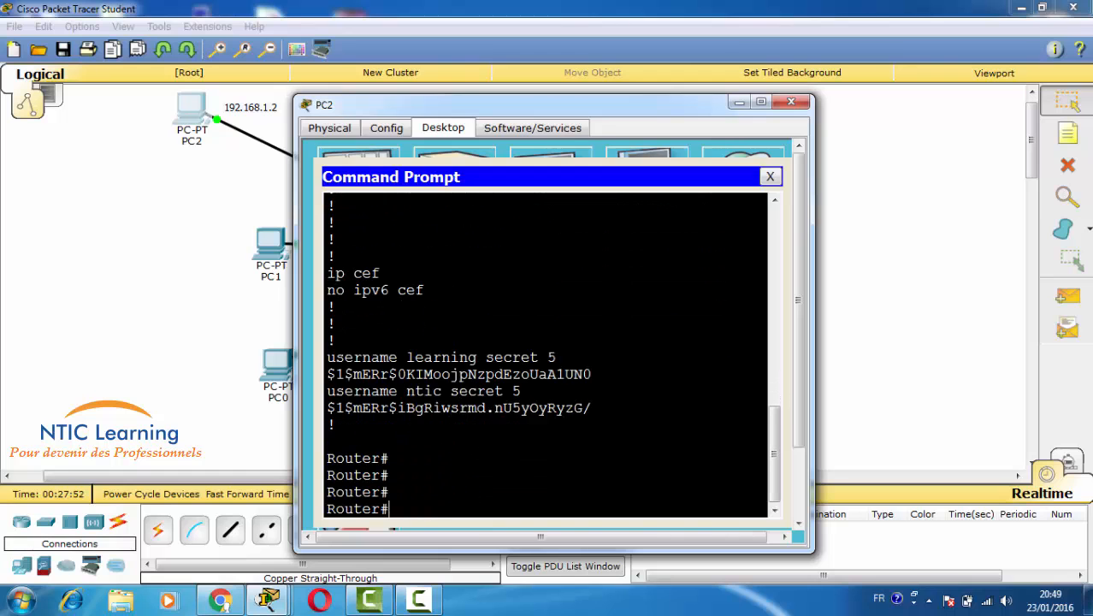
{"action": "type", "text": "conf t"}
{"action": "key", "text": "Return"}
{"action": "key", "text": "Return"}
{"action": "key", "text": "Return"}
{"action": "key", "text": "Return"}
{"action": "key", "text": "Return"}
{"action": "key", "text": "Return"}
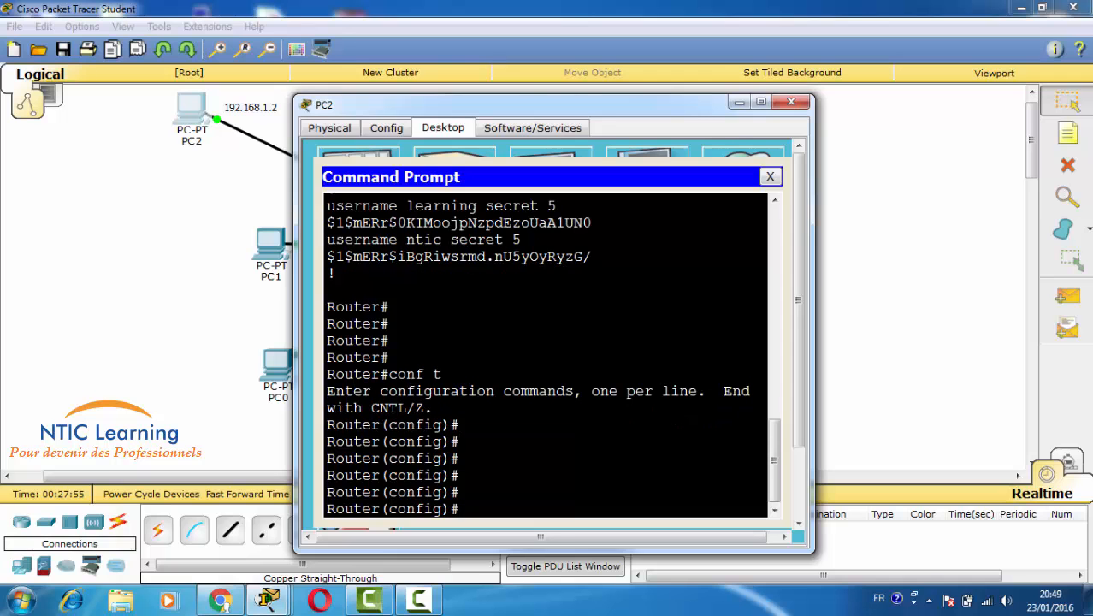
- From PC1, telnet to 192.168.1.1 as user 'learning', enable, and enter 'conf t'
{"action": "left_click", "coordinate": [270, 246]}
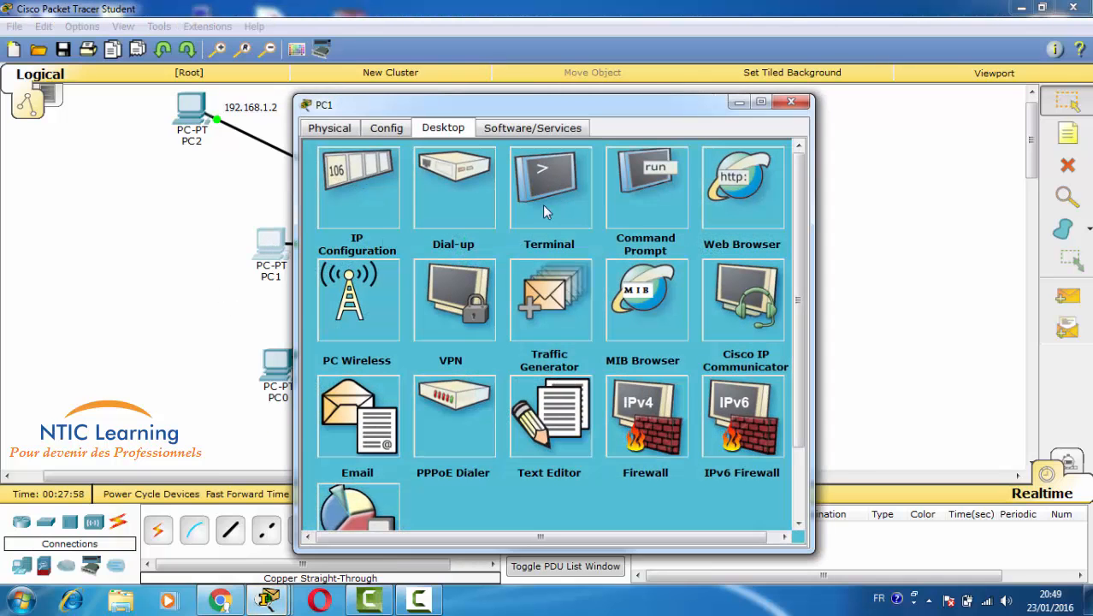
{"action": "left_click", "coordinate": [646, 188]}
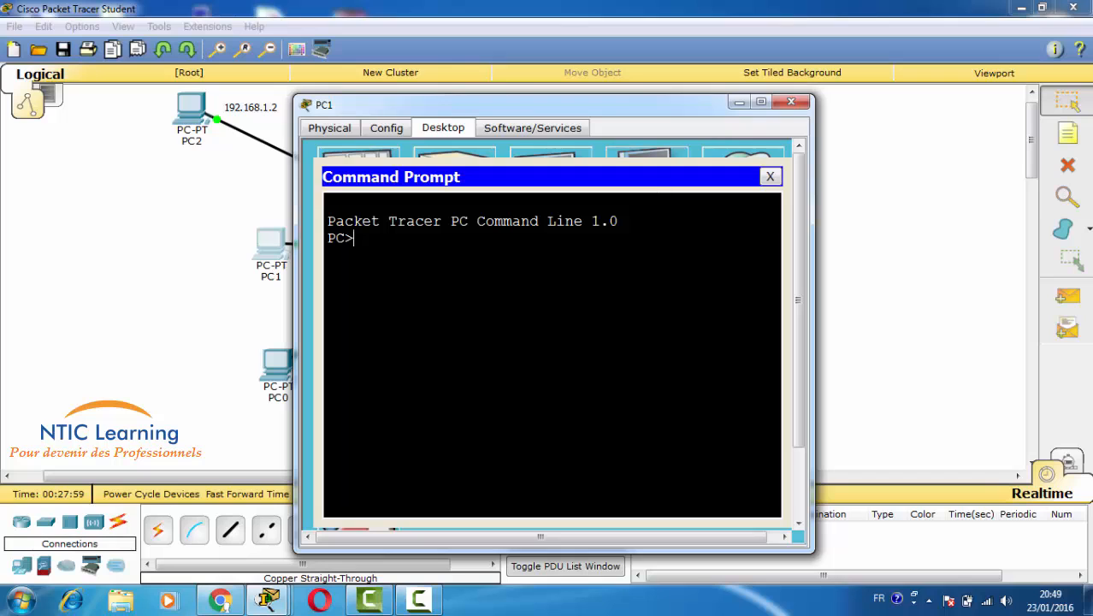
{"action": "type", "text": "telnet 192.16"}
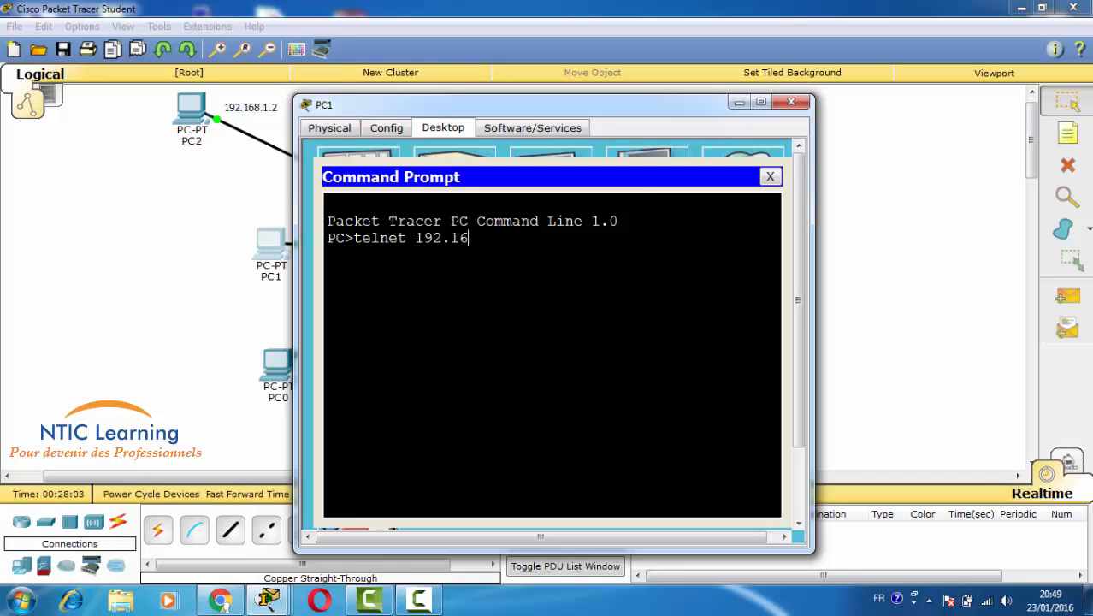
{"action": "type", "text": "8.1.1."}
{"action": "key", "text": "Return"}
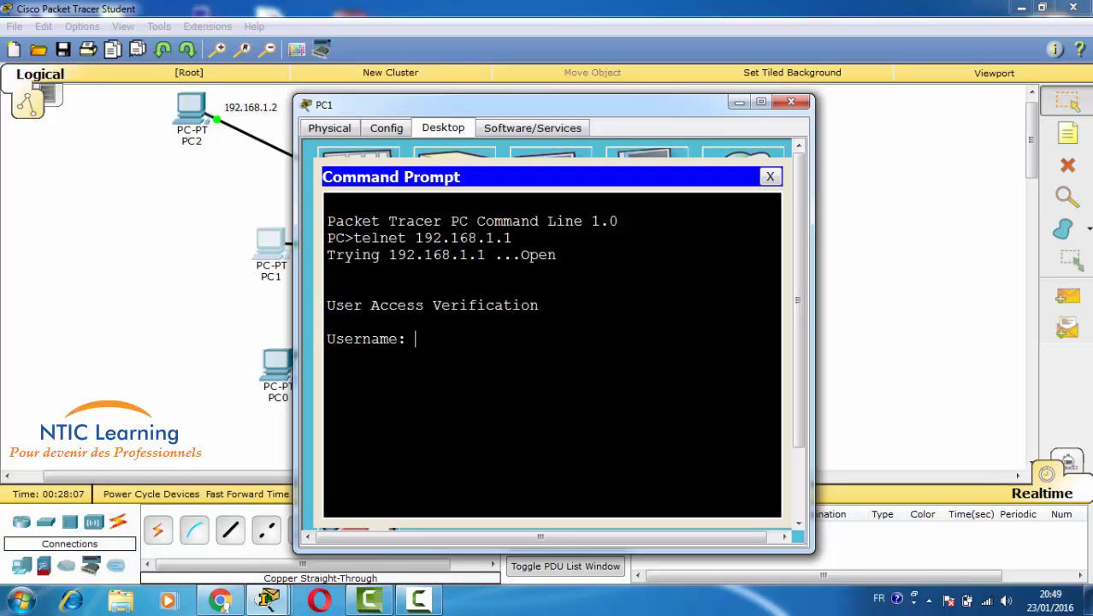
{"action": "type", "text": "learning"}
{"action": "key", "text": "Return"}
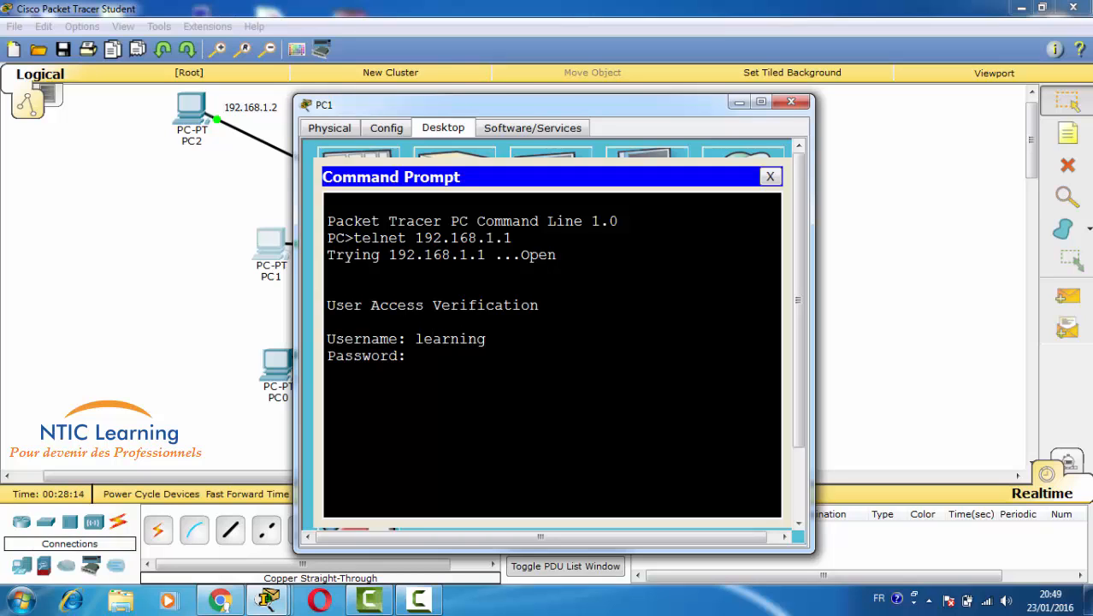
{"action": "key", "text": "Return"}
{"action": "key", "text": "Return"}
{"action": "key", "text": "Return"}
{"action": "key", "text": "Return"}
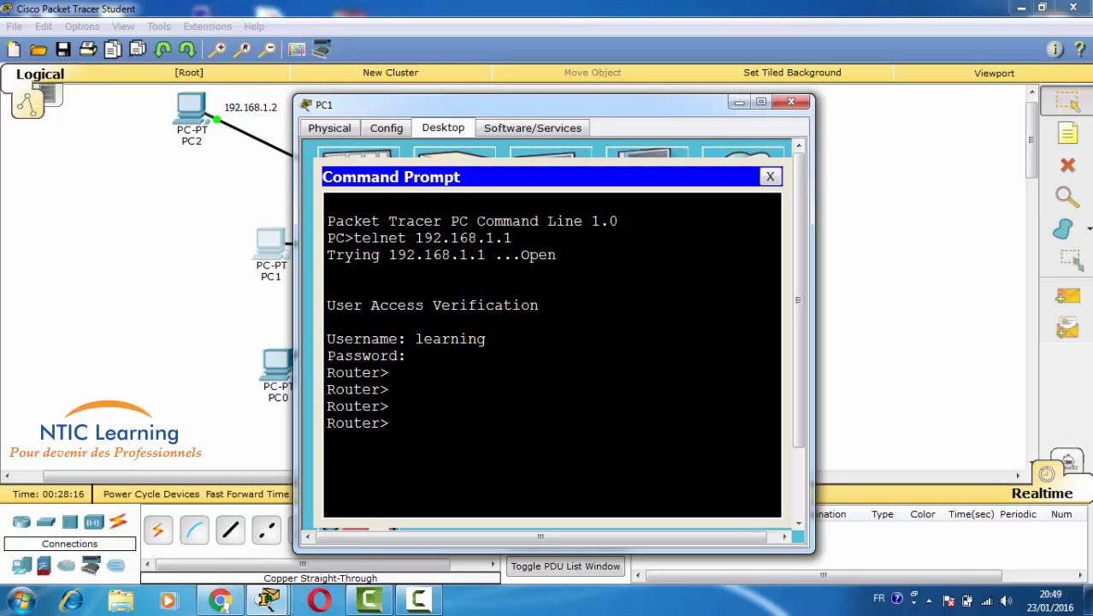
{"action": "type", "text": "en"}
{"action": "key", "text": "Return"}
{"action": "key", "text": "Return"}
{"action": "key", "text": "Return"}
{"action": "key", "text": "Return"}
{"action": "key", "text": "Return"}
{"action": "key", "text": "Return"}
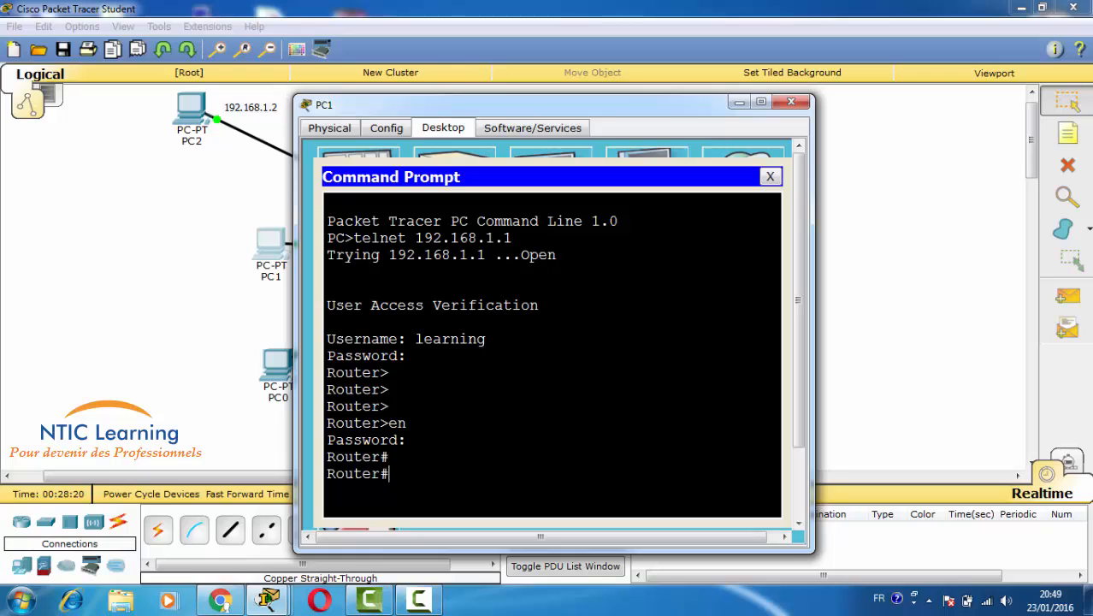
{"action": "type", "text": "conf t"}
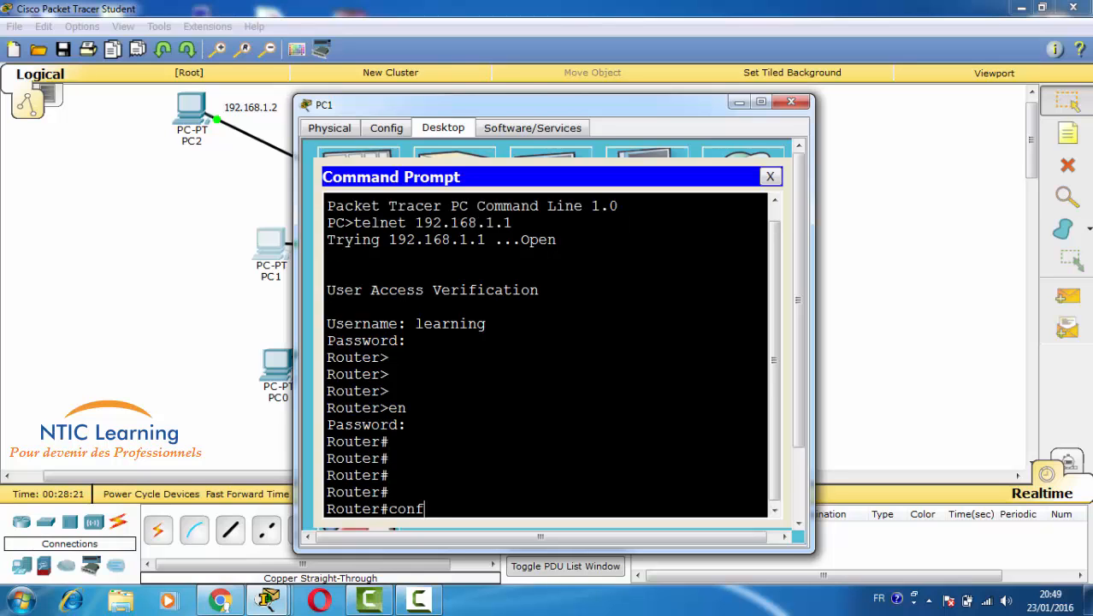
{"action": "key", "text": "Return"}
{"action": "key", "text": "Return"}
{"action": "key", "text": "Return"}
{"action": "key", "text": "Return"}
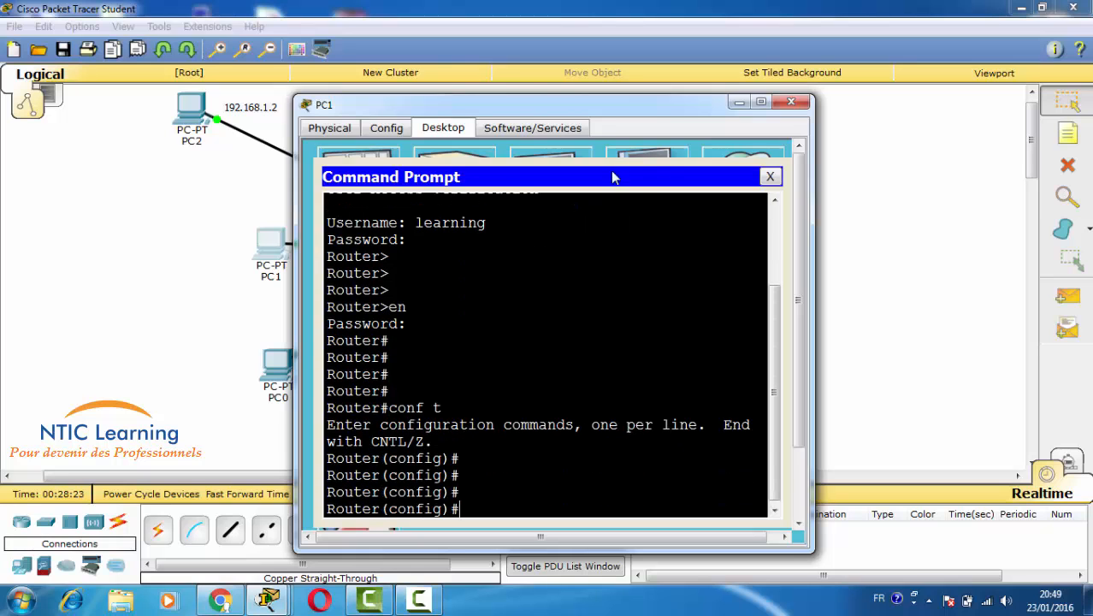
{"action": "left_click", "coordinate": [739, 102]}
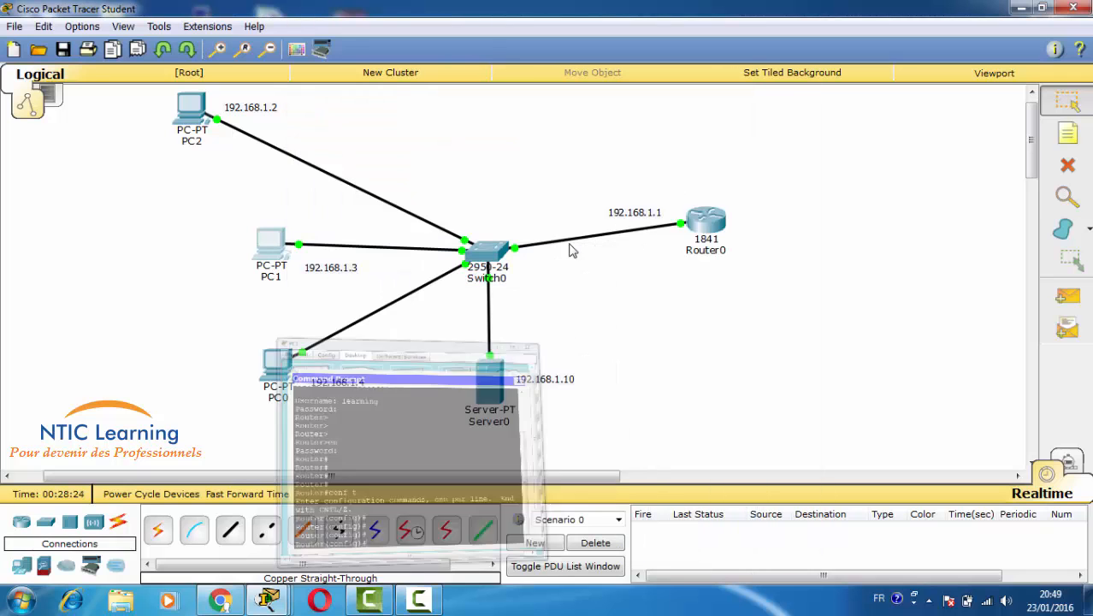
- From PC0, telnet to 192.168.1.1 and highlight the 'closed by foreign host' reply
{"action": "left_click", "coordinate": [275, 363]}
{"action": "left_click", "coordinate": [640, 217]}
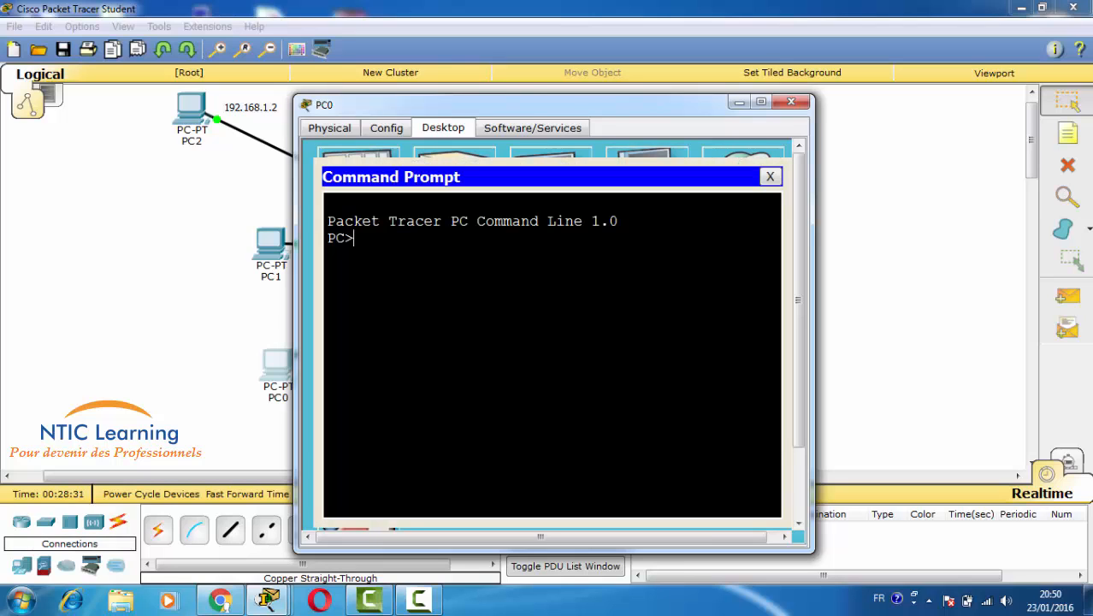
{"action": "type", "text": "telnet 192.168."}
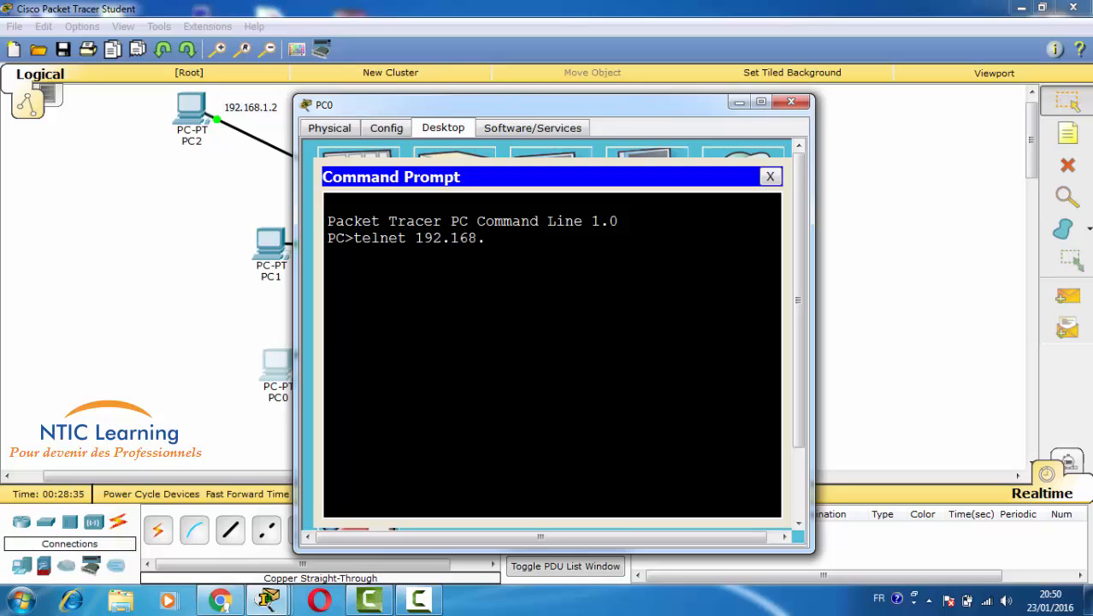
{"action": "type", "text": "1.1"}
{"action": "key", "text": "Return"}
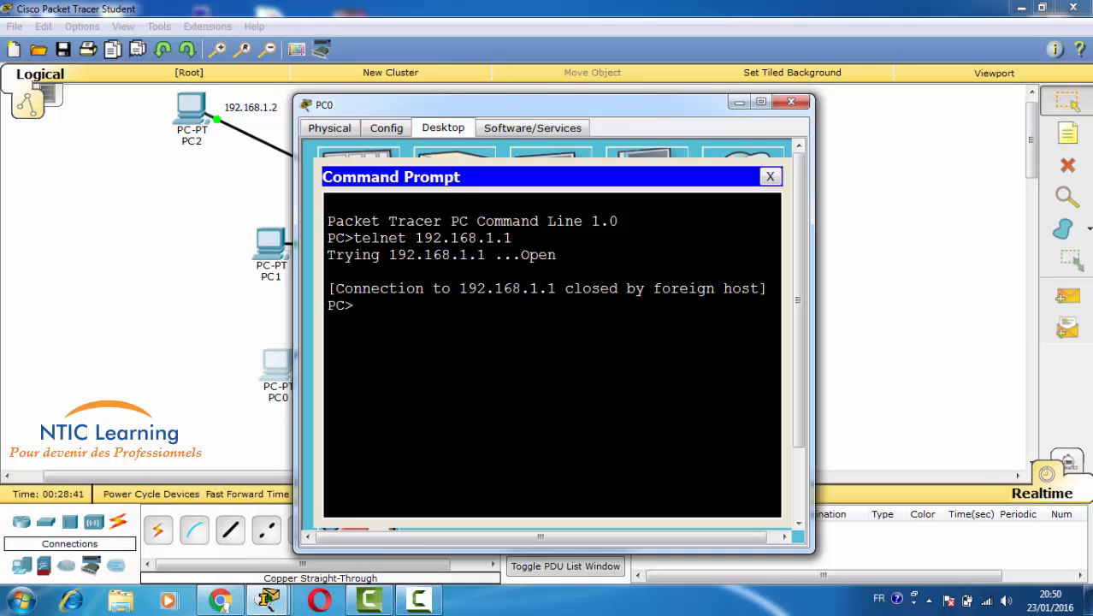
{"action": "left_click_drag", "start_coordinate": [556, 288], "coordinate": [733, 288]}
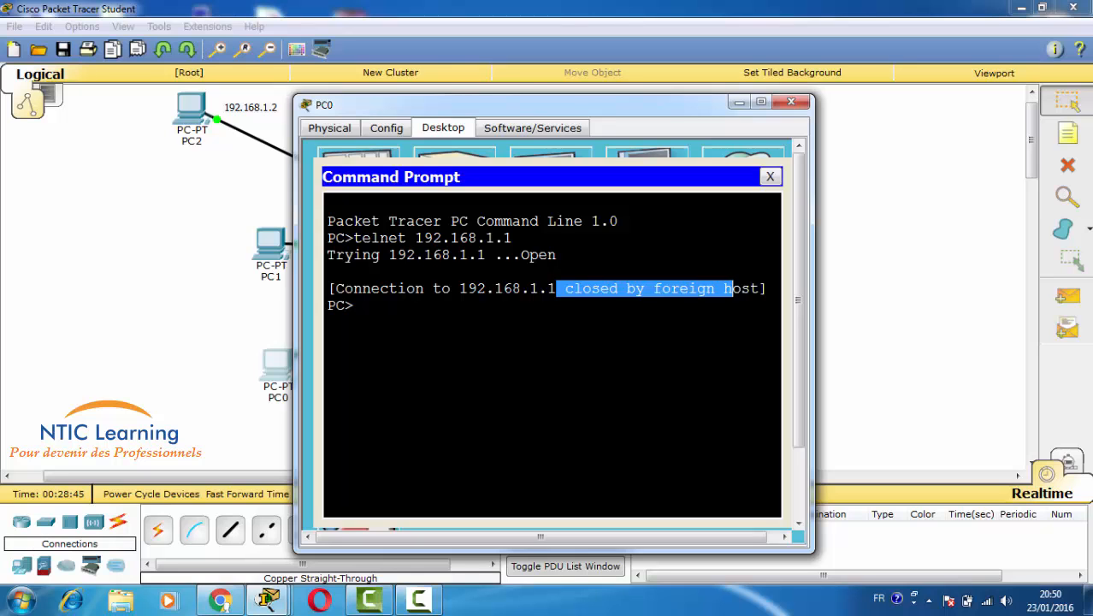
- Exit PC2's telnet session to Router0 with two 'exit' commands
{"action": "left_click", "coordinate": [190, 117]}
{"action": "type", "text": "exit"}
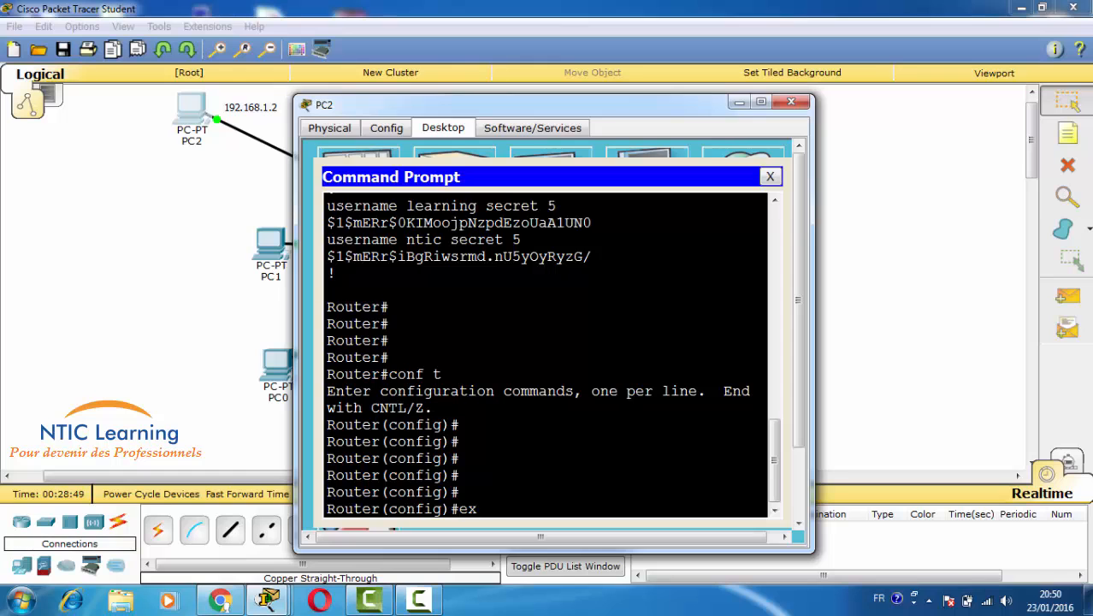
{"action": "key", "text": "Return"}
{"action": "key", "text": "Return"}
{"action": "key", "text": "Return"}
{"action": "key", "text": "Return"}
{"action": "key", "text": "Return"}
{"action": "type", "text": "exi"}
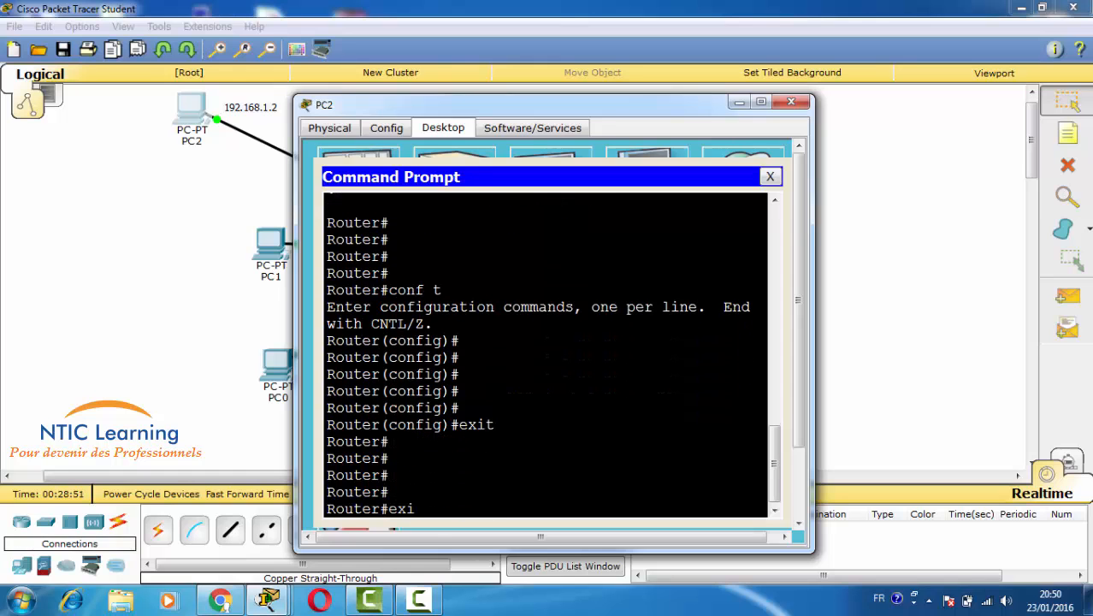
{"action": "type", "text": "t"}
{"action": "key", "text": "Return"}
{"action": "key", "text": "Return"}
{"action": "key", "text": "Return"}
{"action": "key", "text": "Return"}
{"action": "key", "text": "Return"}
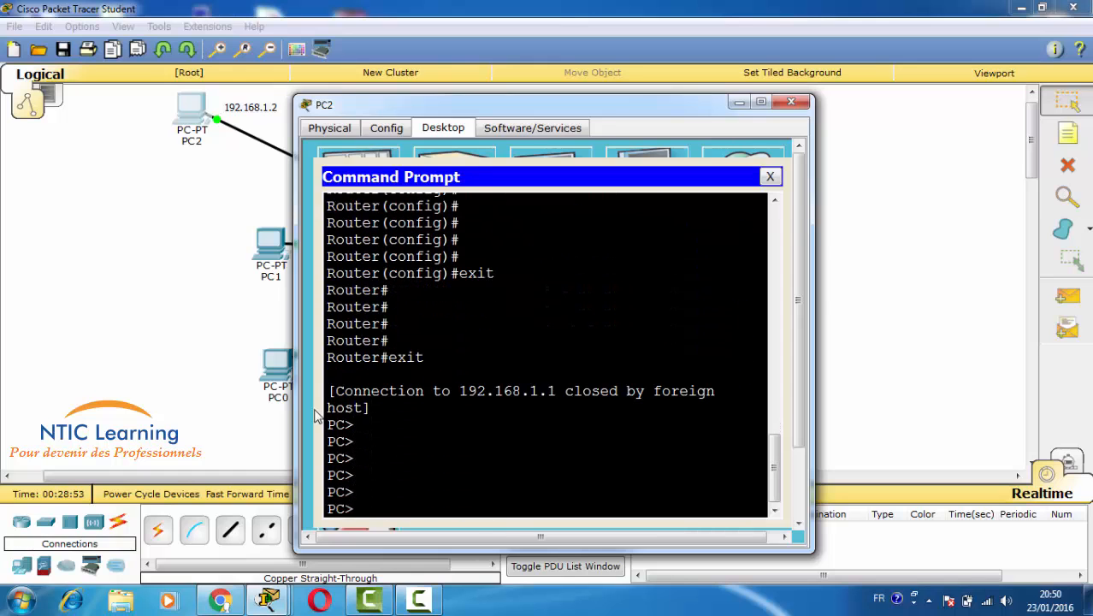
{"action": "left_click", "coordinate": [254, 387]}
- Rerun the telnet command on PC0 to reach Router0's username prompt
{"action": "left_click", "coordinate": [254, 386]}
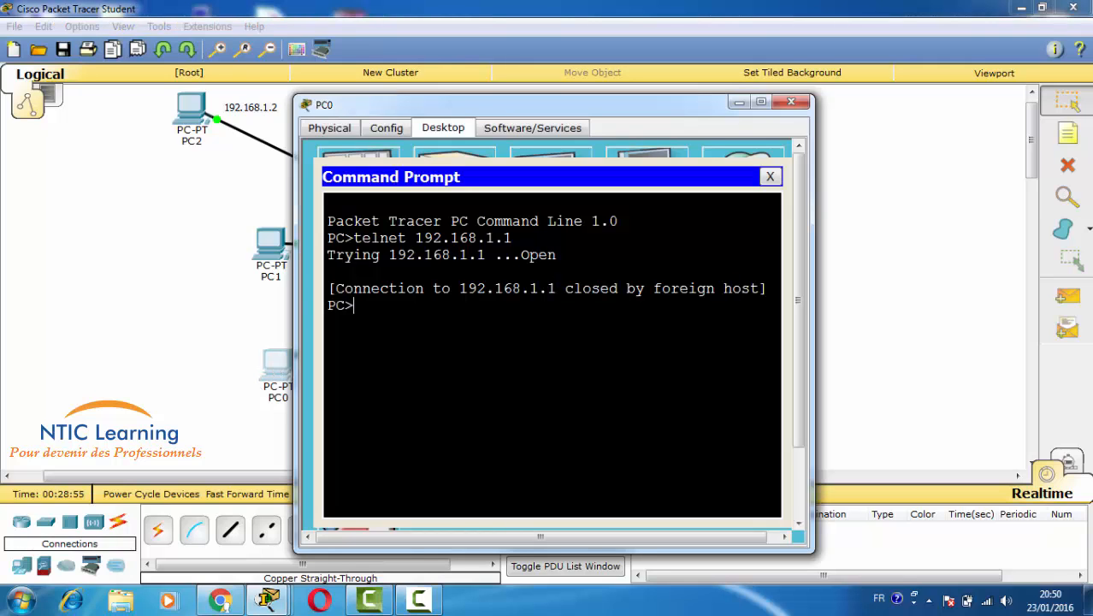
{"action": "key", "text": "Up"}
{"action": "key", "text": "Return"}
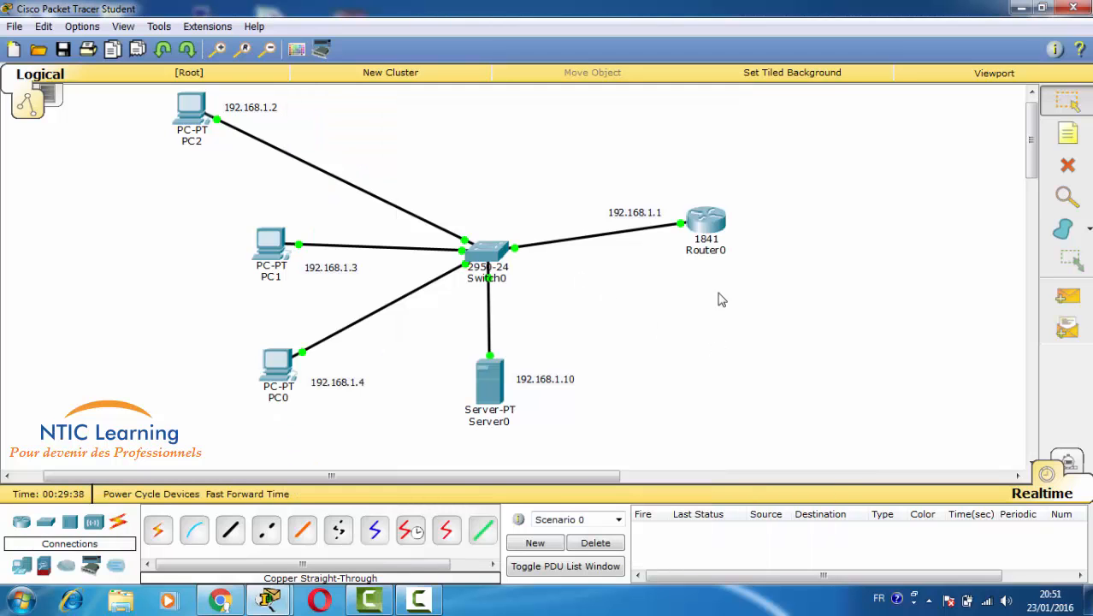
- Open Router0's CLI console at its global configuration prompt
{"action": "left_click", "coordinate": [705, 224]}
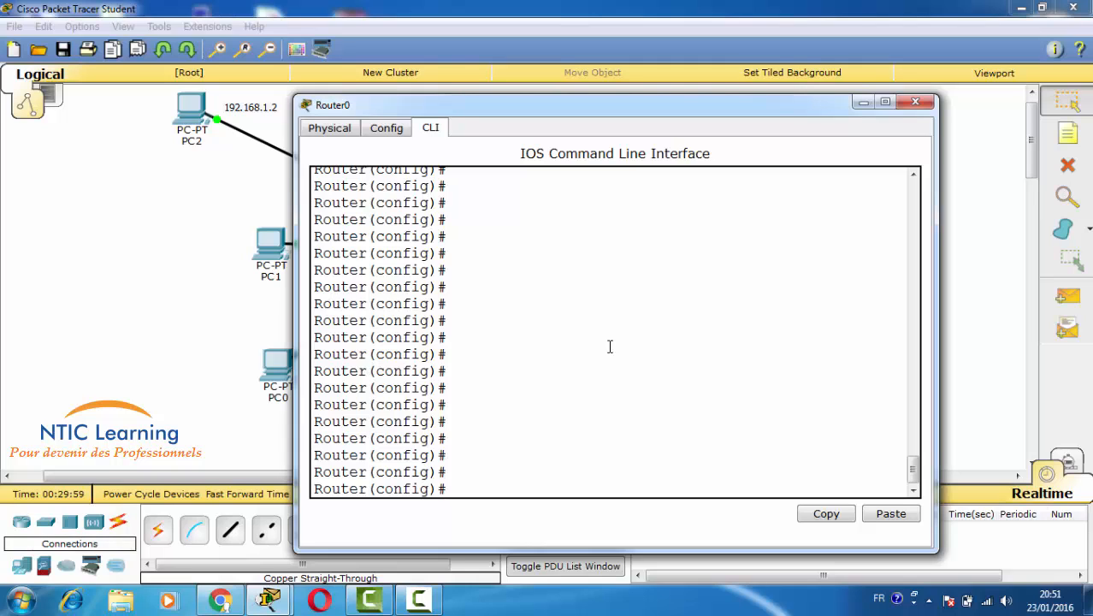
- Rename the router with hostname NTIC
{"action": "type", "text": "ost"}
{"action": "key", "text": "Tab"}
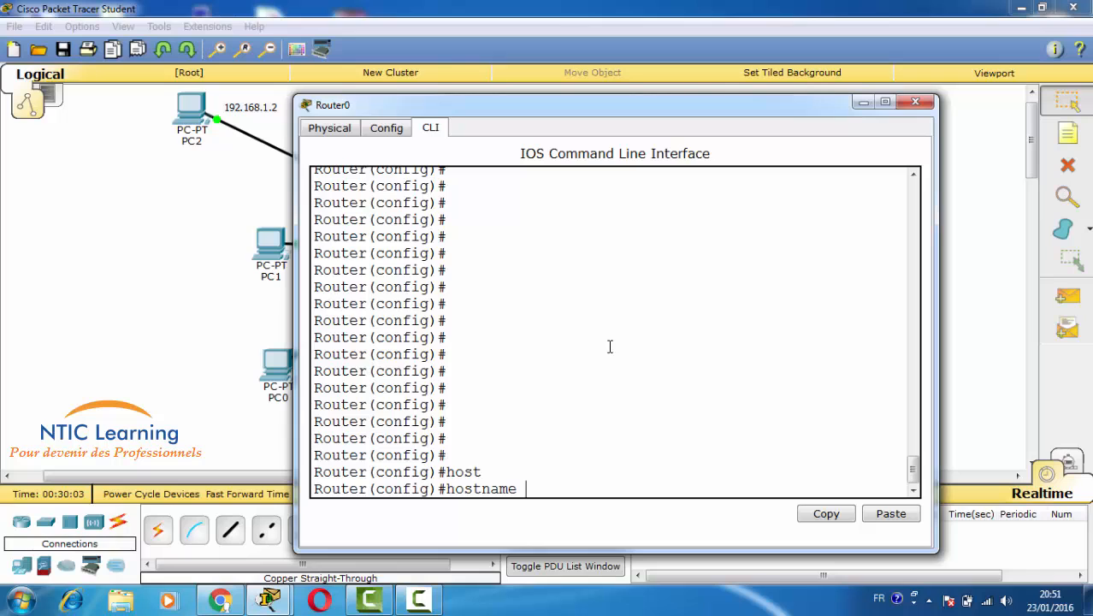
{"action": "type", "text": "NTIC"}
{"action": "key", "text": "Return"}
{"action": "key", "text": "Return"}
{"action": "key", "text": "Return"}
{"action": "key", "text": "Return"}
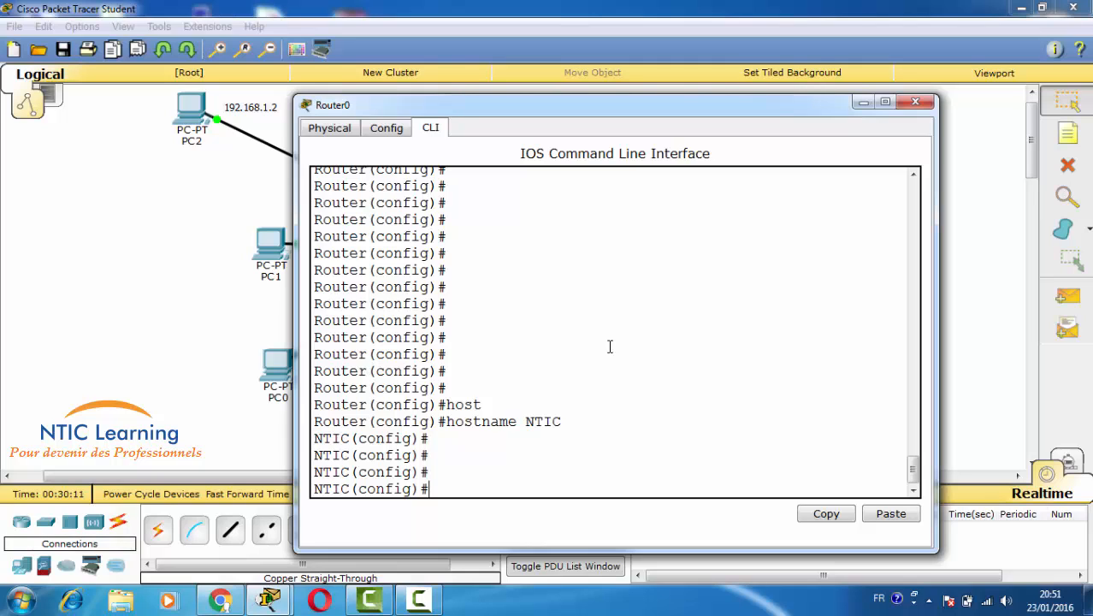
- Assign FastEthernet0/1 the address 10.10.10.1 255.0.0.0
{"action": "type", "text": "intf"}
{"action": "key", "text": "Tab"}
{"action": "key", "text": "BackSpace"}
{"action": "key", "text": "Tab"}
{"action": "type", "text": "fas"}
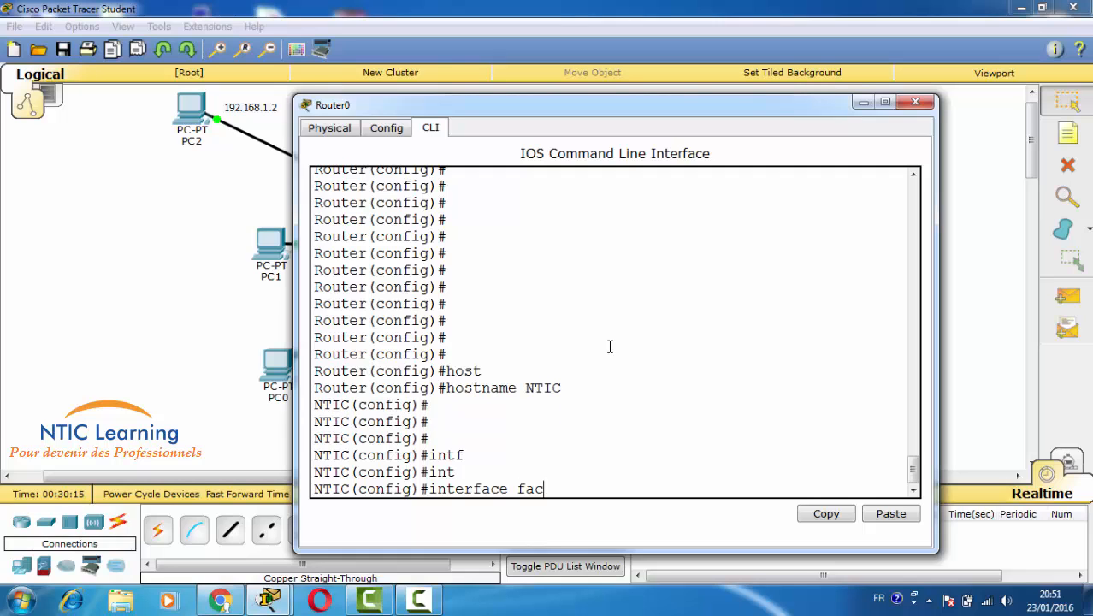
{"action": "key", "text": "Tab"}
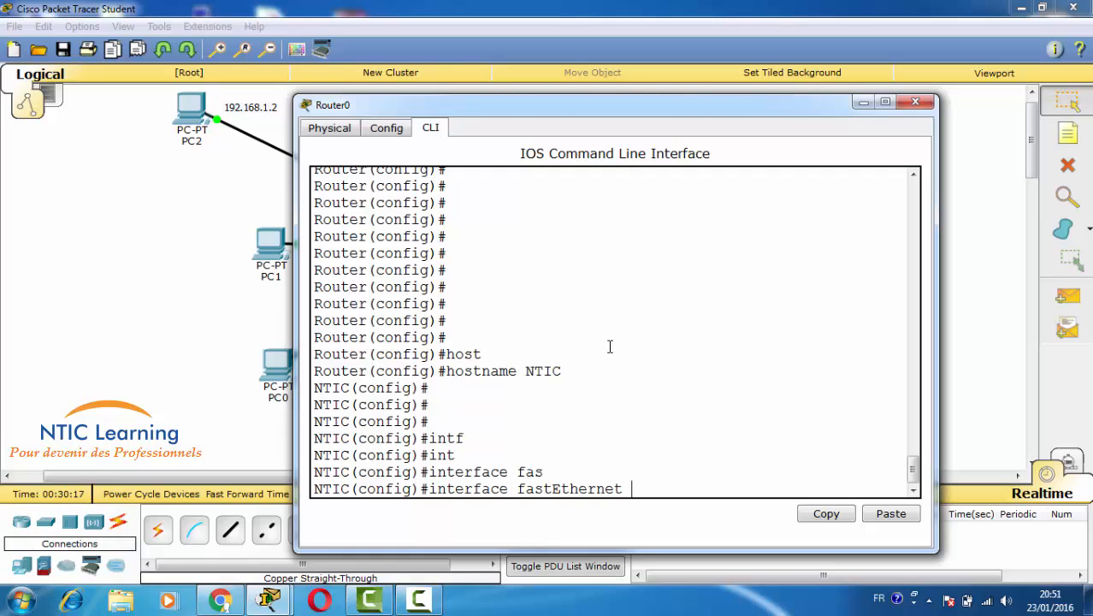
{"action": "type", "text": "0/1"}
{"action": "key", "text": "Return"}
{"action": "key", "text": "Return"}
{"action": "key", "text": "Return"}
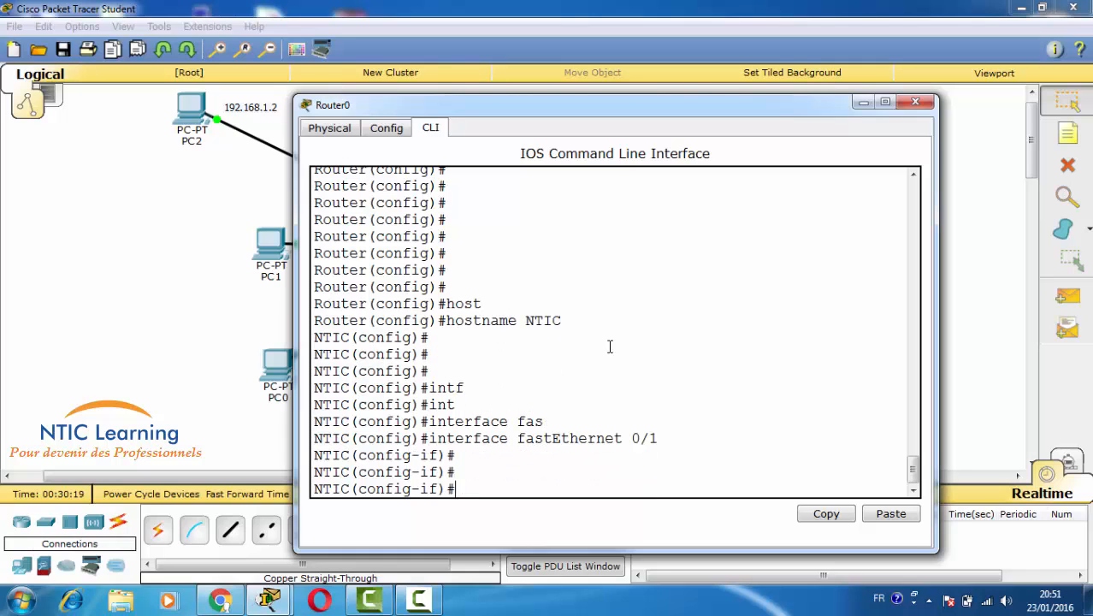
{"action": "type", "text": "ip add 10.10.10."}
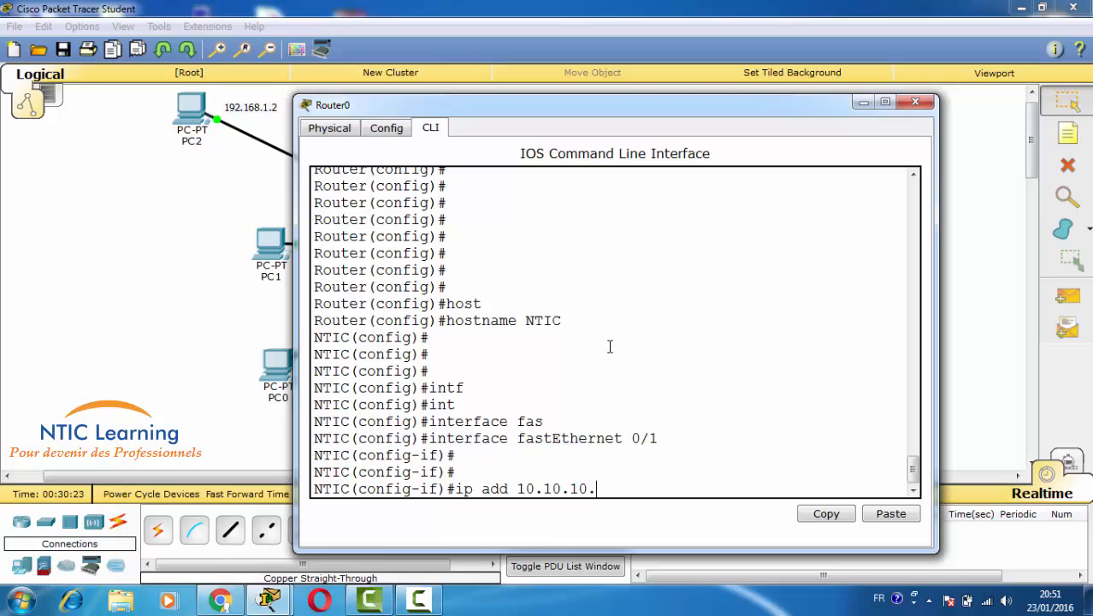
{"action": "type", "text": "1 255.0.0.0"}
{"action": "key", "text": "Return"}
{"action": "key", "text": "Return"}
{"action": "key", "text": "Return"}
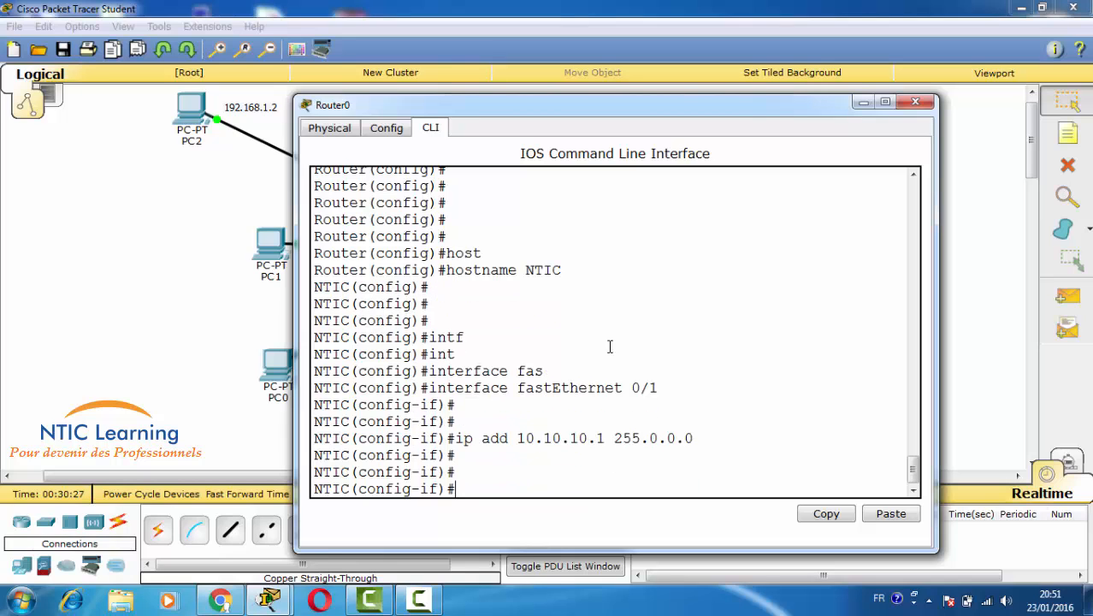
- Bring FastEthernet0/1 up with 'no sh', exit, and save with 'do wr'
{"action": "type", "text": "no sh"}
{"action": "key", "text": "Return"}
{"action": "key", "text": "Return"}
{"action": "key", "text": "Return"}
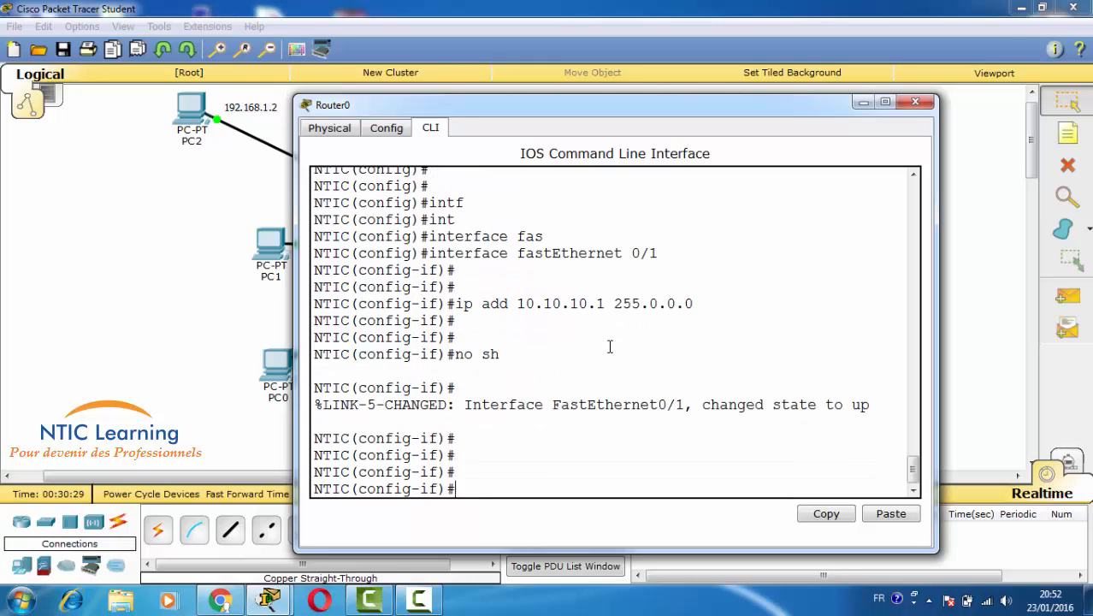
{"action": "type", "text": "exit"}
{"action": "key", "text": "Return"}
{"action": "type", "text": "do wr"}
{"action": "key", "text": "Return"}
{"action": "key", "text": "Return"}
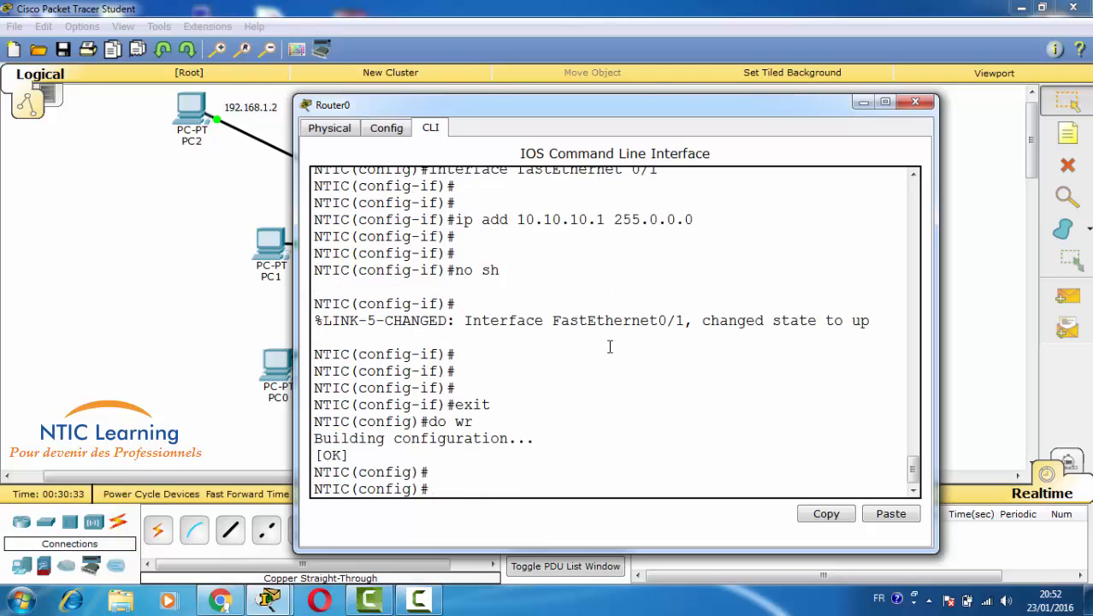
{"action": "key", "text": "Return"}
{"action": "key", "text": "Return"}
{"action": "key", "text": "Return"}
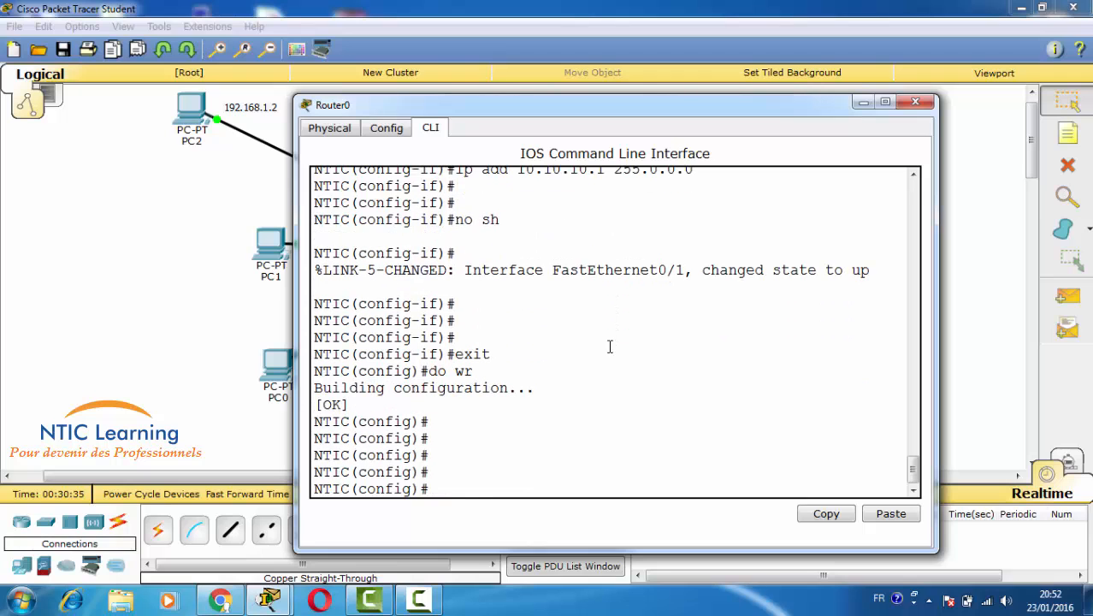
- Run do sh run and confirm hostname NTIC and FastEthernet0/1 at 10.10.10.1 255.0.0.0
{"action": "type", "text": "do sh run"}
{"action": "key", "text": "Return"}
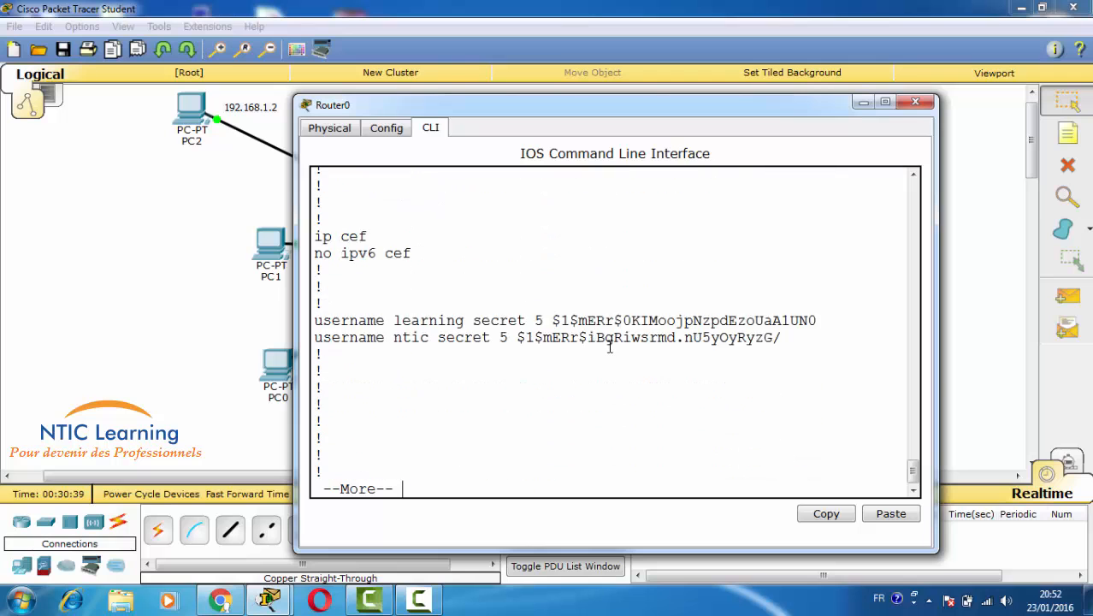
{"action": "key", "text": "Return"}
{"action": "key", "text": "Return"}
{"action": "key", "text": "Return"}
{"action": "key", "text": "Return"}
{"action": "key", "text": "Return"}
{"action": "key", "text": "Return"}
{"action": "key", "text": "Return"}
{"action": "key", "text": "Return"}
{"action": "key", "text": "Return"}
{"action": "key", "text": "Return"}
{"action": "key", "text": "Return"}
{"action": "key", "text": "Return"}
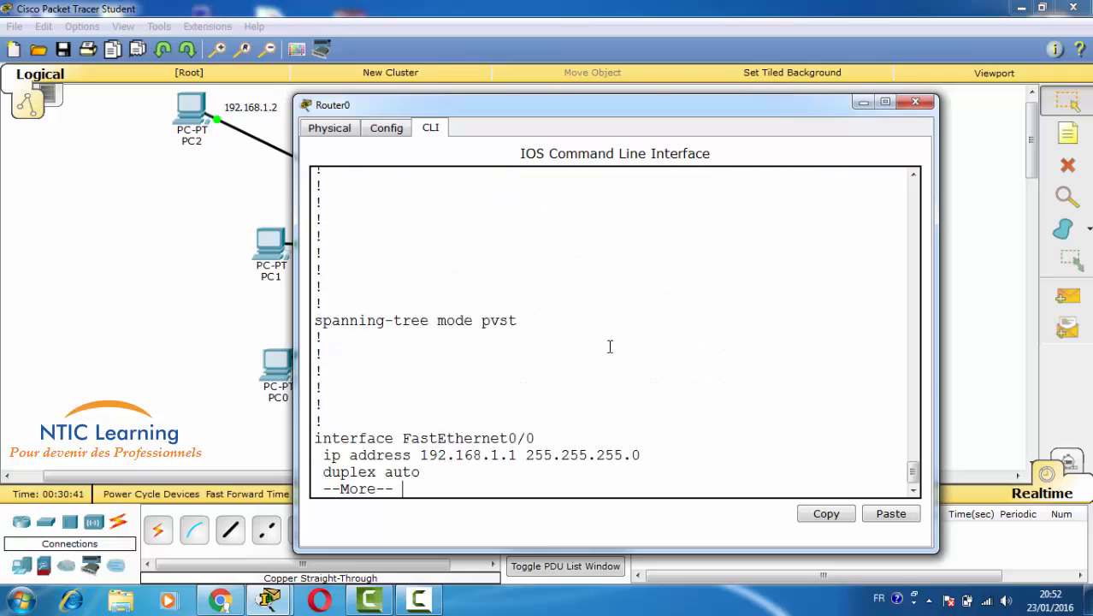
{"action": "key", "text": "Return"}
{"action": "key", "text": "Return"}
{"action": "key", "text": "Return"}
{"action": "key", "text": "Return"}
{"action": "key", "text": "Return"}
{"action": "key", "text": "Return"}
{"action": "key", "text": "Return"}
{"action": "key", "text": "Return"}
{"action": "key", "text": "Return"}
{"action": "key", "text": "Return"}
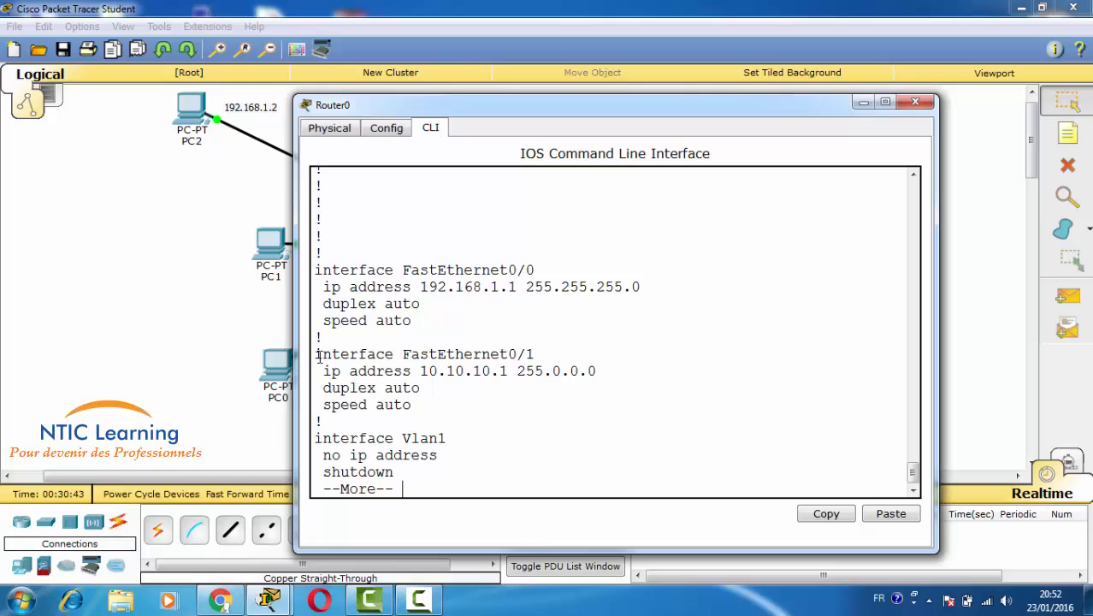
{"action": "left_click_drag", "start_coordinate": [317, 355], "coordinate": [552, 403]}
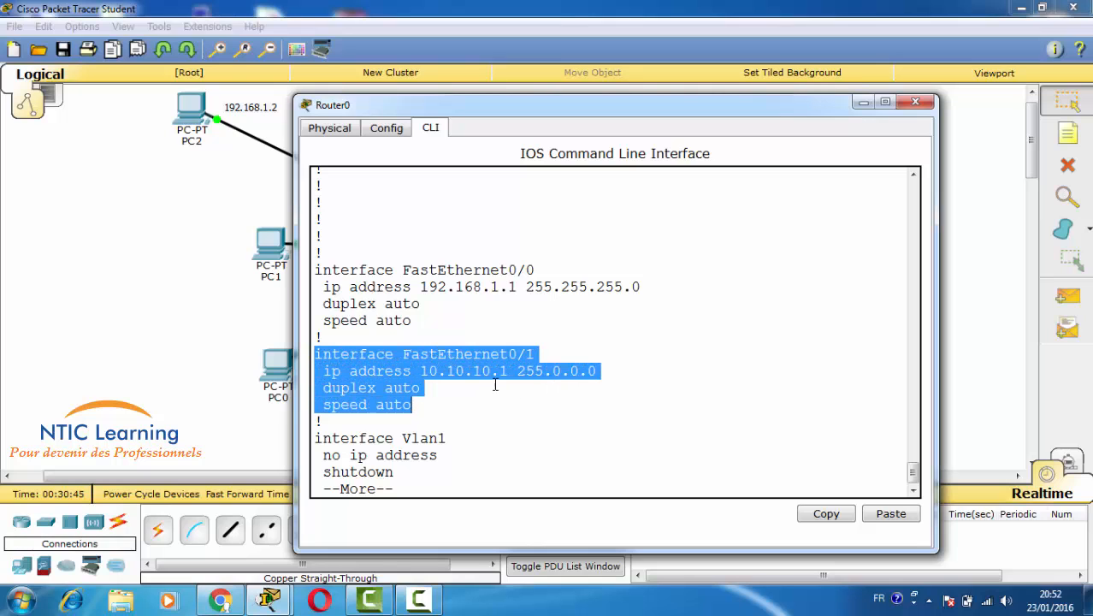
{"action": "left_click_drag", "start_coordinate": [419, 370], "coordinate": [596, 373]}
{"action": "scroll", "coordinate": [541, 383], "scroll_direction": "up", "scroll_amount": 6}
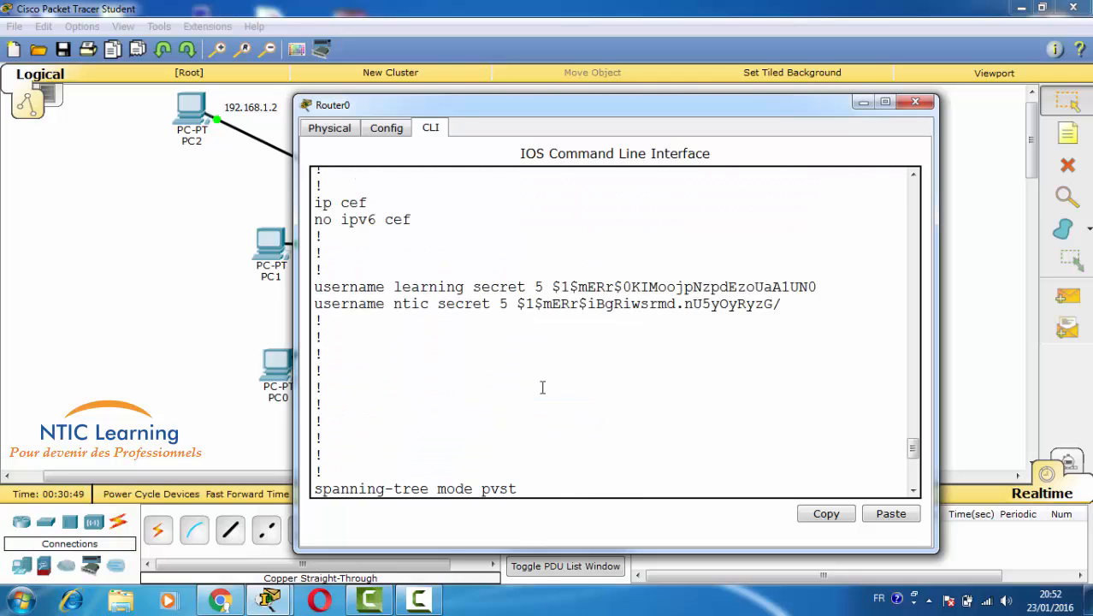
{"action": "scroll", "coordinate": [541, 387], "scroll_direction": "up", "scroll_amount": 5}
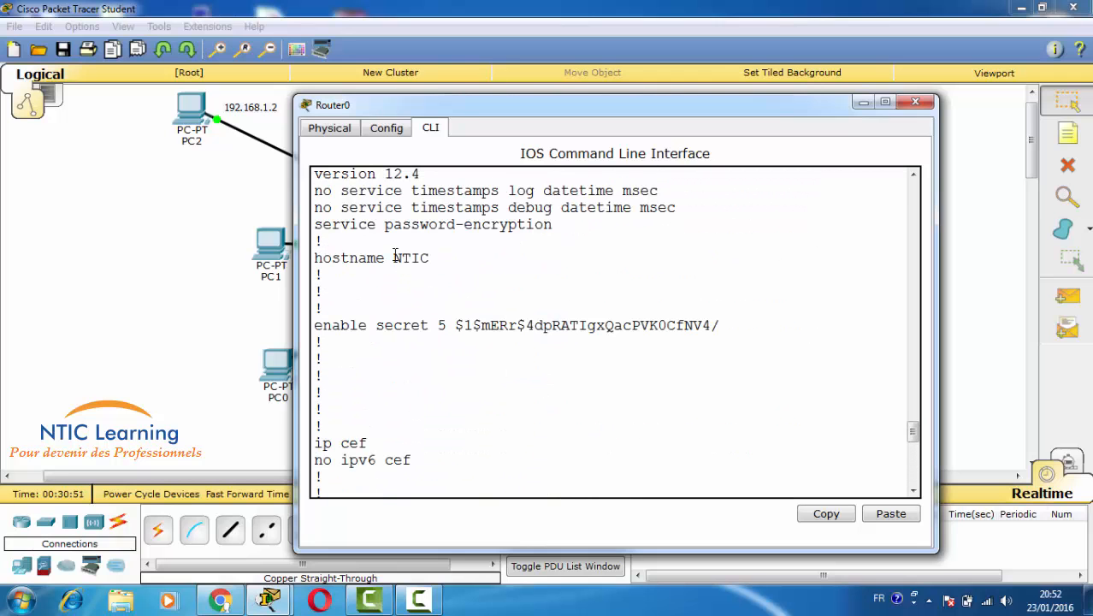
{"action": "left_click_drag", "start_coordinate": [396, 257], "coordinate": [442, 258]}
{"action": "scroll", "coordinate": [483, 339], "scroll_direction": "down", "scroll_amount": 11}
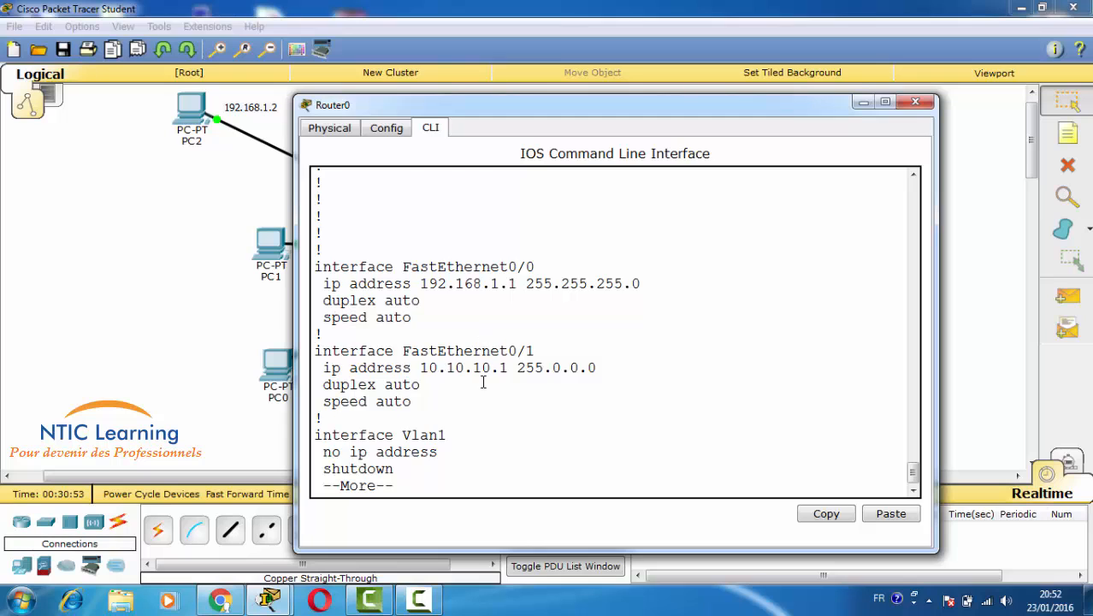
{"action": "key", "text": "Return"}
{"action": "key", "text": "Return"}
{"action": "key", "text": "Return"}
{"action": "key", "text": "Return"}
{"action": "key", "text": "Return"}
{"action": "key", "text": "Return"}
{"action": "key", "text": "Return"}
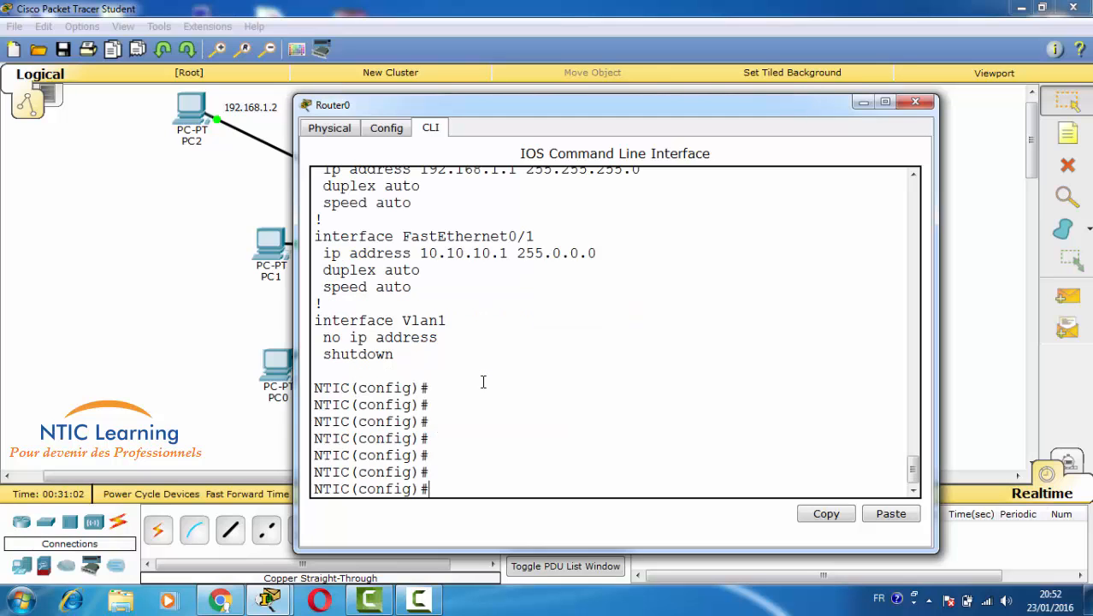
- Exit configuration mode and issue copy running-config with the destination mistyped as tfp
{"action": "type", "text": "exit"}
{"action": "key", "text": "Return"}
{"action": "key", "text": "Return"}
{"action": "key", "text": "Return"}
{"action": "key", "text": "Return"}
{"action": "key", "text": "Return"}
{"action": "key", "text": "Return"}
{"action": "key", "text": "Return"}
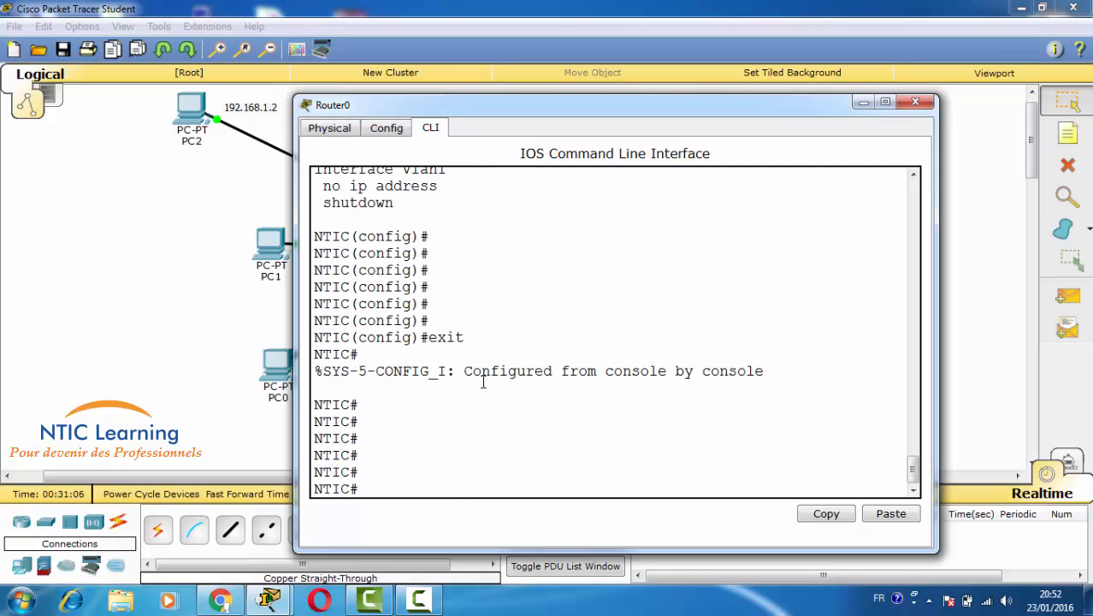
{"action": "type", "text": "copy"}
{"action": "key", "text": "Tab"}
{"action": "type", "text": "r"}
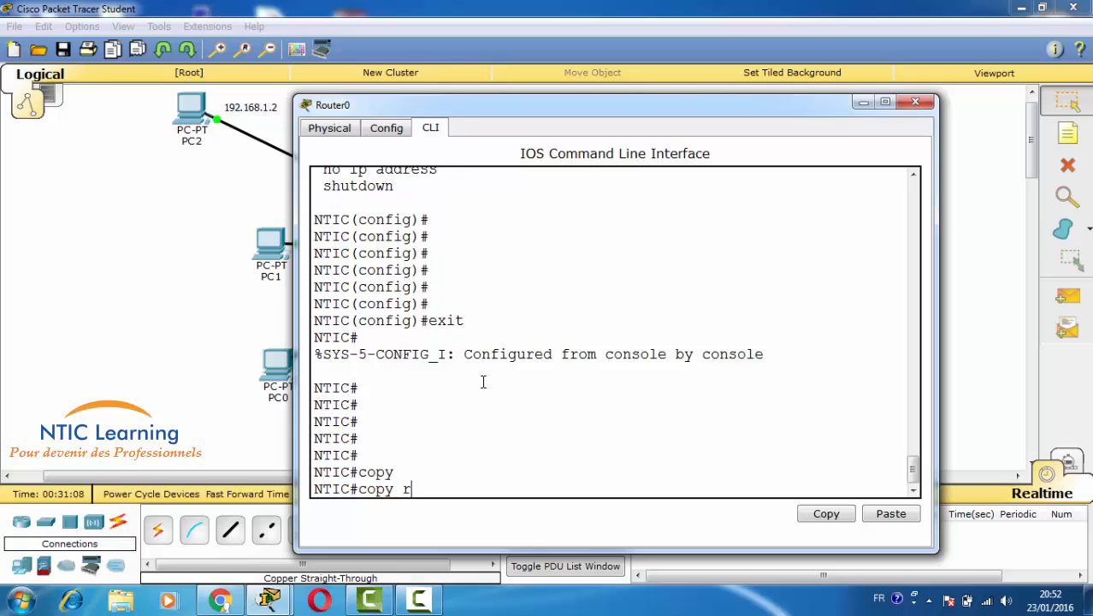
{"action": "type", "text": "un"}
{"action": "key", "text": "Tab"}
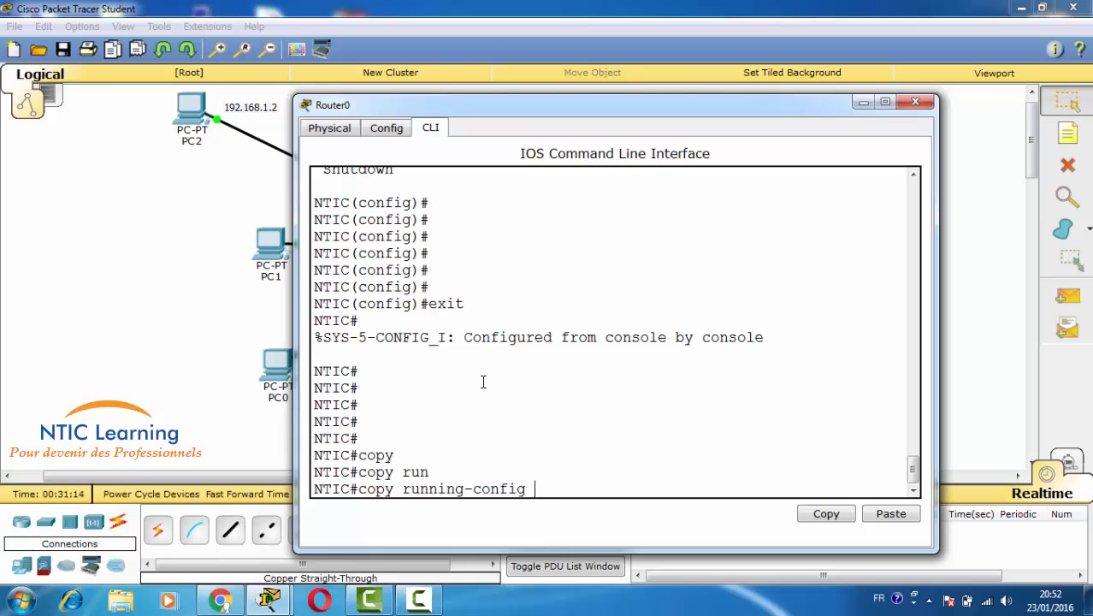
{"action": "type", "text": "tfp"}
{"action": "key", "text": "Tab"}
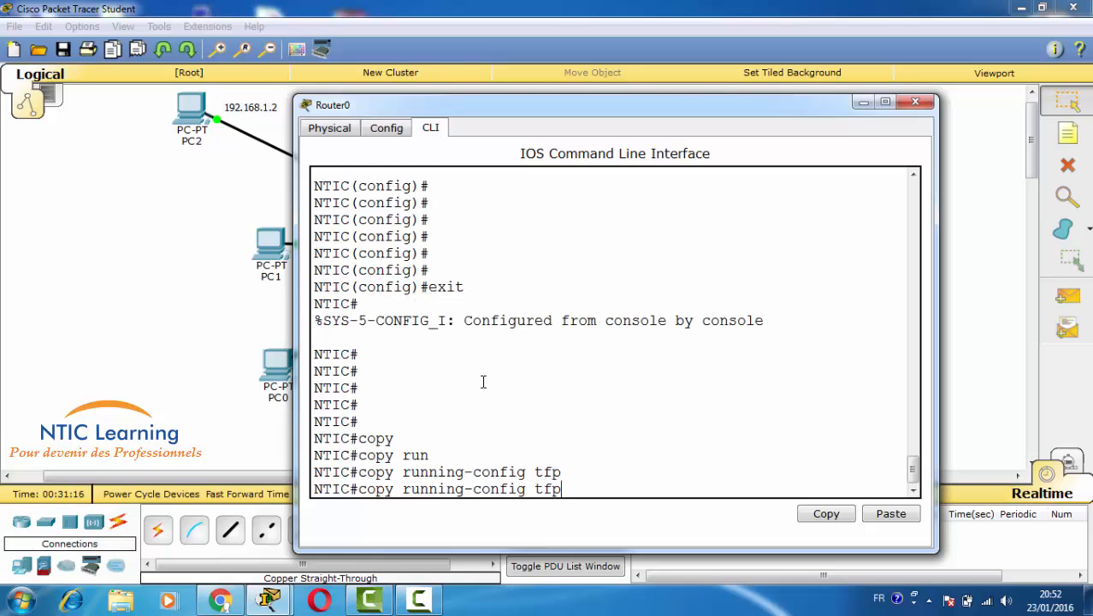
{"action": "key", "text": "Return"}
- Correct the destination to tftp:, run the copy, and begin the host address 192.168
{"action": "key", "text": "Up"}
{"action": "key", "text": "BackSpace"}
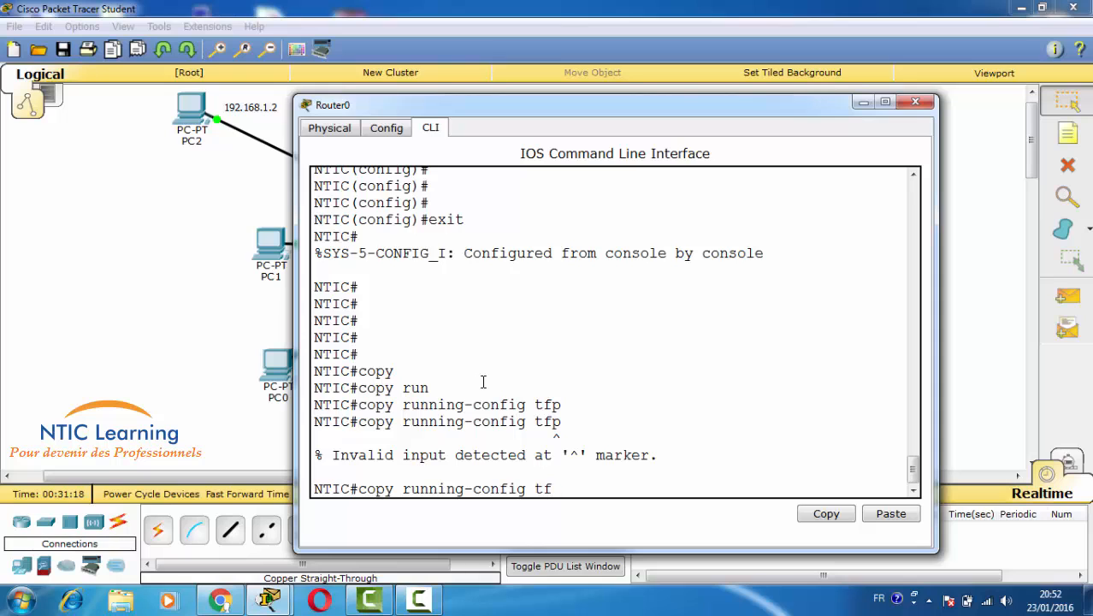
{"action": "type", "text": "tp"}
{"action": "key", "text": "Tab"}
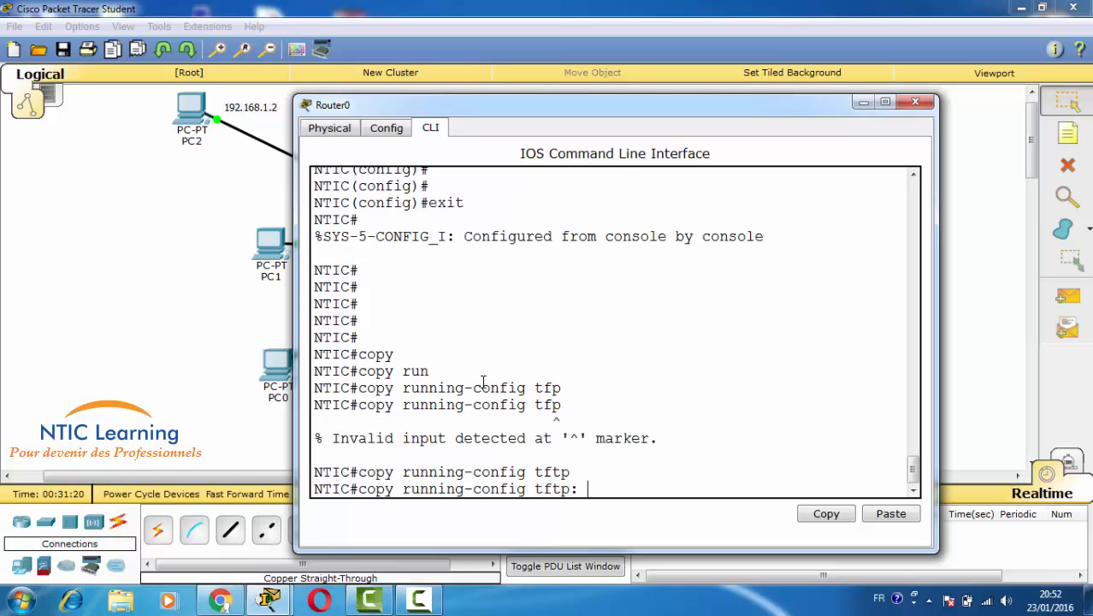
{"action": "key", "text": "Return"}
{"action": "type", "text": "192.168."}
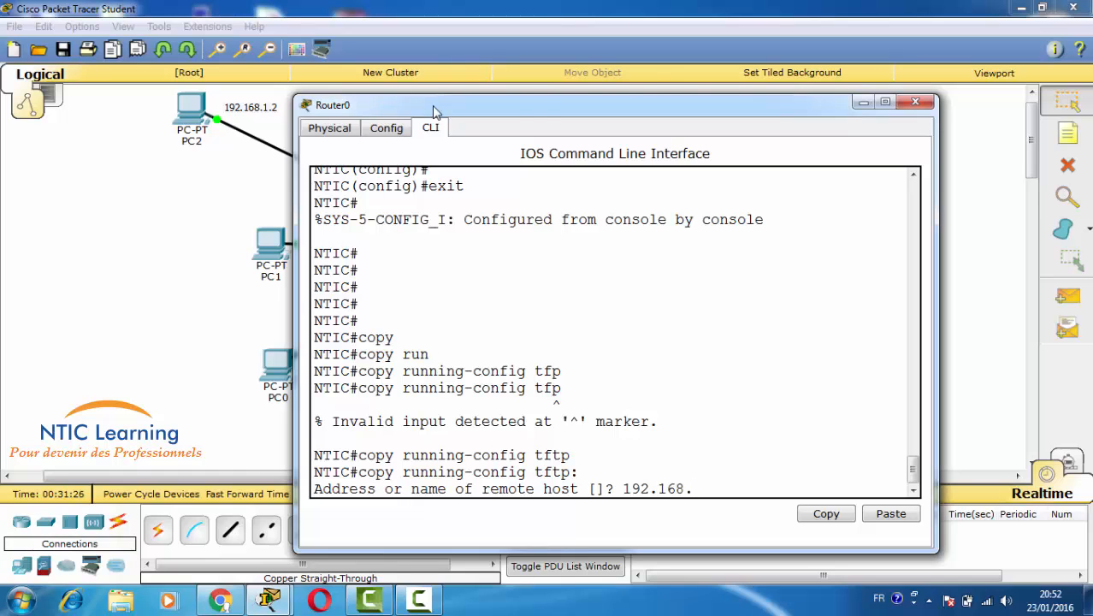
- Read Server0's address, finish the host as 192.168.1.10, and name the backup ntic (779 bytes)
{"action": "left_click_drag", "start_coordinate": [433, 111], "coordinate": [669, 90]}
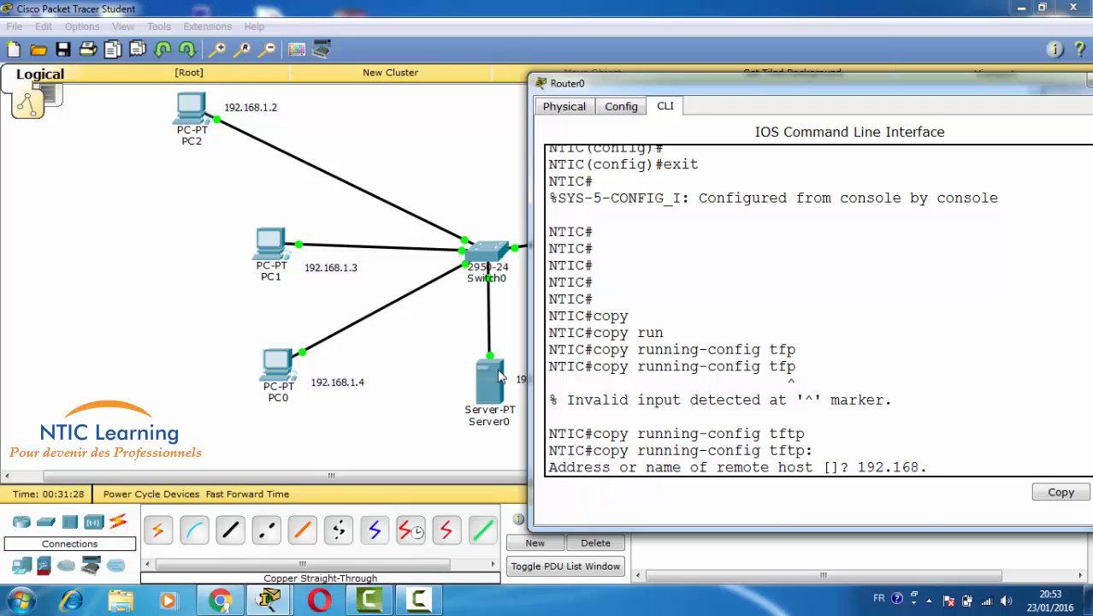
{"action": "mouse_move", "coordinate": [500, 376]}
{"action": "left_mouse_down"}
{"action": "mouse_move", "coordinate": [467, 383]}
{"action": "mouse_move", "coordinate": [496, 383]}
{"action": "left_mouse_up"}
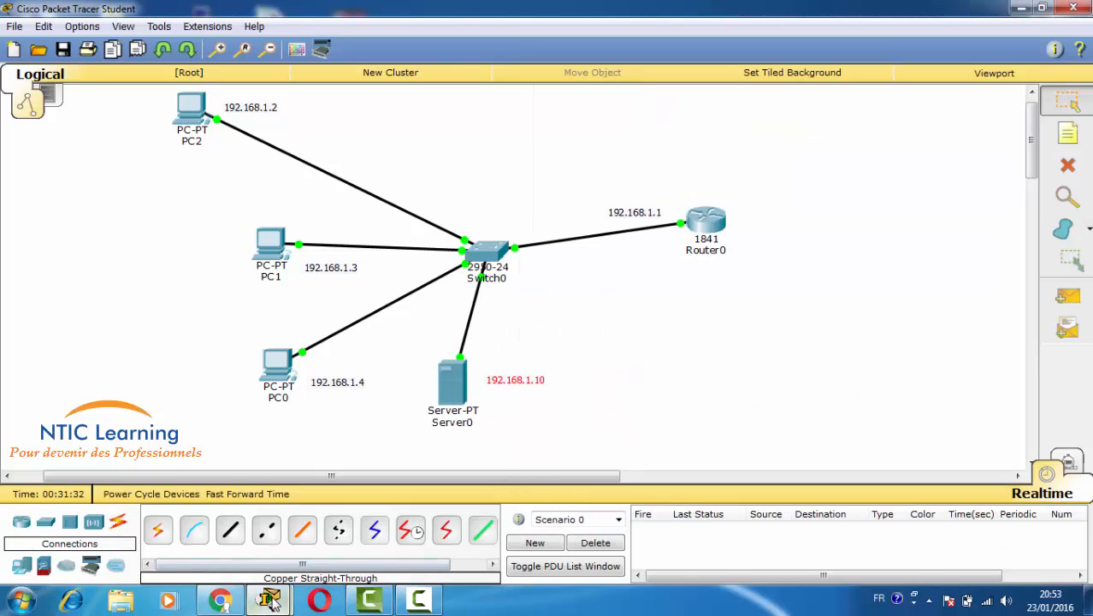
{"action": "mouse_move", "coordinate": [270, 601]}
{"action": "left_click", "coordinate": [351, 513]}
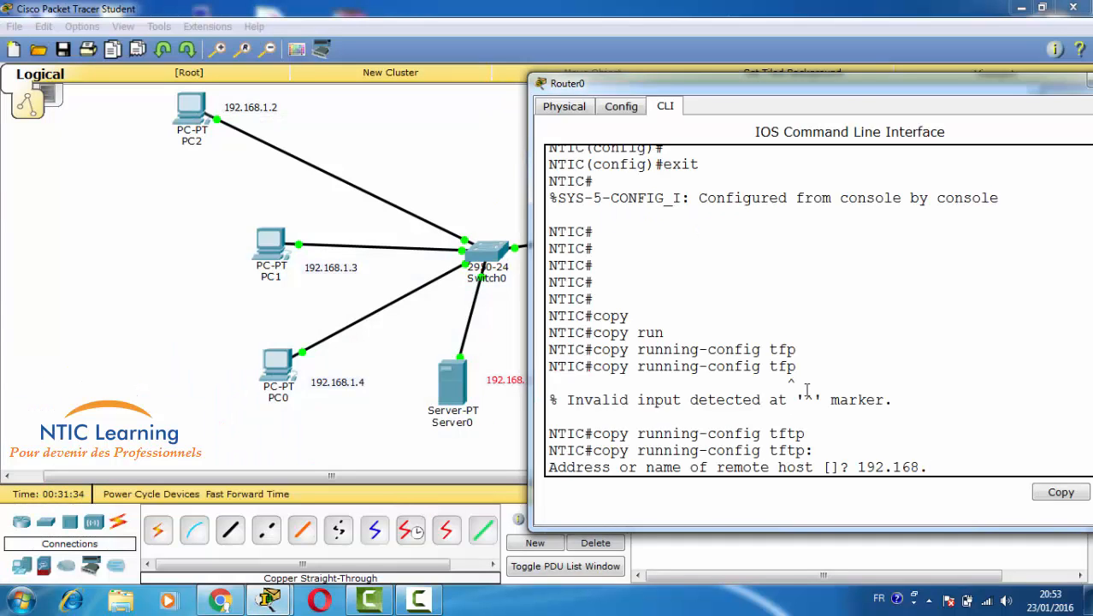
{"action": "type", "text": ".10"}
{"action": "key", "text": "Return"}
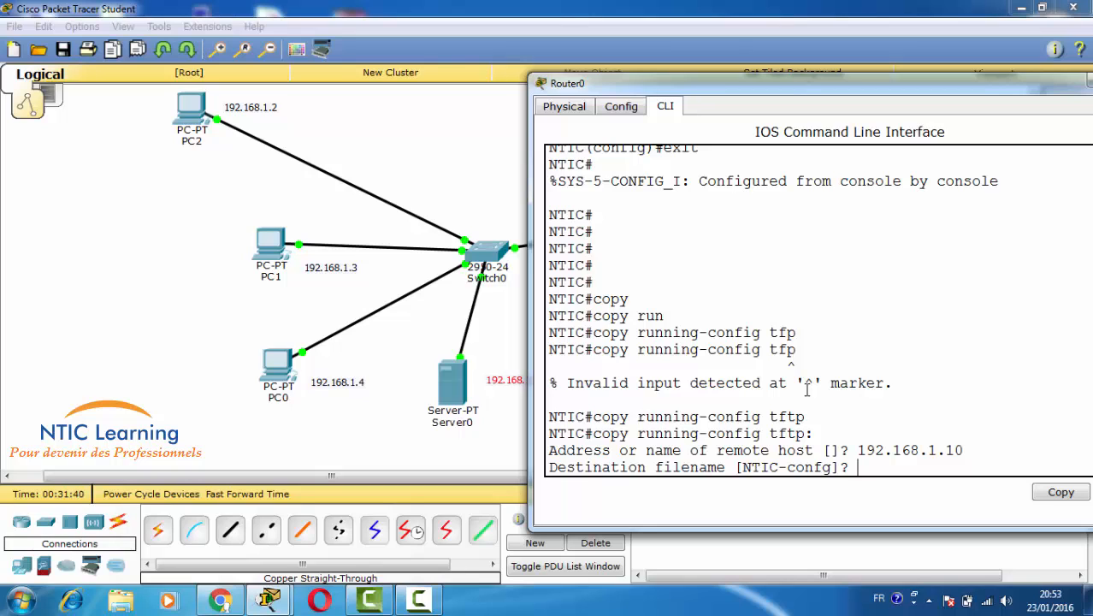
{"action": "type", "text": "ntic"}
{"action": "key", "text": "Return"}
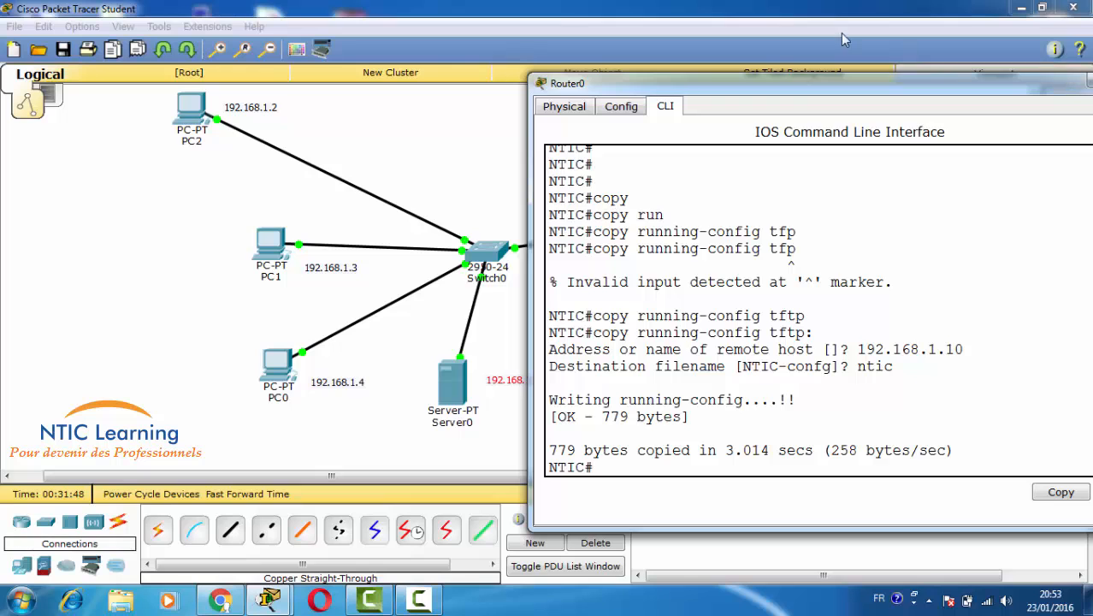
{"action": "left_click_drag", "start_coordinate": [556, 417], "coordinate": [684, 419]}
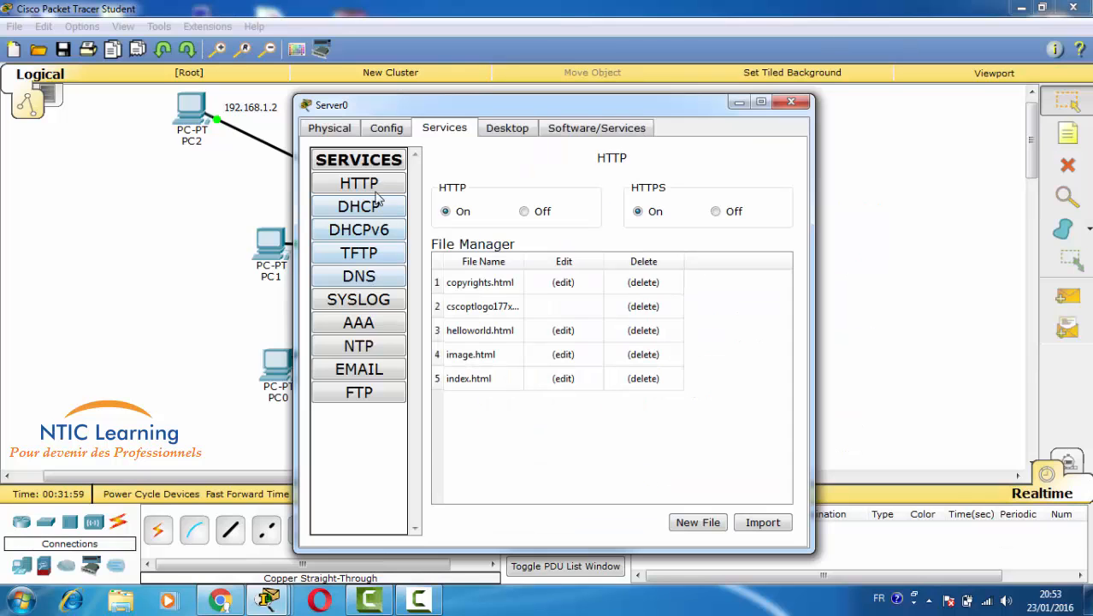
{"action": "left_click", "coordinate": [354, 259]}
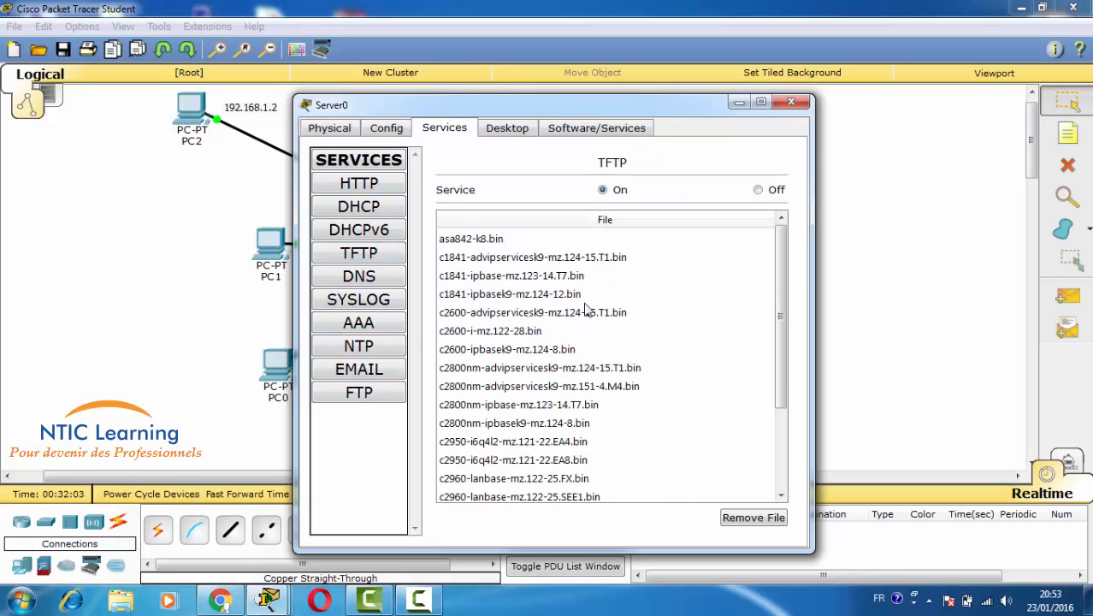
{"action": "scroll", "coordinate": [586, 310], "scroll_direction": "down", "scroll_amount": 2}
{"action": "left_click", "coordinate": [455, 460]}
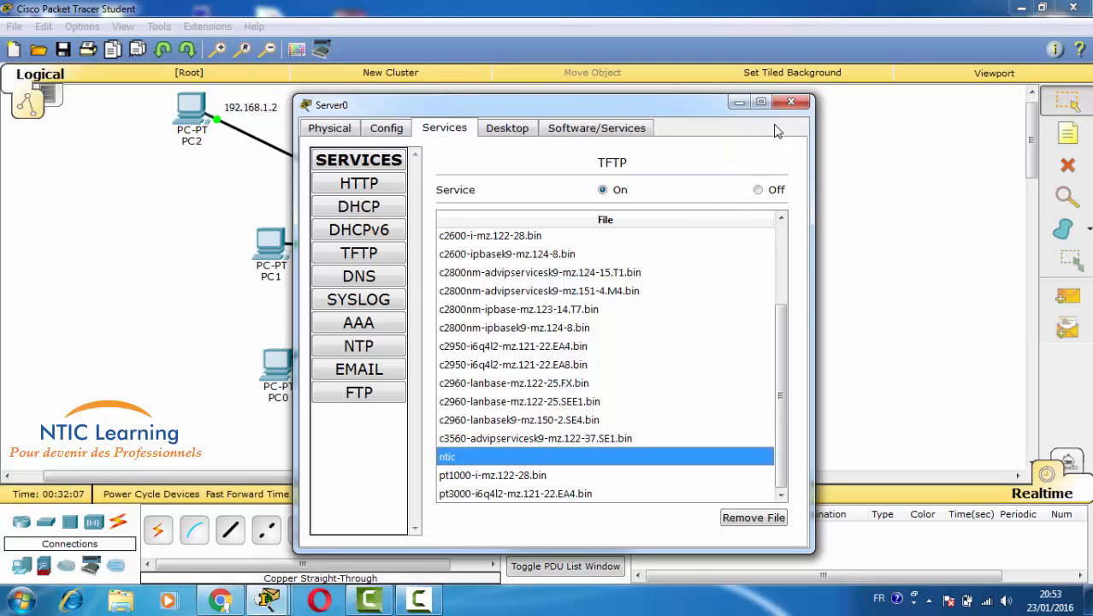
{"action": "left_click", "coordinate": [791, 102]}
{"action": "left_click", "coordinate": [706, 225]}
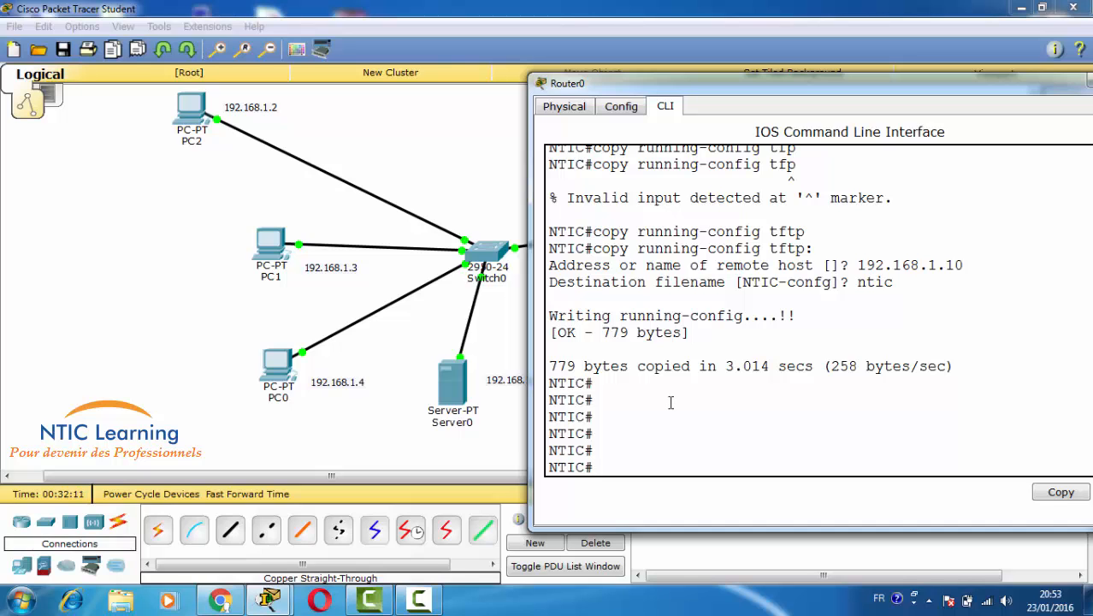
- Enter global configuration and rename the router to monRouteur
{"action": "key", "text": "Return"}
{"action": "key", "text": "Return"}
{"action": "type", "text": "conf t"}
{"action": "key", "text": "Return"}
{"action": "key", "text": "Return"}
{"action": "key", "text": "Return"}
{"action": "key", "text": "Return"}
{"action": "key", "text": "Return"}
{"action": "key", "text": "Return"}
{"action": "key", "text": "Return"}
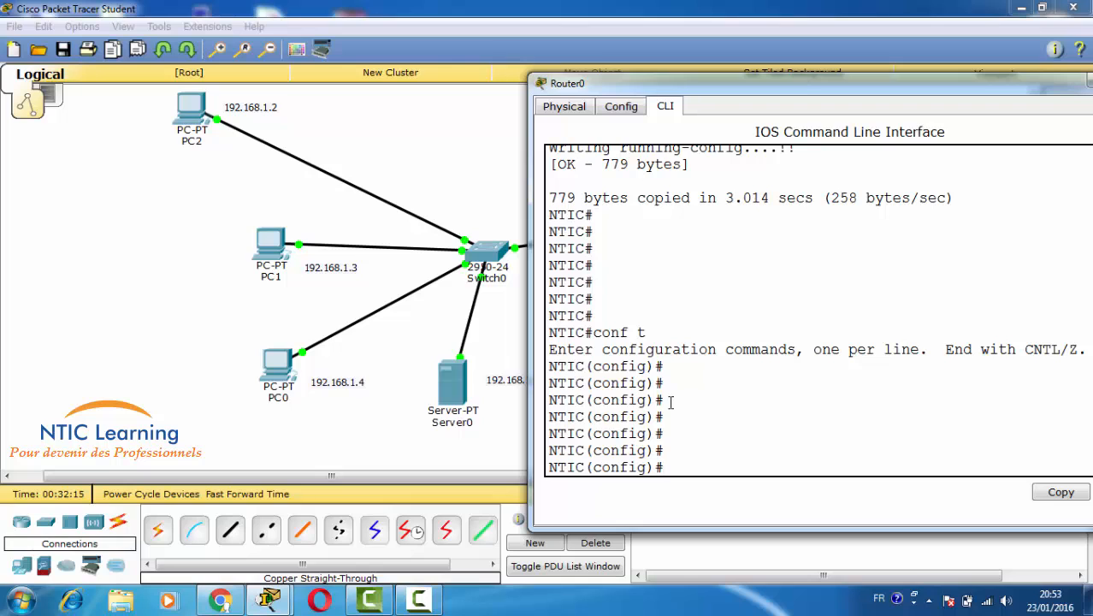
{"action": "type", "text": "host"}
{"action": "key", "text": "Tab"}
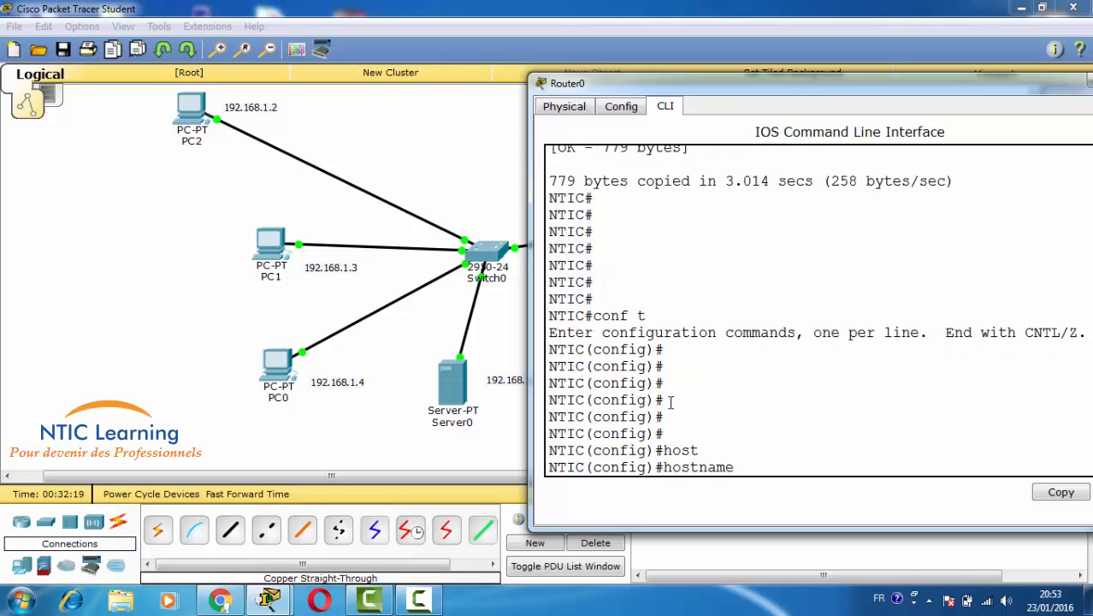
{"action": "type", "text": "monRouteur"}
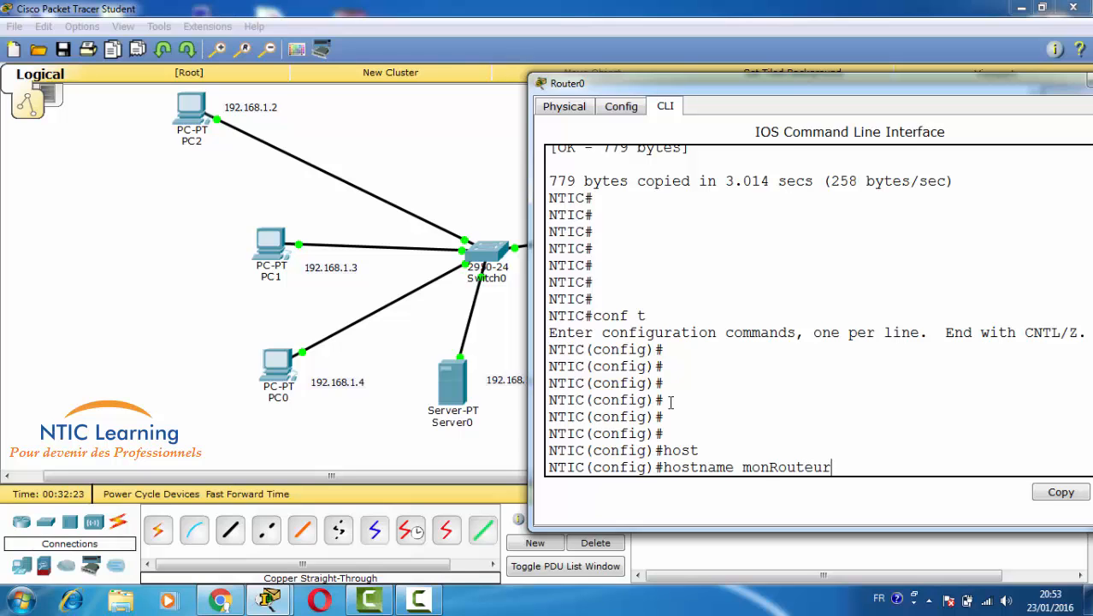
{"action": "key", "text": "Return"}
{"action": "key", "text": "Return"}
{"action": "key", "text": "Return"}
{"action": "key", "text": "Return"}
{"action": "key", "text": "Return"}
{"action": "key", "text": "Return"}
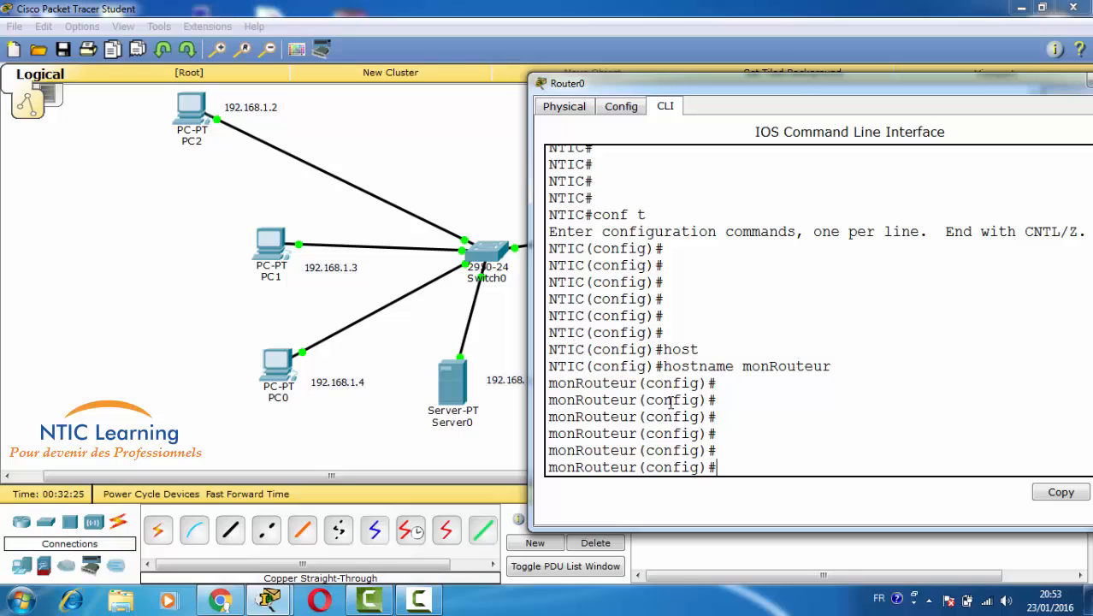
- Remove FastEthernet0/1's IP address and shut the interface down
{"action": "type", "text": "inter"}
{"action": "key", "text": "Tab"}
{"action": "type", "text": "fa 0/1"}
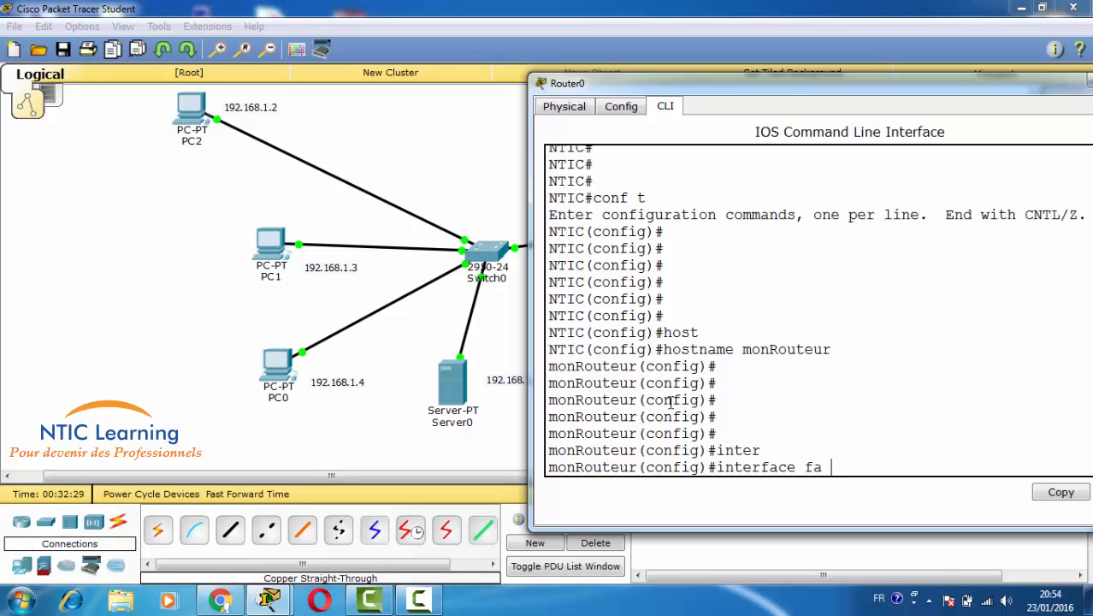
{"action": "key", "text": "Return"}
{"action": "key", "text": "Return"}
{"action": "key", "text": "Return"}
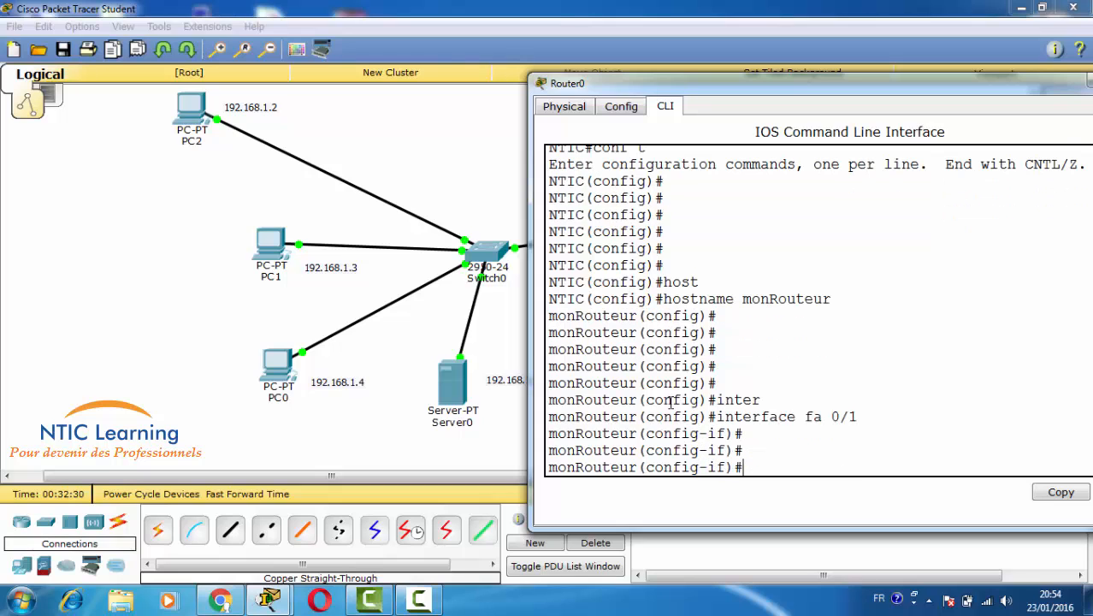
{"action": "type", "text": "no ip add"}
{"action": "key", "text": "Tab"}
{"action": "key", "text": "Return"}
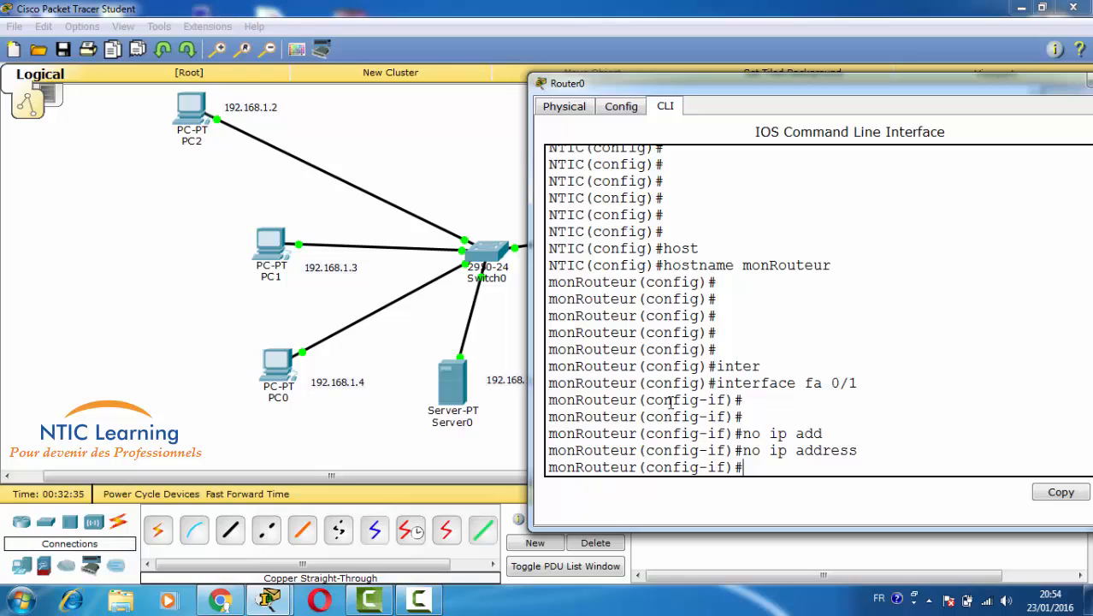
{"action": "type", "text": "sh"}
{"action": "key", "text": "Tab"}
{"action": "key", "text": "Return"}
{"action": "key", "text": "Return"}
{"action": "key", "text": "Return"}
{"action": "key", "text": "Return"}
{"action": "key", "text": "Return"}
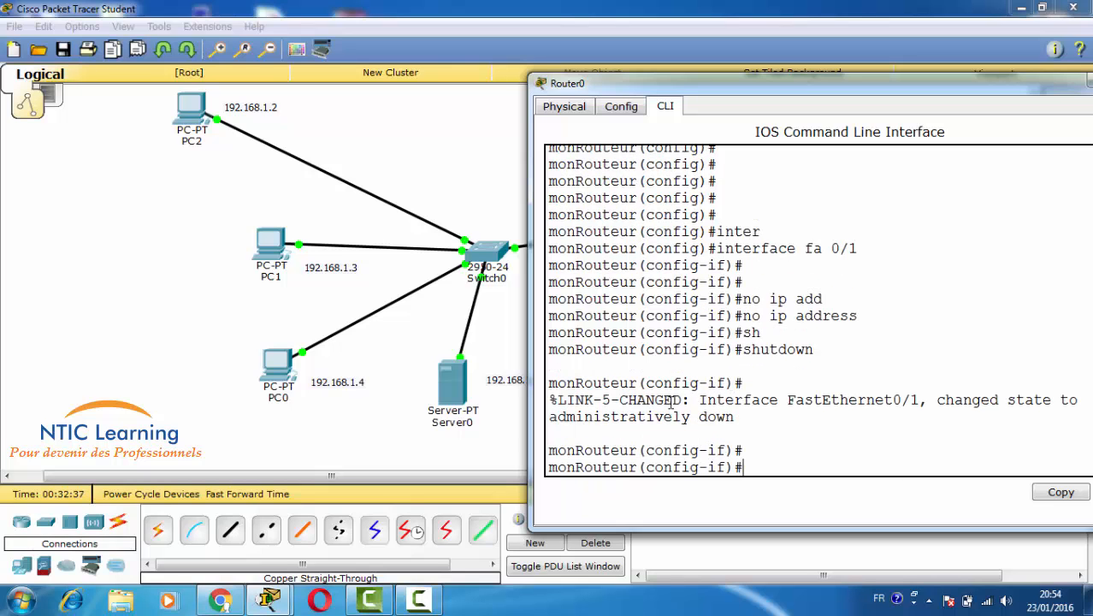
{"action": "type", "text": "exit"}
{"action": "key", "text": "Return"}
{"action": "key", "text": "Return"}
{"action": "key", "text": "Return"}
{"action": "key", "text": "Return"}
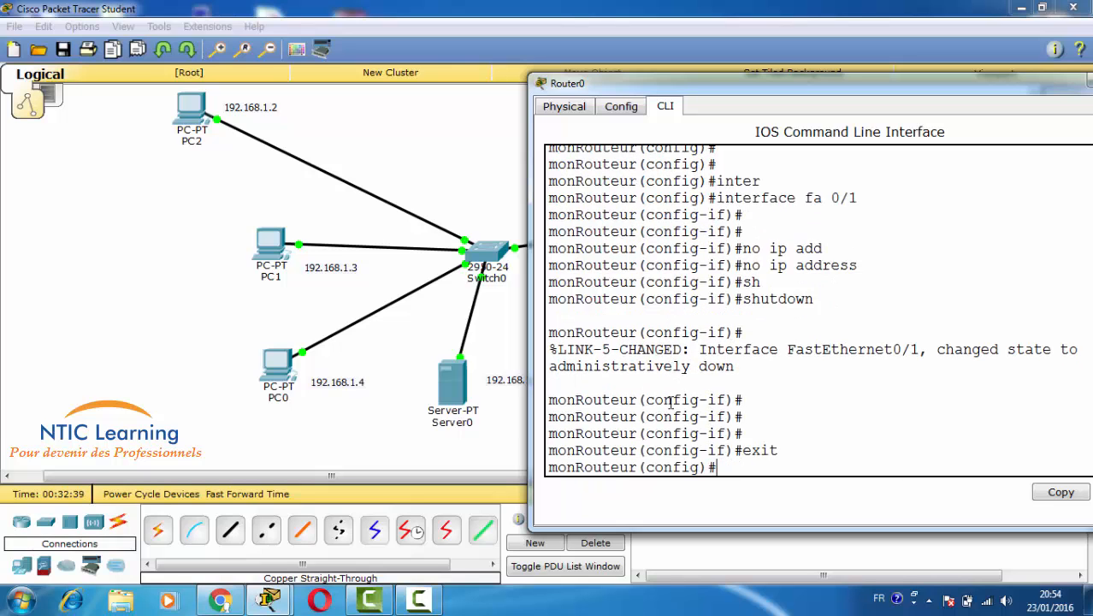
{"action": "key", "text": "Return"}
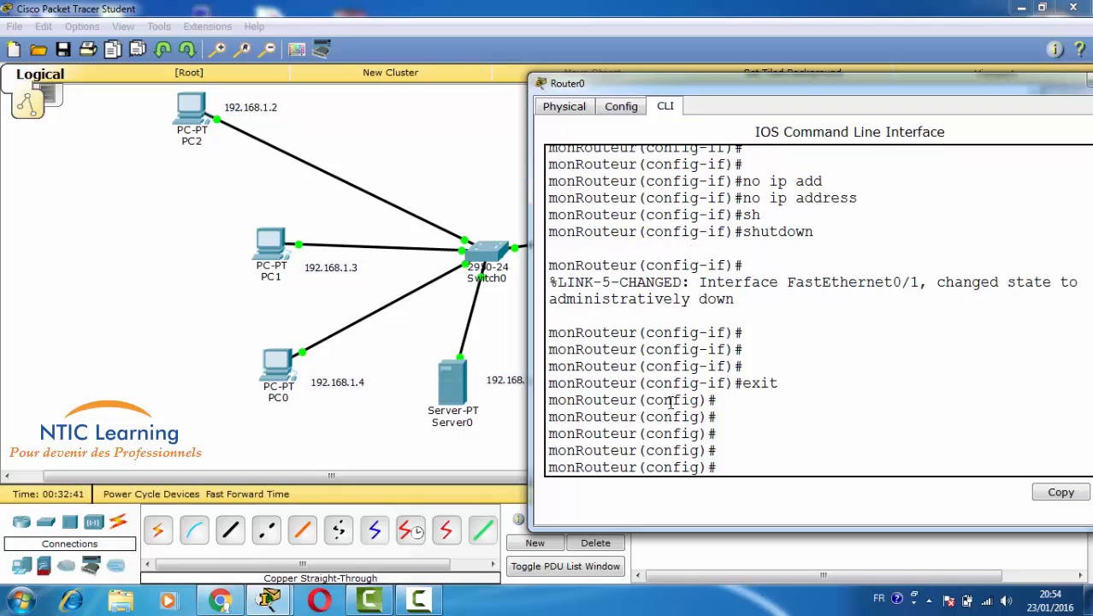
- Delete the local user account and save the configuration with do wr
{"action": "type", "text": "u"}
{"action": "key", "text": "BackSpace"}
{"action": "type", "text": "no user"}
{"action": "key", "text": "Tab"}
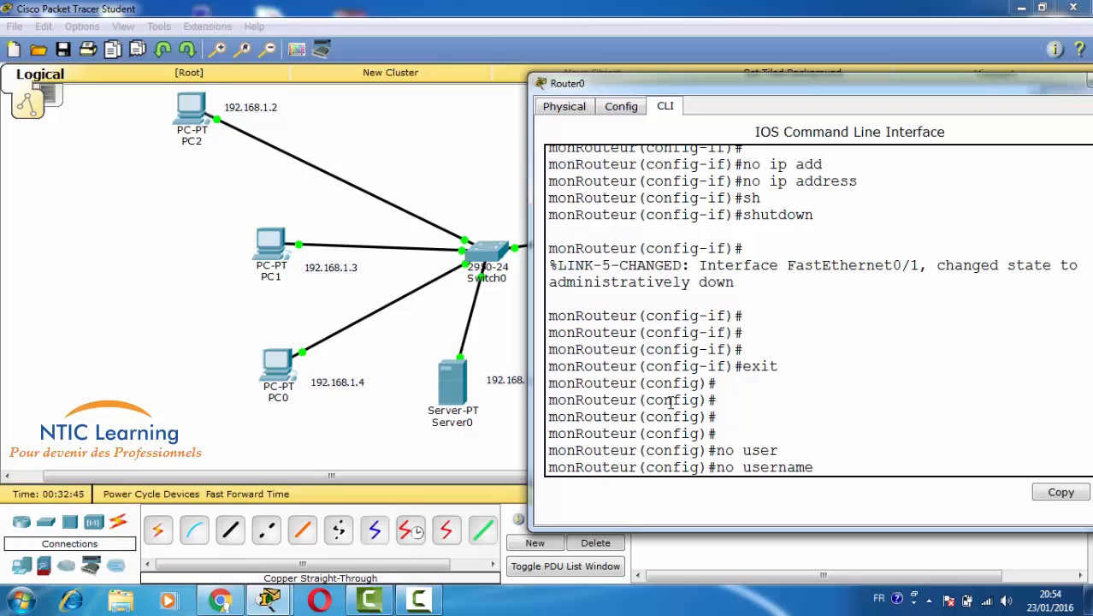
{"action": "type", "text": "learni"}
{"action": "type", "text": "n"}
{"action": "key", "text": "Tab"}
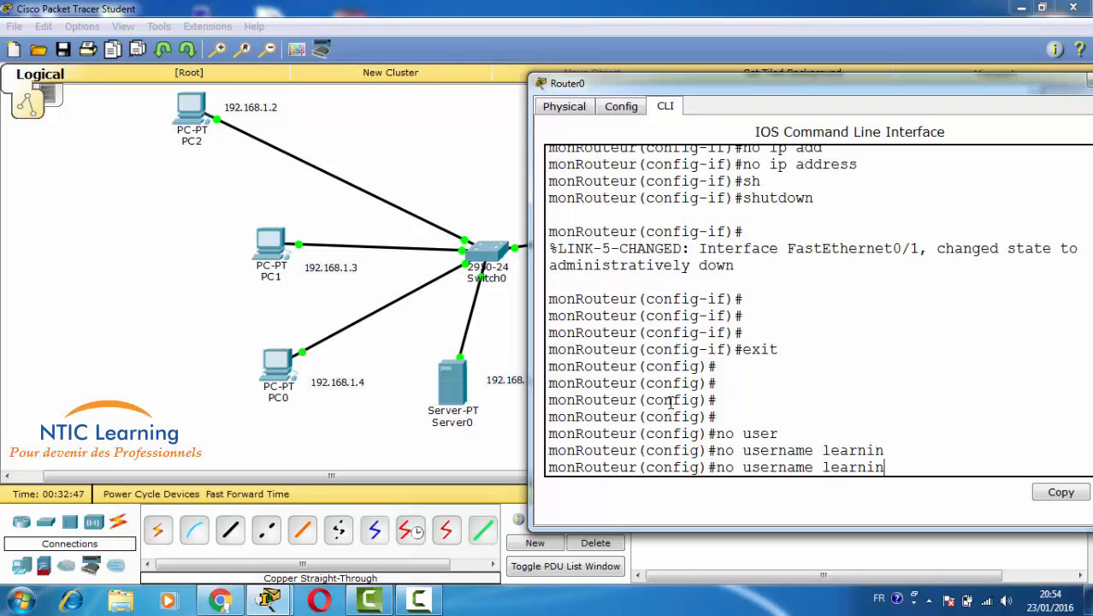
{"action": "type", "text": "g"}
{"action": "key", "text": "Return"}
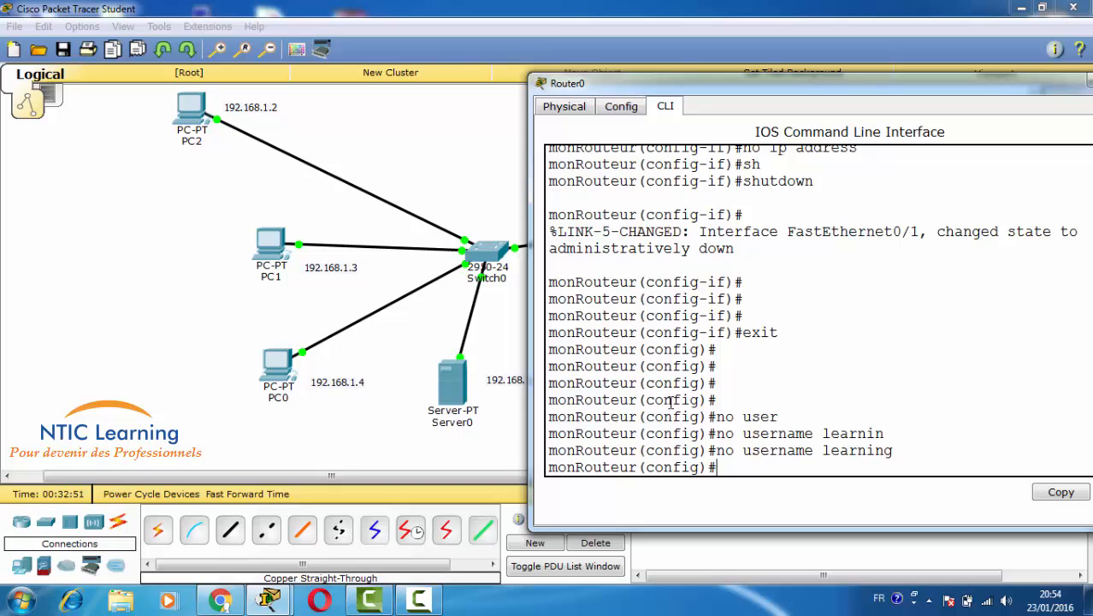
{"action": "key", "text": "Return"}
{"action": "key", "text": "Return"}
{"action": "key", "text": "Return"}
{"action": "type", "text": "do"}
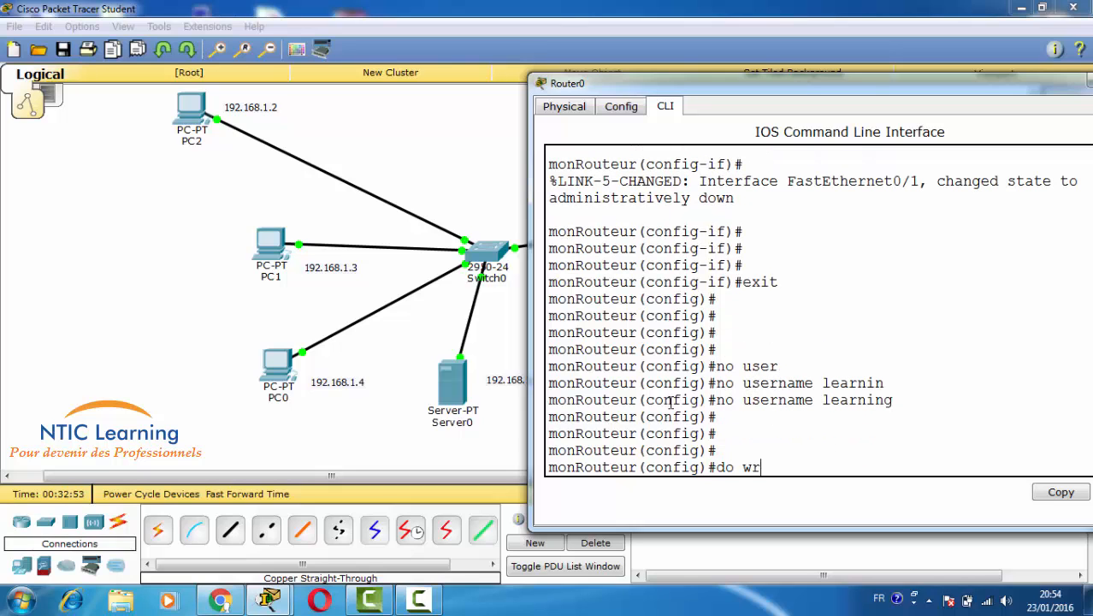
{"action": "type", "text": " wr"}
{"action": "key", "text": "Return"}
{"action": "key", "text": "Return"}
{"action": "key", "text": "Return"}
{"action": "key", "text": "Return"}
{"action": "key", "text": "Return"}
{"action": "key", "text": "Return"}
{"action": "key", "text": "Return"}
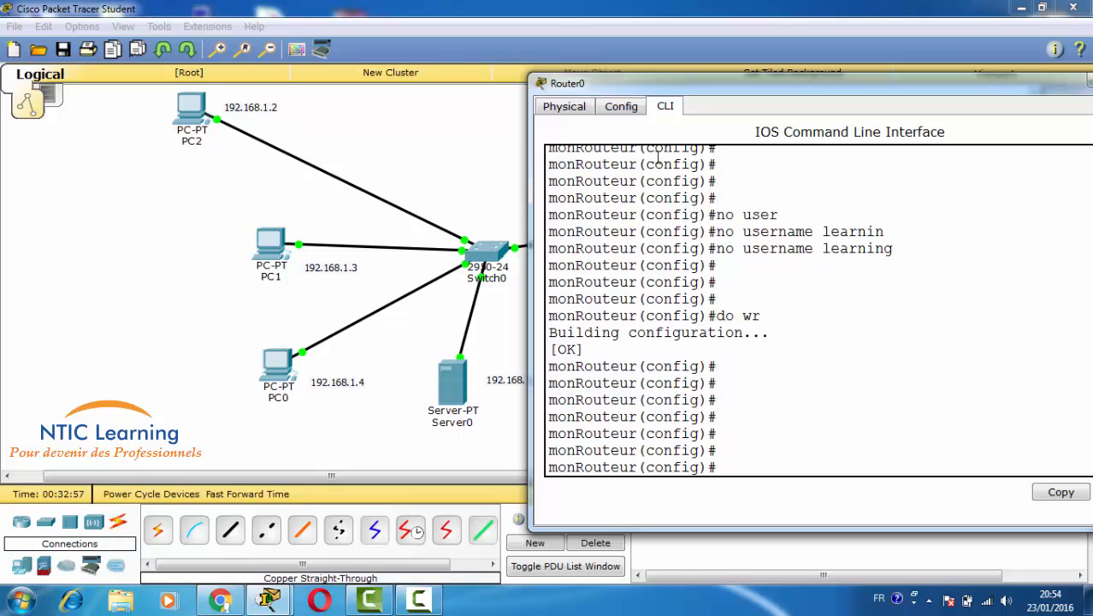
- Power-cycle Router0 from its Physical view and log back into privileged mode
{"action": "left_click", "coordinate": [577, 110]}
{"action": "left_click", "coordinate": [981, 191]}
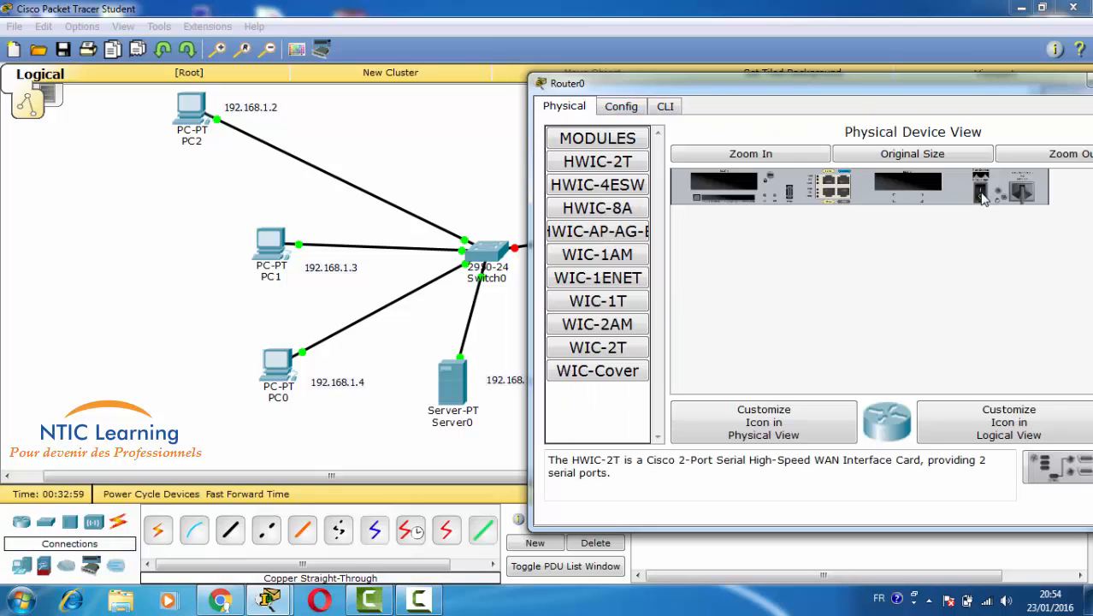
{"action": "left_click", "coordinate": [672, 108]}
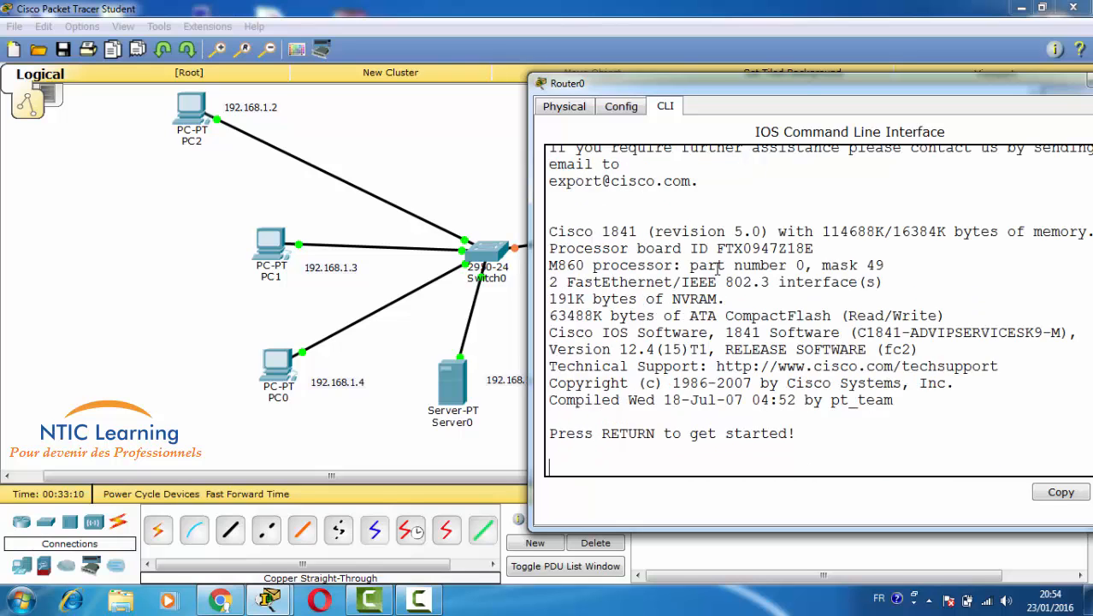
{"action": "key", "text": "Return"}
{"action": "key", "text": "Return"}
{"action": "key", "text": "Return"}
{"action": "key", "text": "Return"}
{"action": "key", "text": "Return"}
{"action": "key", "text": "Return"}
{"action": "key", "text": "Return"}
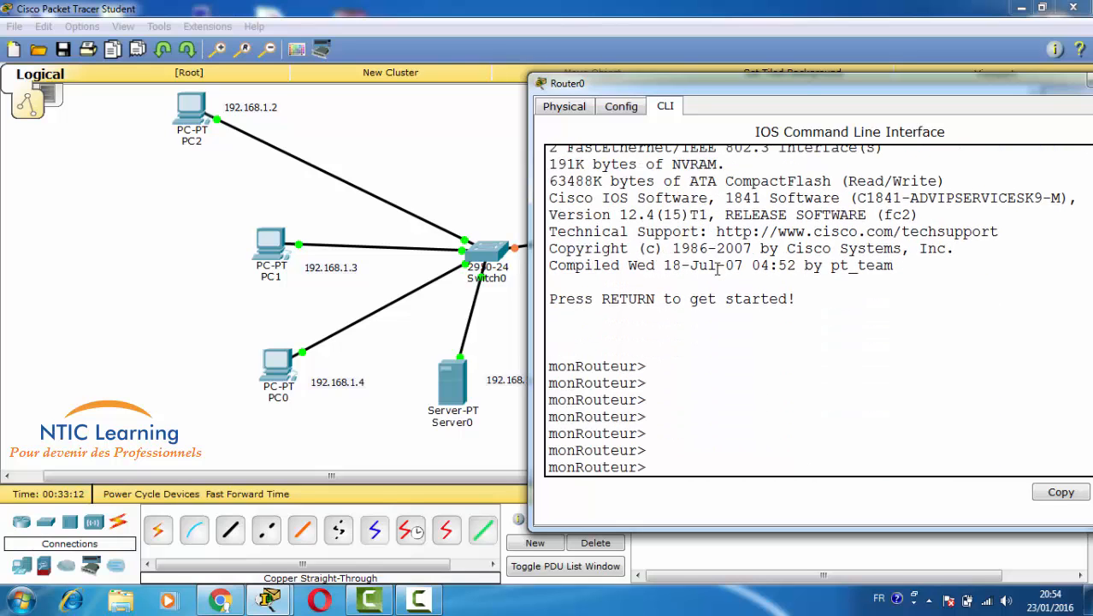
{"action": "type", "text": "en"}
{"action": "key", "text": "Return"}
{"action": "key", "text": "Return"}
{"action": "key", "text": "Return"}
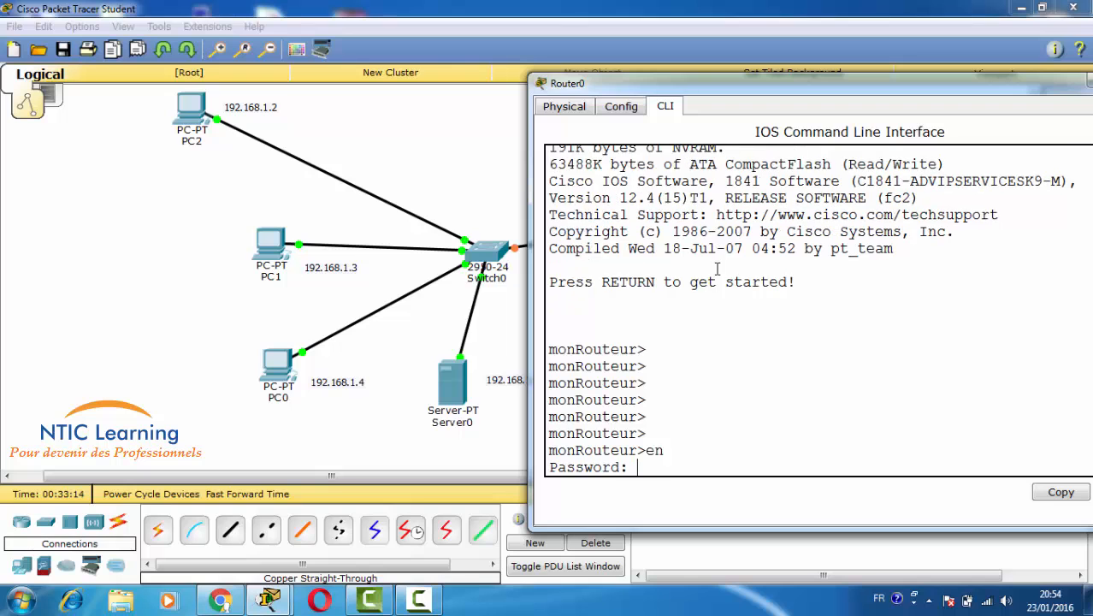
{"action": "key", "text": "Return"}
{"action": "key", "text": "Return"}
{"action": "key", "text": "Return"}
{"action": "key", "text": "Return"}
{"action": "key", "text": "Return"}
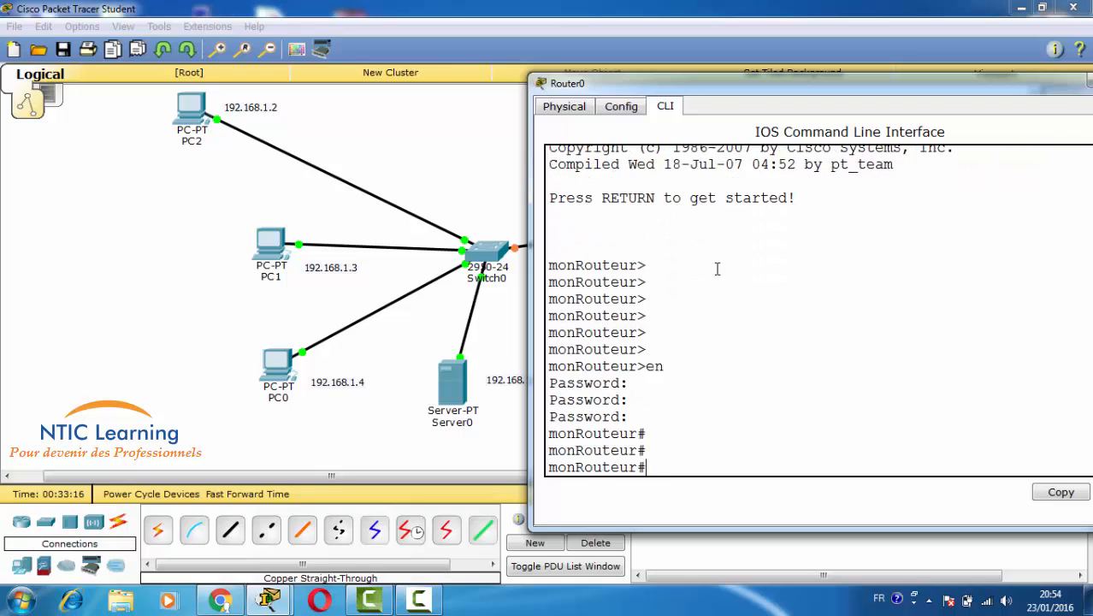
- Check sh run shows FastEthernet0/1 unaddressed and shut down, then close Router0's window
{"action": "type", "text": "sh run"}
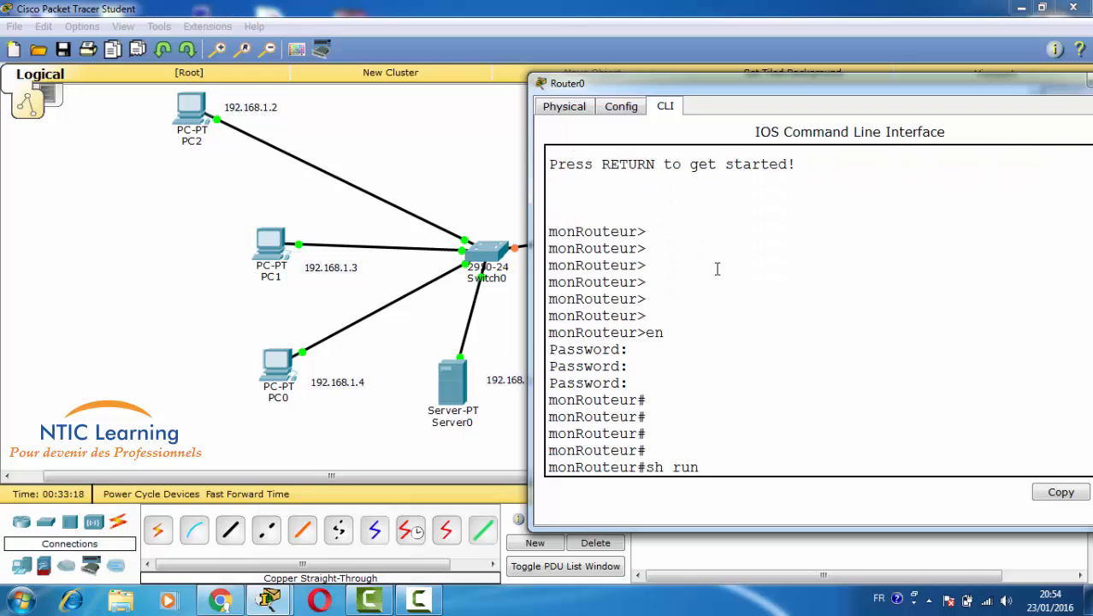
{"action": "key", "text": "Return"}
{"action": "key", "text": "Return"}
{"action": "key", "text": "Return"}
{"action": "key", "text": "Return"}
{"action": "key", "text": "Return"}
{"action": "key", "text": "Return"}
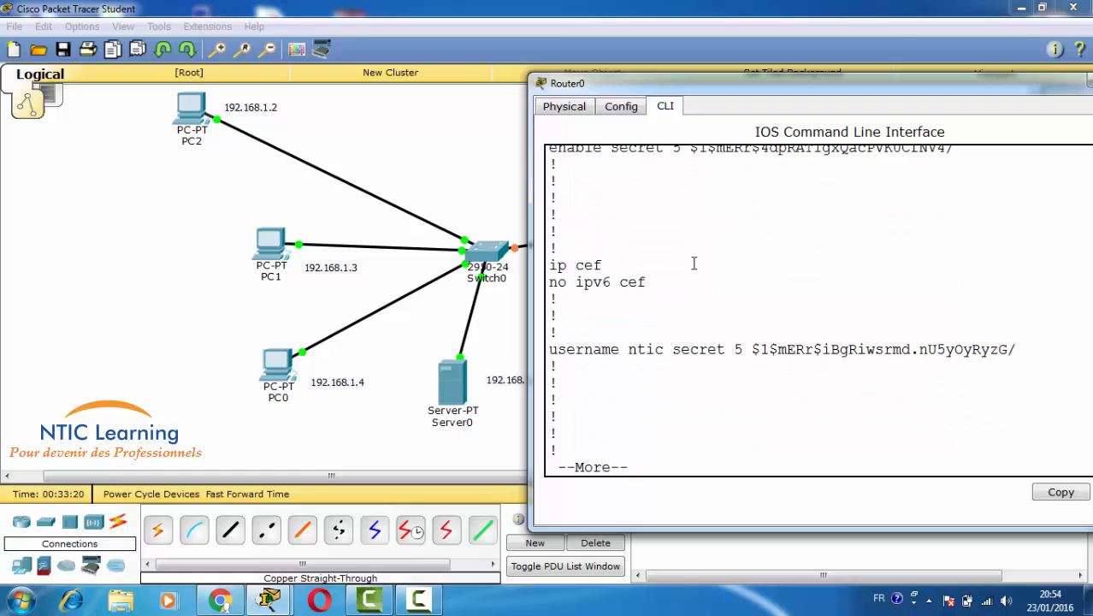
{"action": "left_click_drag", "start_coordinate": [748, 376], "coordinate": [854, 383]}
{"action": "key", "text": "Return"}
{"action": "key", "text": "Return"}
{"action": "key", "text": "Return"}
{"action": "key", "text": "Return"}
{"action": "key", "text": "Return"}
{"action": "key", "text": "Return"}
{"action": "key", "text": "Return"}
{"action": "key", "text": "Return"}
{"action": "key", "text": "Return"}
{"action": "key", "text": "Return"}
{"action": "key", "text": "Return"}
{"action": "key", "text": "Return"}
{"action": "key", "text": "Return"}
{"action": "key", "text": "Return"}
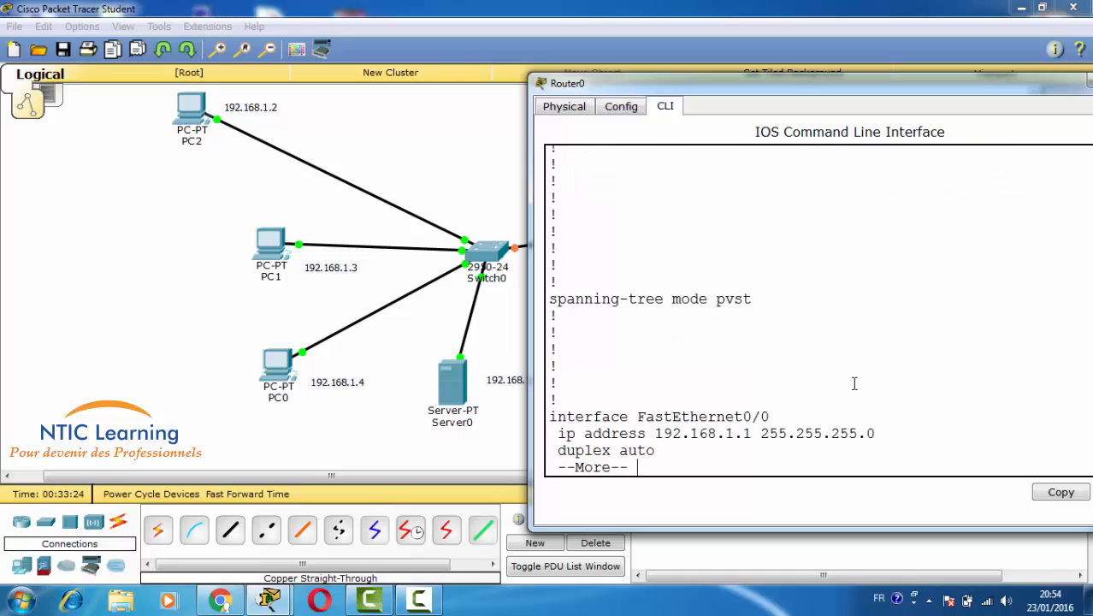
{"action": "key", "text": "Return"}
{"action": "key", "text": "Return"}
{"action": "key", "text": "Return"}
{"action": "key", "text": "Return"}
{"action": "key", "text": "Return"}
{"action": "key", "text": "Return"}
{"action": "key", "text": "Return"}
{"action": "key", "text": "Return"}
{"action": "key", "text": "Return"}
{"action": "key", "text": "Return"}
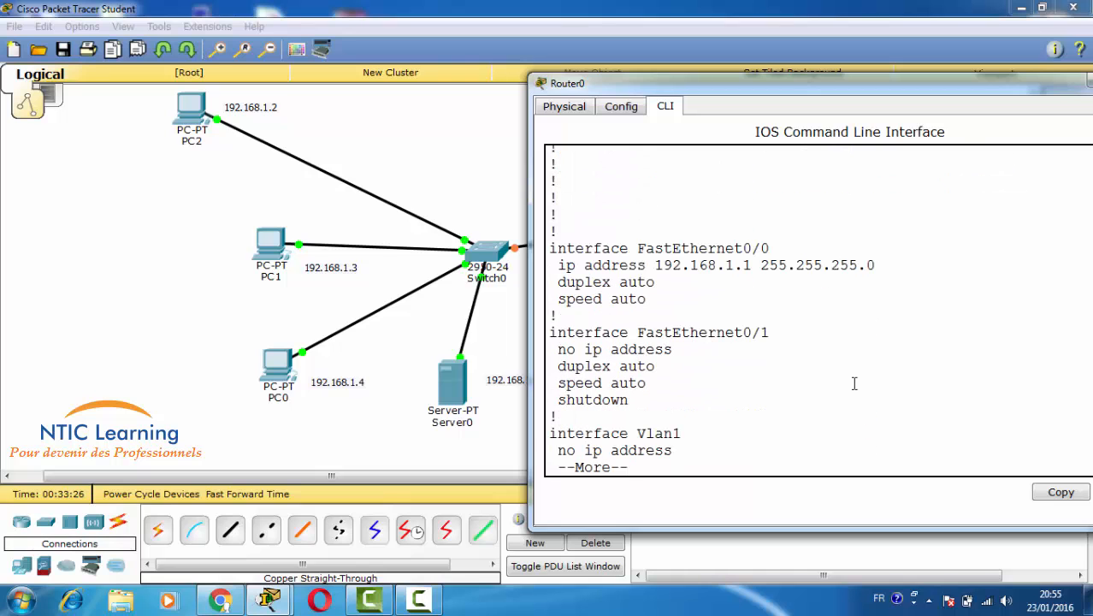
{"action": "double_click", "coordinate": [752, 94]}
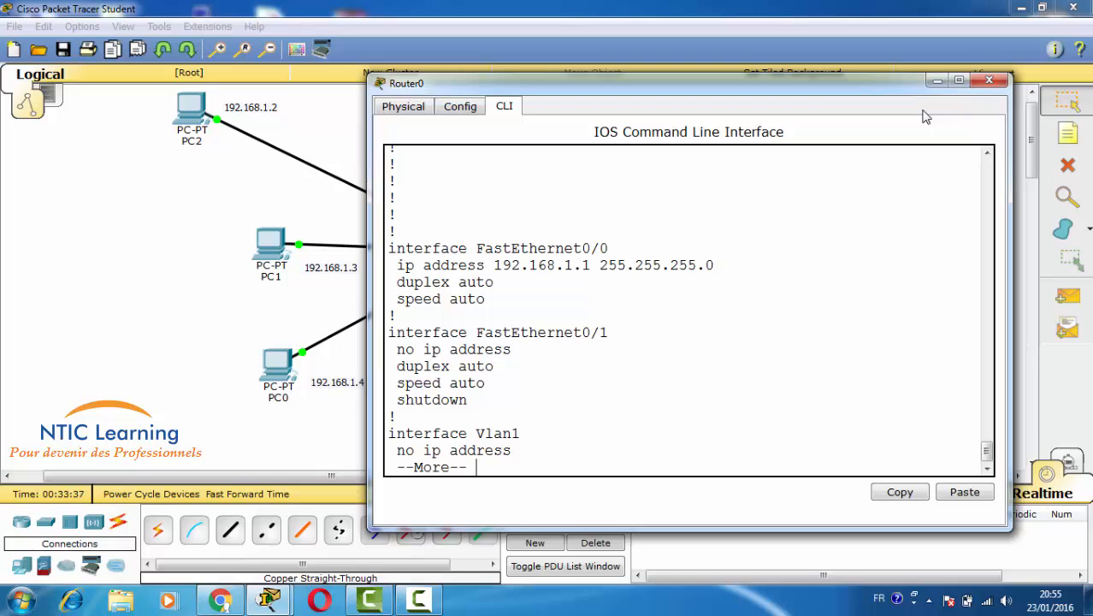
{"action": "left_click", "coordinate": [989, 79]}
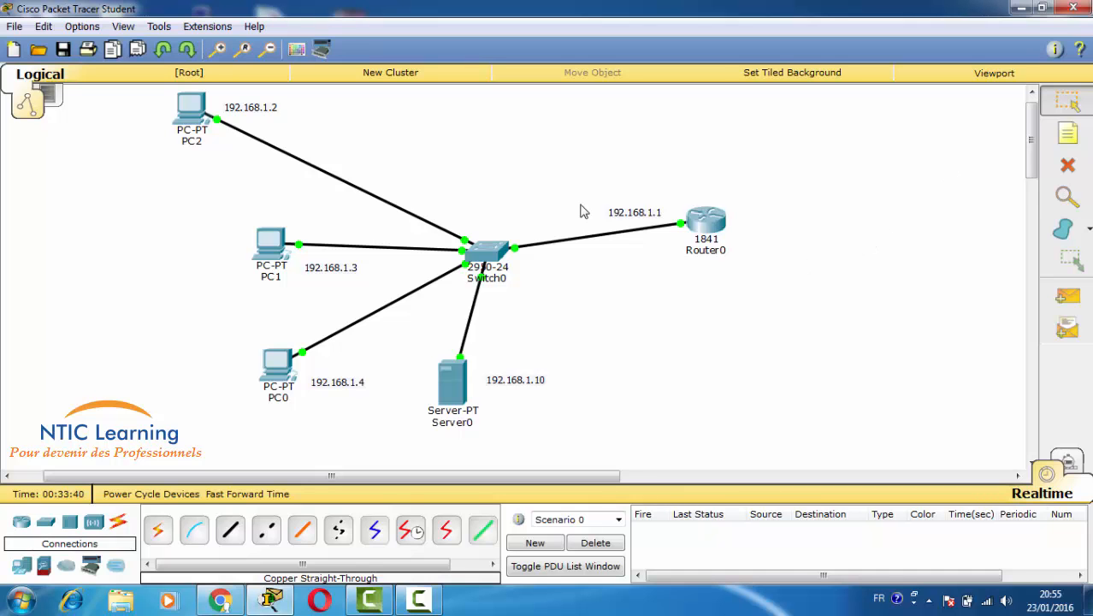
- From PC2's Command Prompt, telnet to 192.168.1.1, log in, and enter privileged mode
{"action": "left_click", "coordinate": [195, 113]}
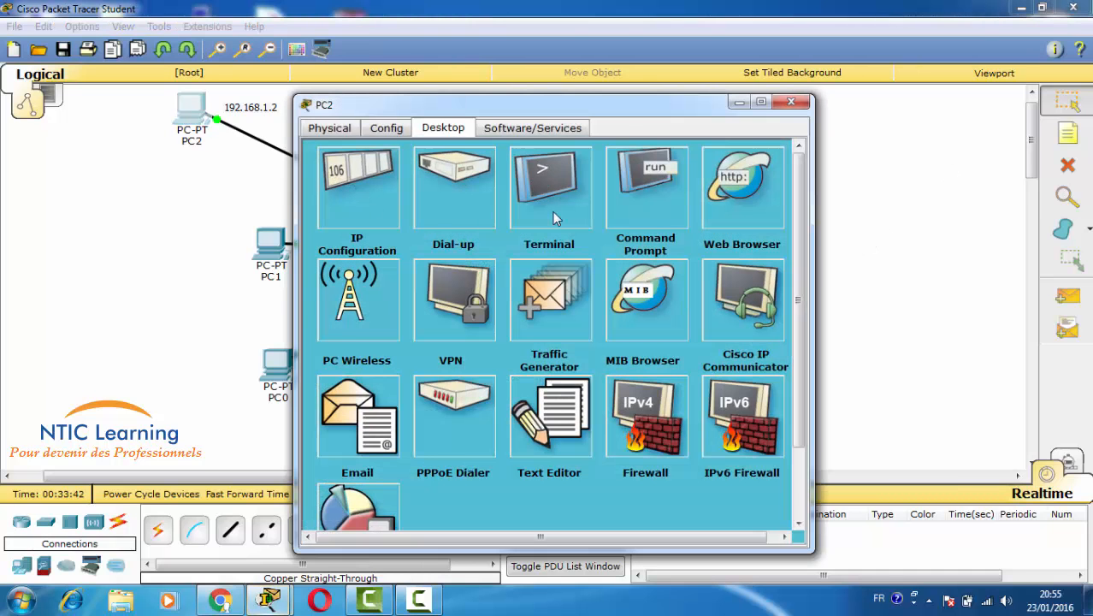
{"action": "left_click", "coordinate": [630, 204]}
{"action": "type", "text": "t"}
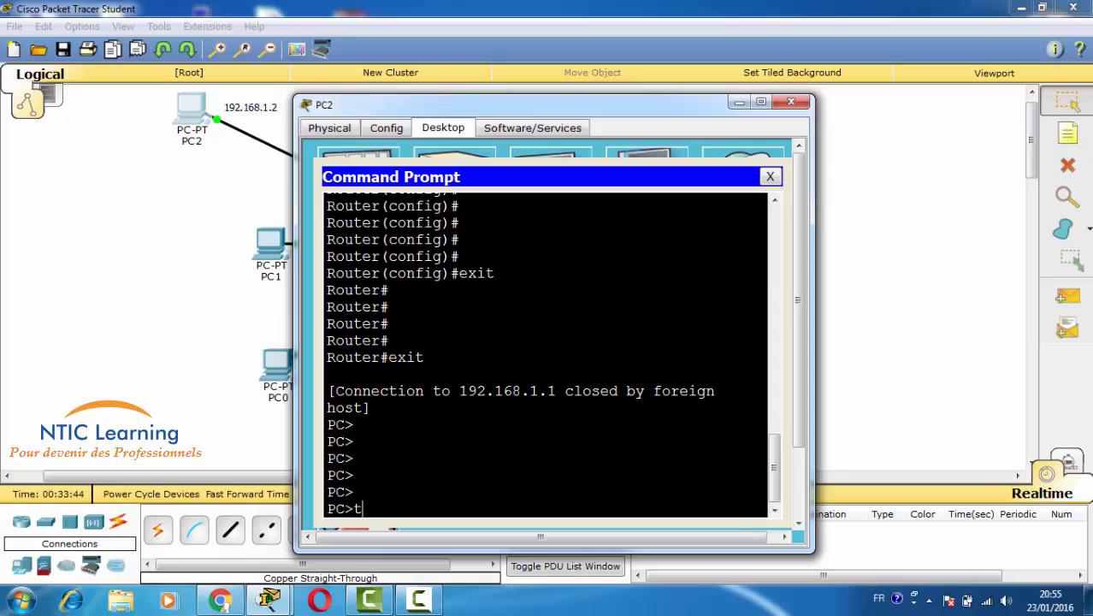
{"action": "type", "text": "elnet 192.168."}
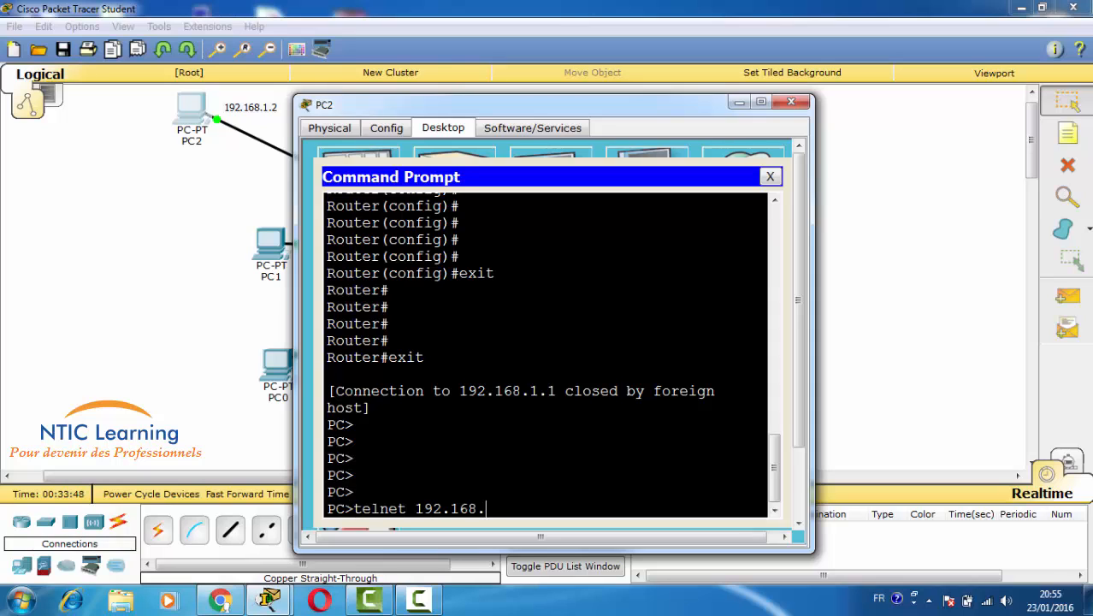
{"action": "type", "text": "1.1"}
{"action": "key", "text": "Return"}
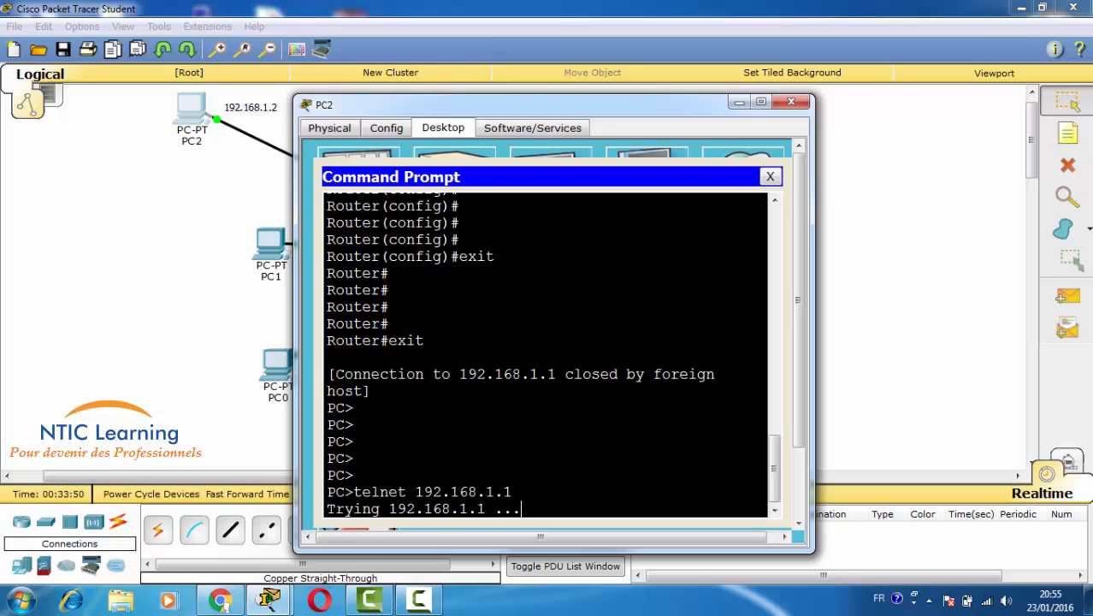
{"action": "type", "text": "nt"}
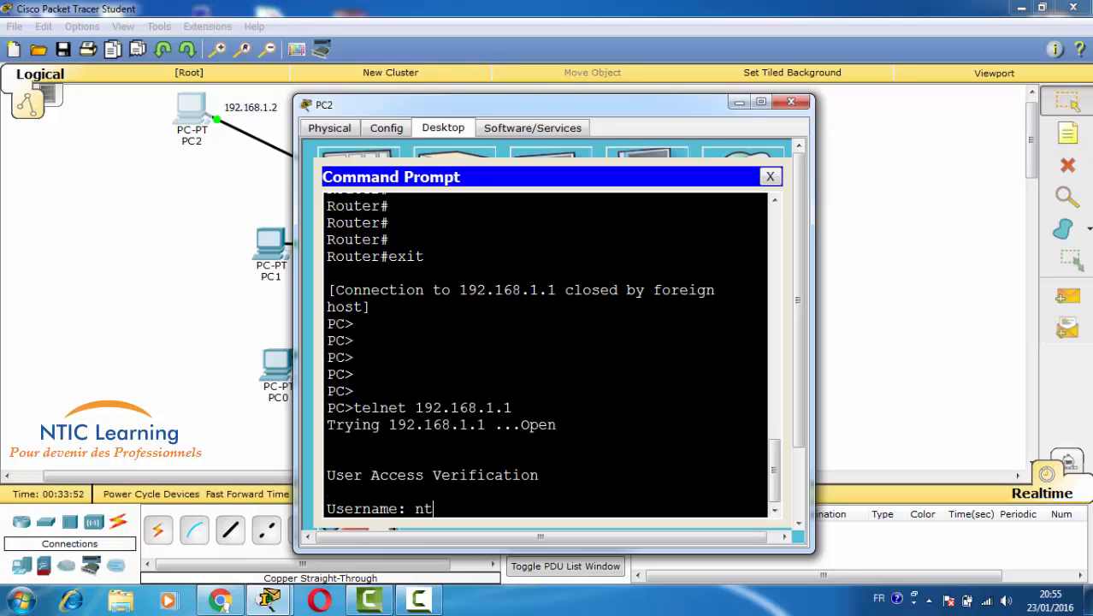
{"action": "type", "text": "ic"}
{"action": "key", "text": "Return"}
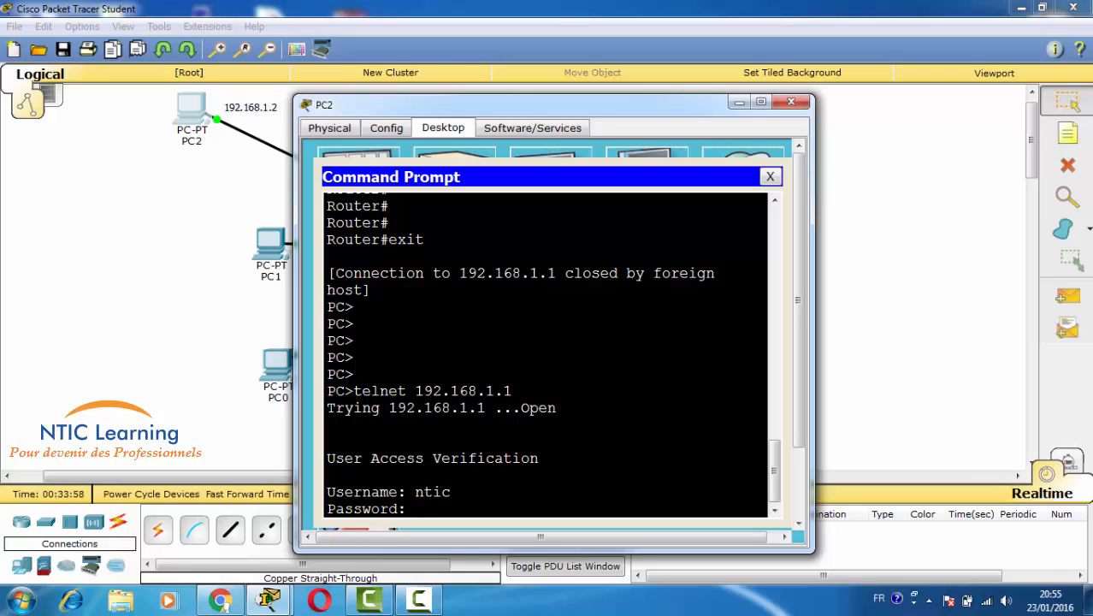
{"action": "key", "text": "Return"}
{"action": "key", "text": "Return"}
{"action": "key", "text": "Return"}
{"action": "key", "text": "Return"}
{"action": "key", "text": "Return"}
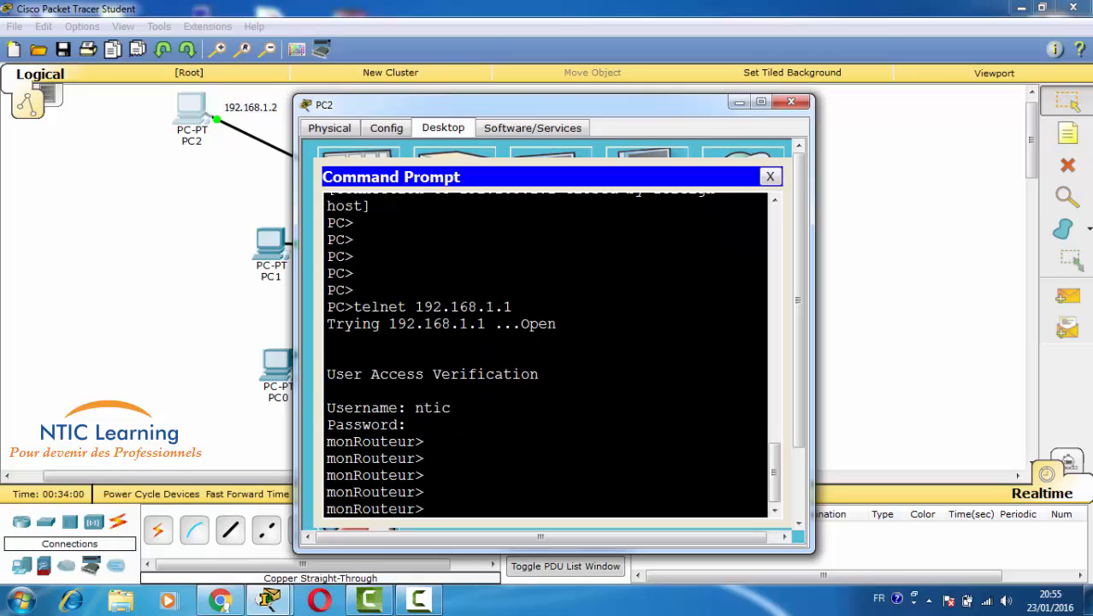
{"action": "type", "text": "en"}
{"action": "key", "text": "Tab"}
{"action": "key", "text": "Return"}
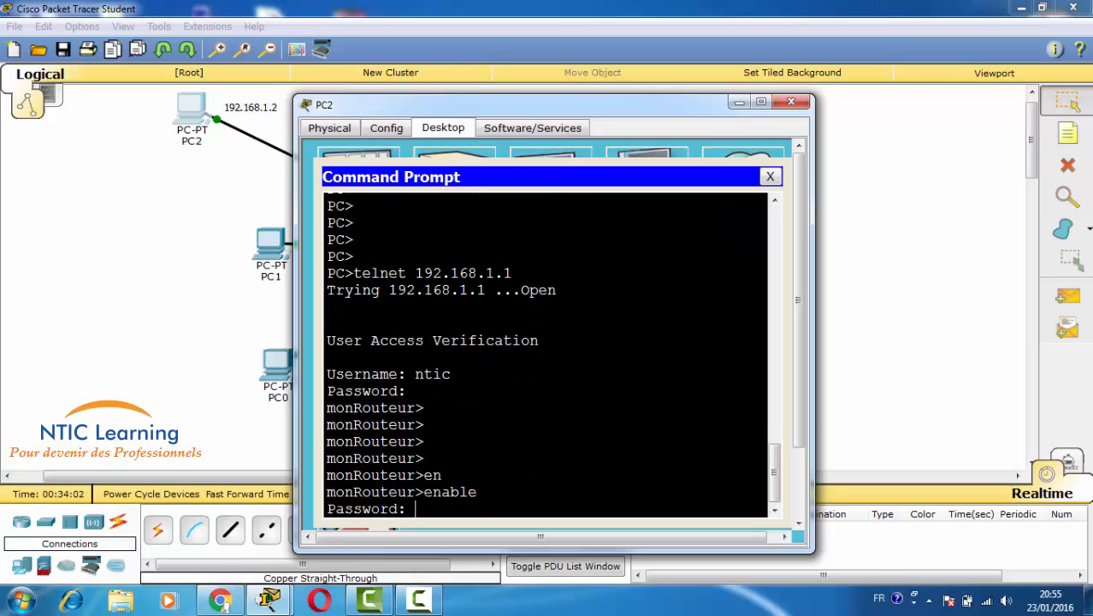
{"action": "key", "text": "Return"}
{"action": "key", "text": "Return"}
{"action": "key", "text": "Return"}
{"action": "key", "text": "Return"}
{"action": "key", "text": "Return"}
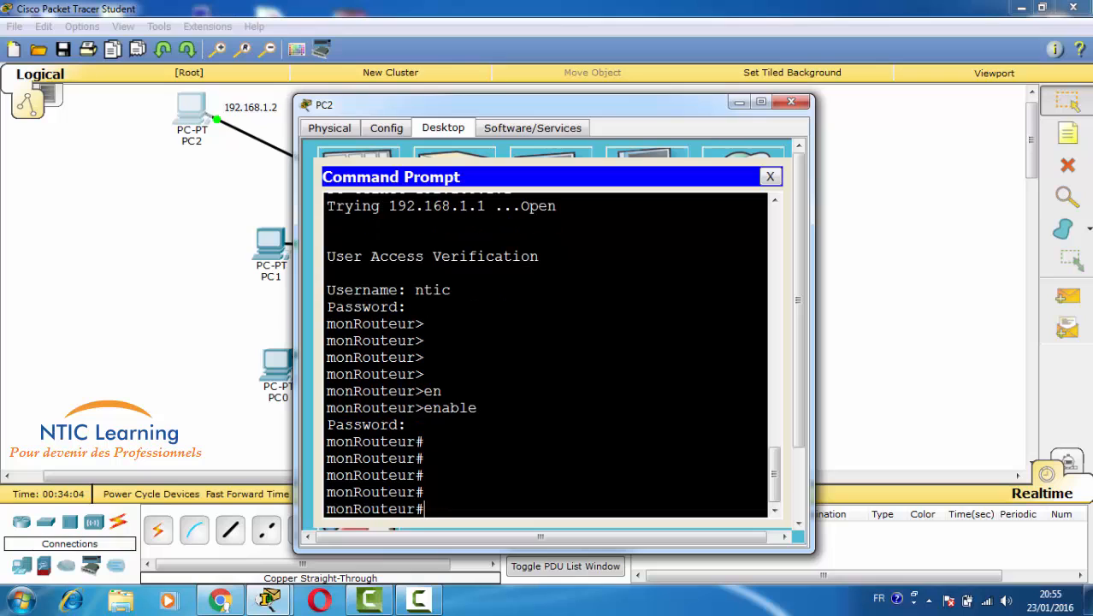
- Run copy tftp: running-config, loading file ntic from 192.168.1.10 into running-config
{"action": "type", "text": "copy tf"}
{"action": "key", "text": "Tab"}
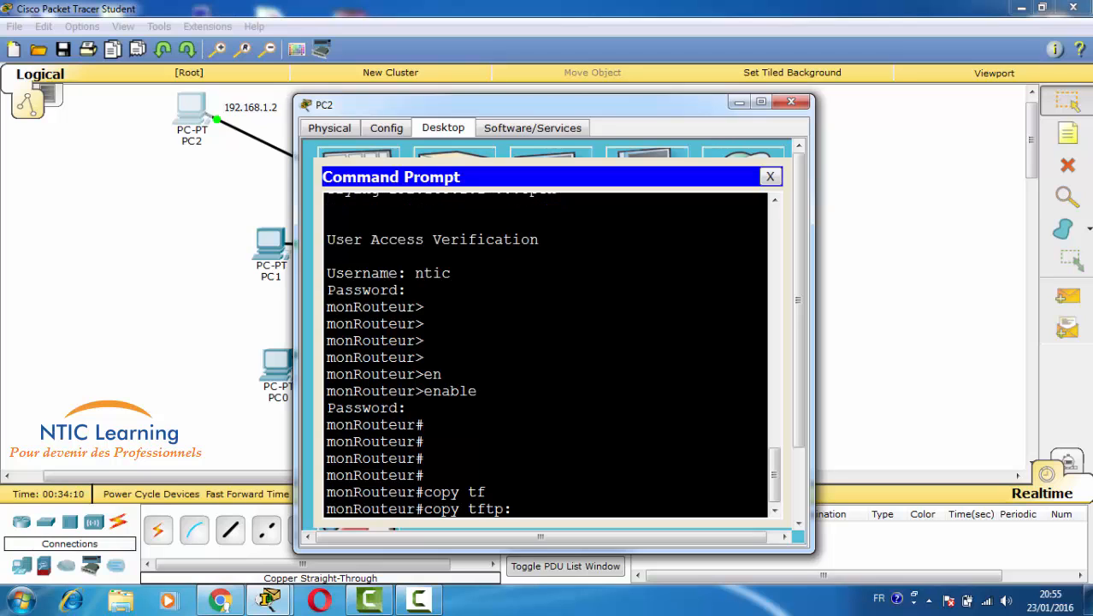
{"action": "type", "text": "run"}
{"action": "key", "text": "Tab"}
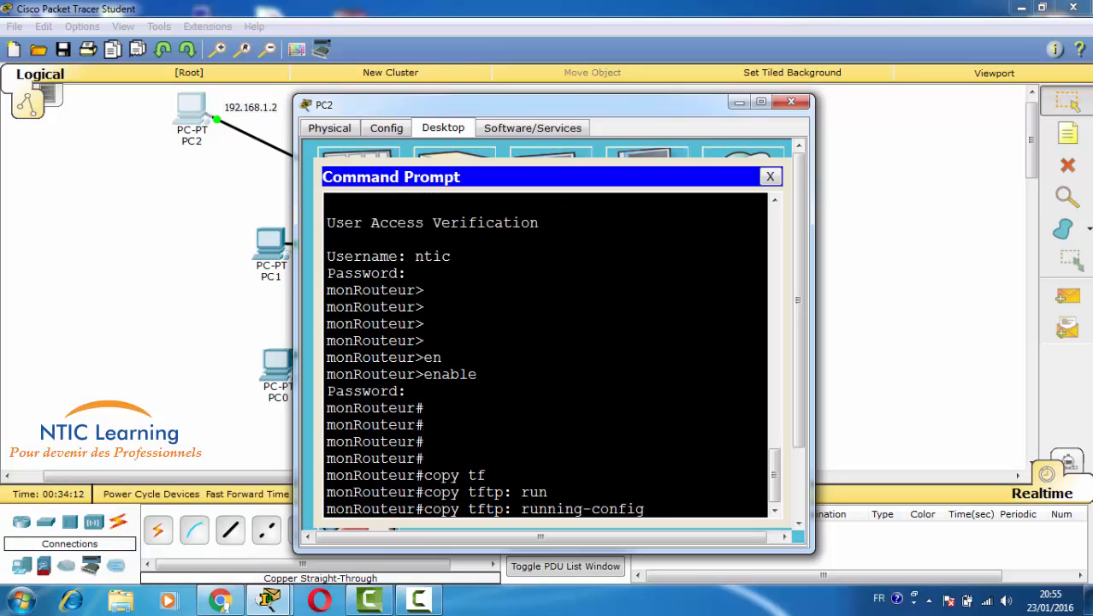
{"action": "key", "text": "Return"}
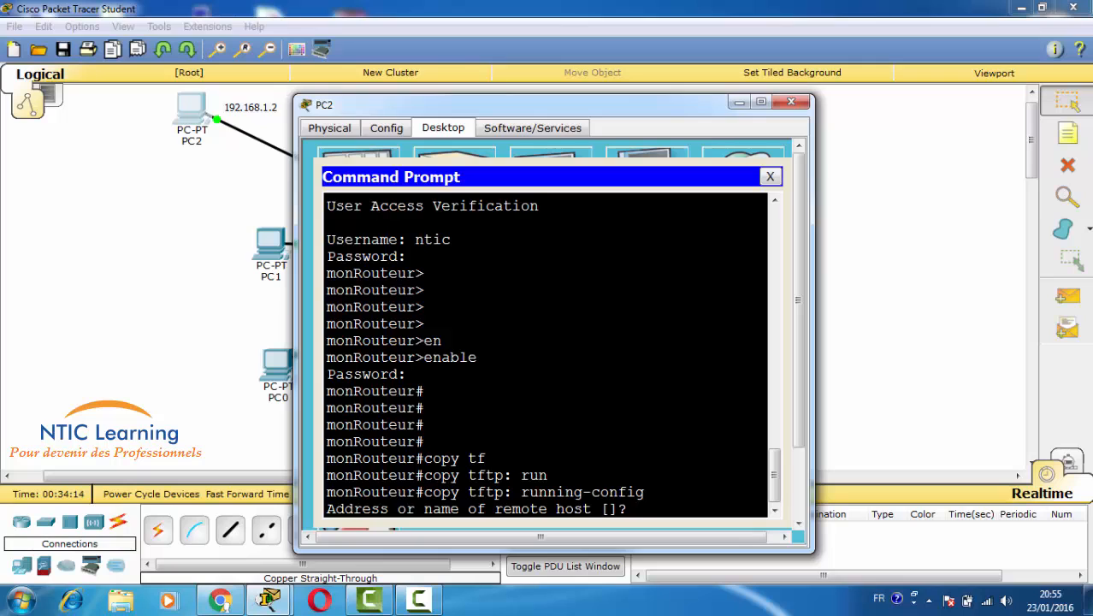
{"action": "type", "text": "192.168.1.10"}
{"action": "key", "text": "Return"}
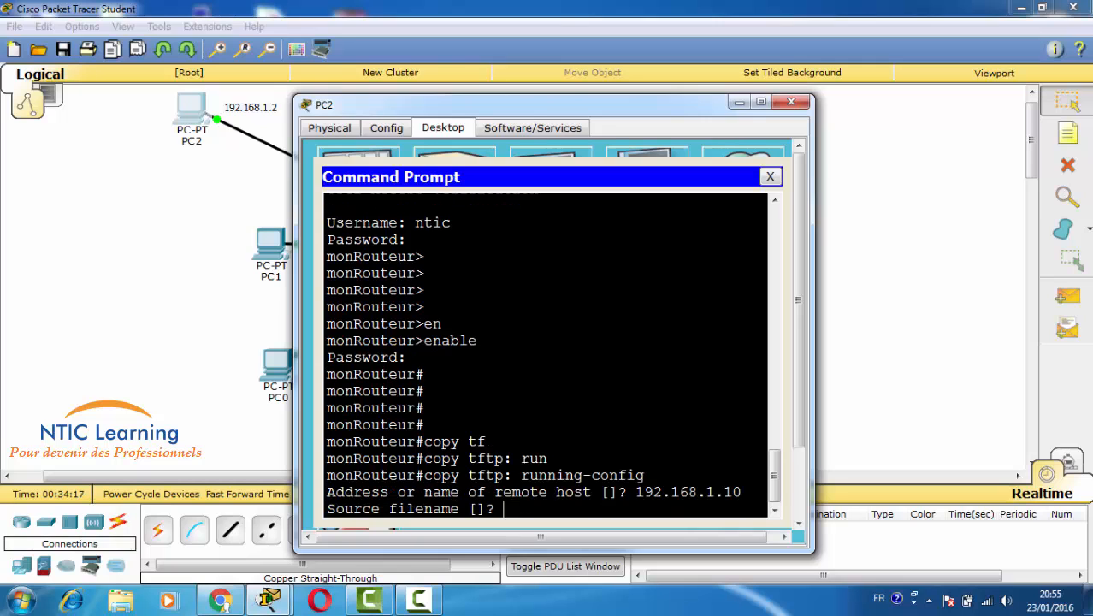
{"action": "type", "text": "ntic"}
{"action": "key", "text": "Return"}
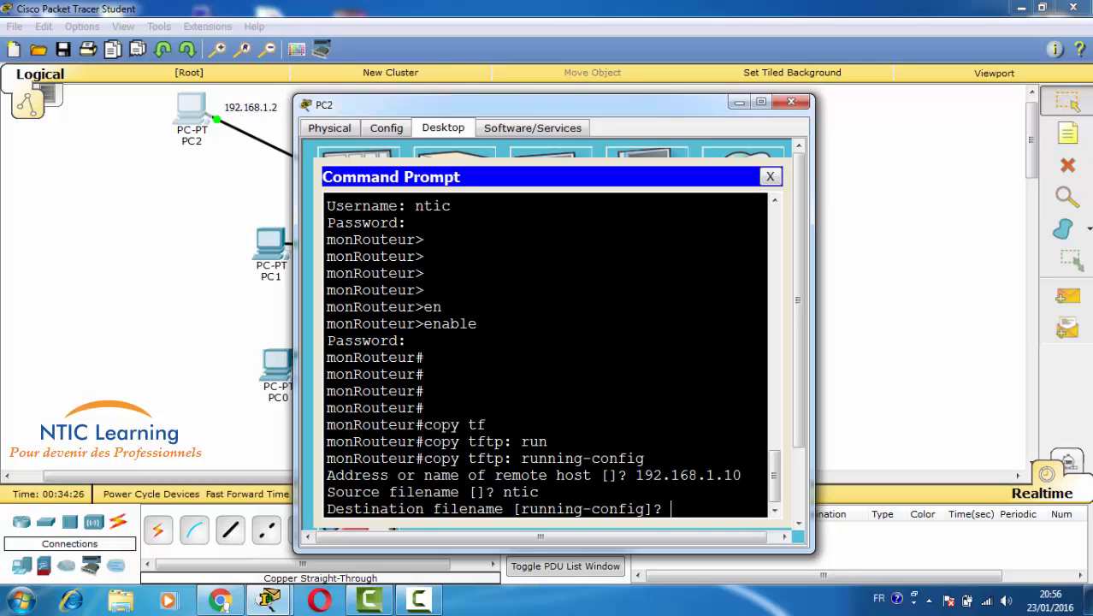
{"action": "key", "text": "Return"}
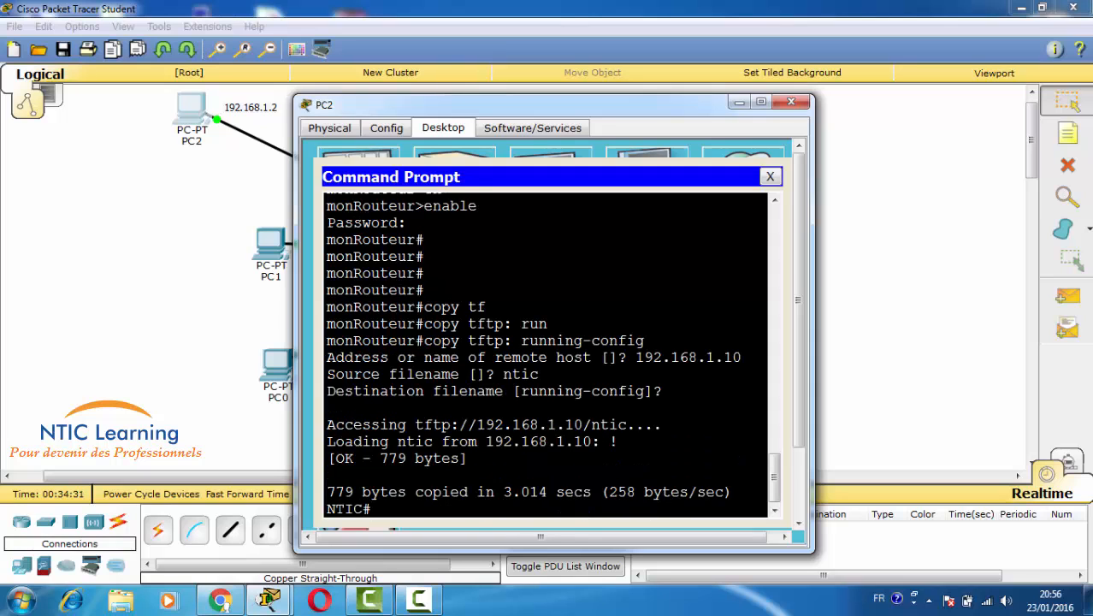
- Confirm the prompt changed from monRouteur to NTIC, then bring up Router0's console
{"action": "key", "text": "Return"}
{"action": "key", "text": "Return"}
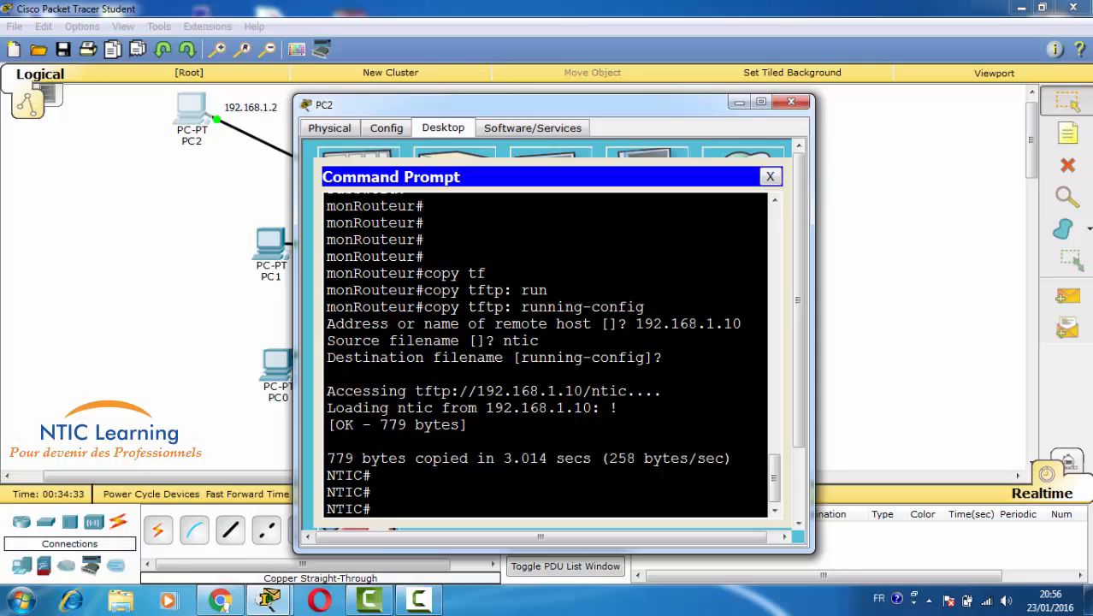
{"action": "left_click_drag", "start_coordinate": [326, 306], "coordinate": [414, 306]}
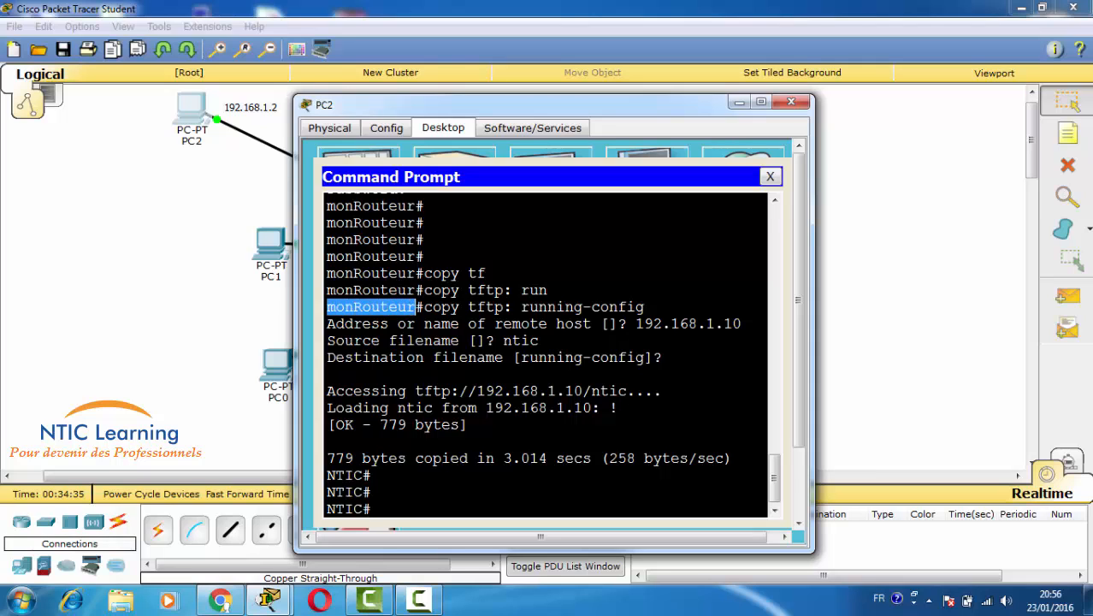
{"action": "left_click_drag", "start_coordinate": [327, 475], "coordinate": [363, 475]}
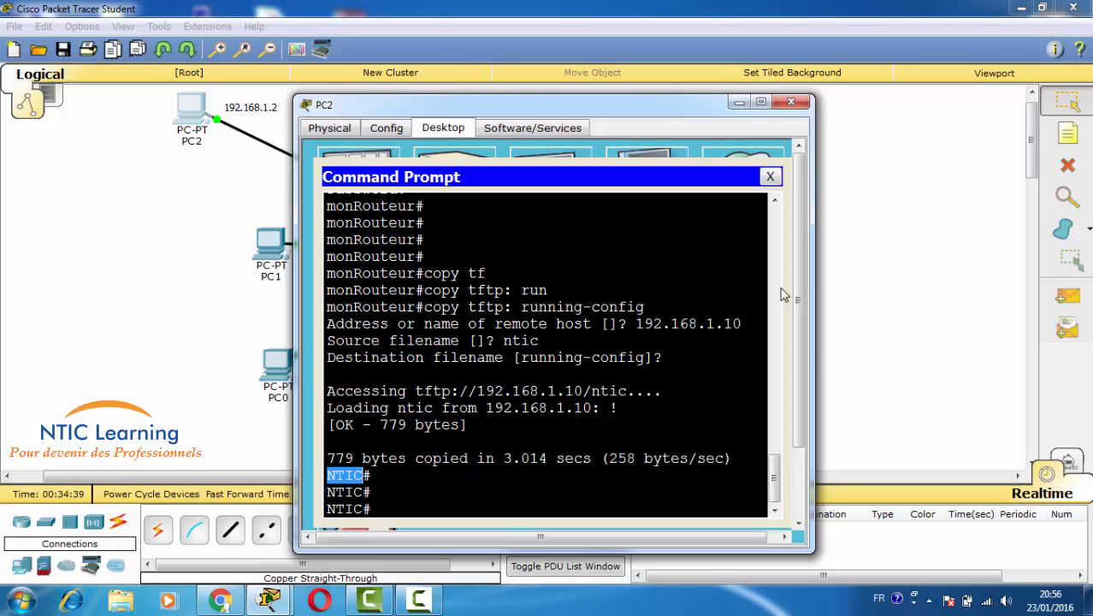
{"action": "left_click", "coordinate": [851, 297]}
{"action": "left_click", "coordinate": [708, 224]}
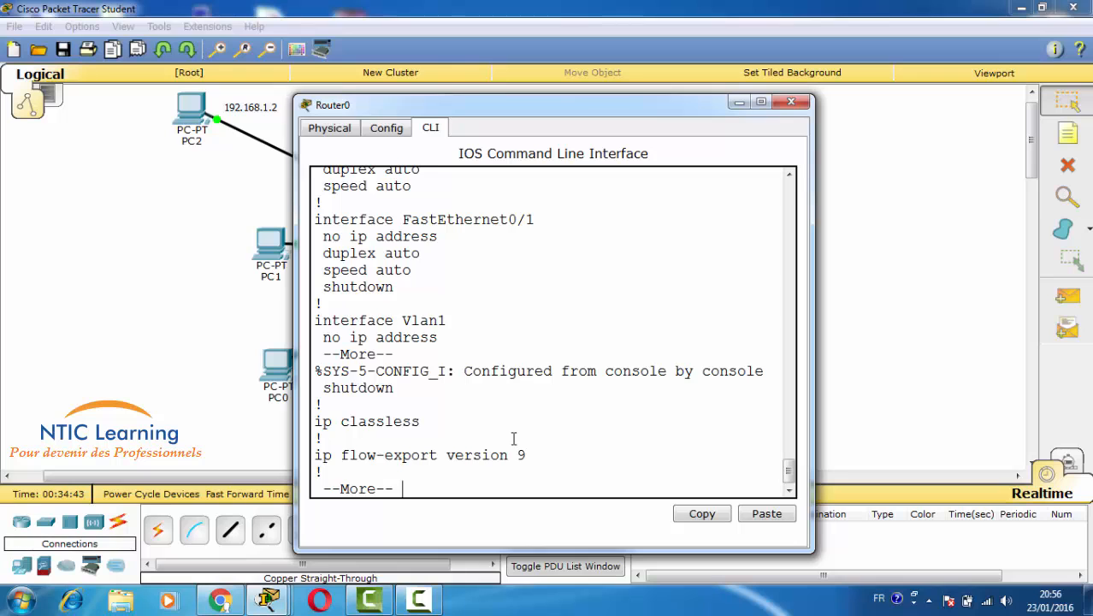
- Refresh Router0's NTIC# prompt and run sh run on the restored configuration
{"action": "key", "text": "Return"}
{"action": "key", "text": "Return"}
{"action": "key", "text": "Return"}
{"action": "key", "text": "Return"}
{"action": "key", "text": "Return"}
{"action": "key", "text": "Return"}
{"action": "key", "text": "Return"}
{"action": "key", "text": "Return"}
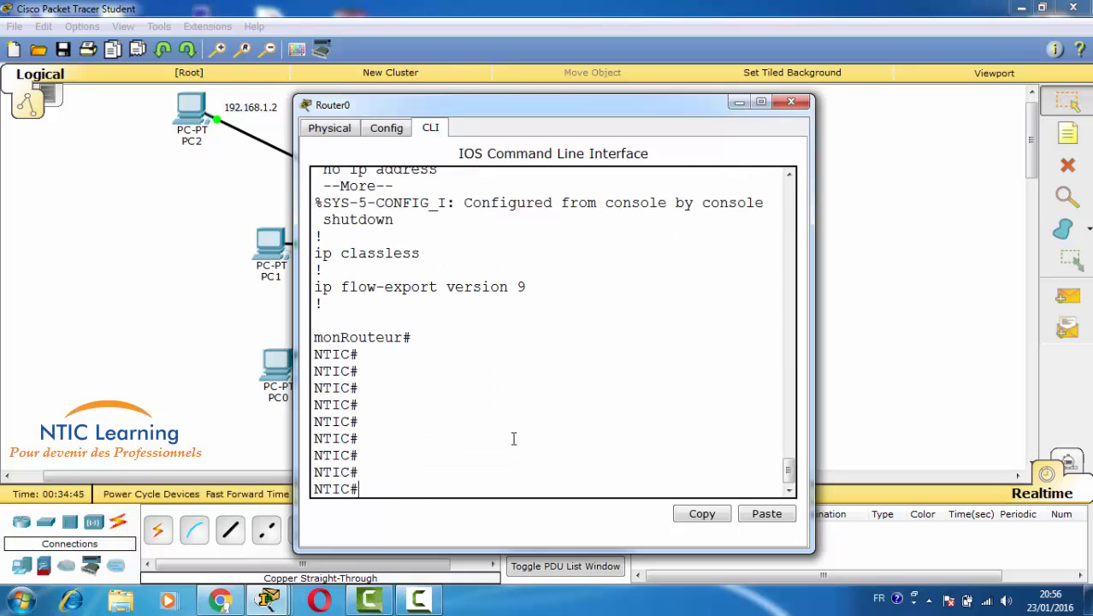
{"action": "double_click", "coordinate": [360, 338]}
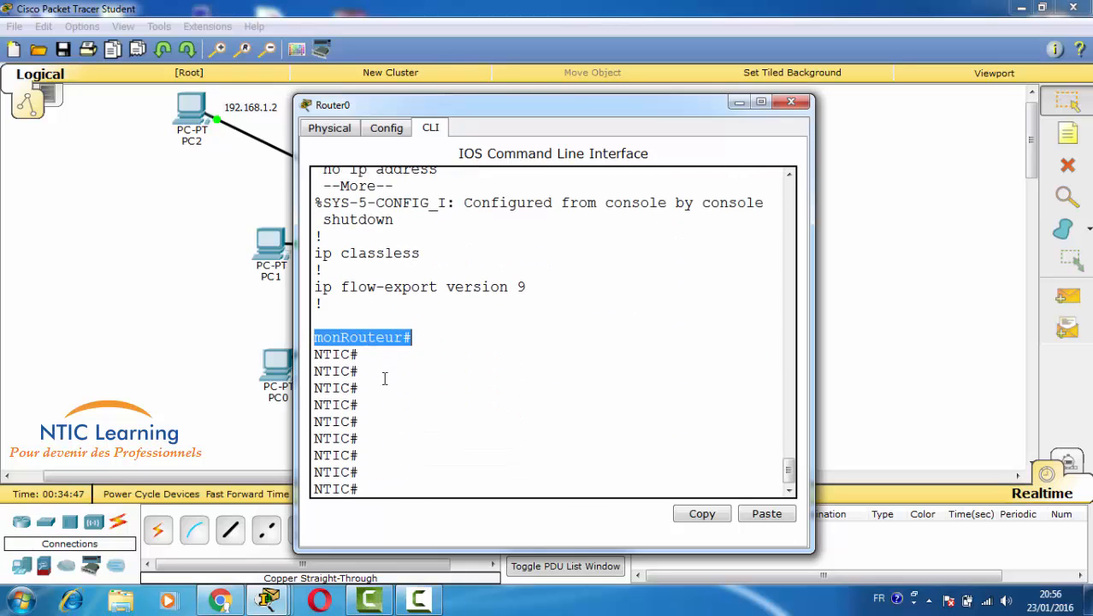
{"action": "left_click", "coordinate": [385, 379]}
{"action": "type", "text": "sh "}
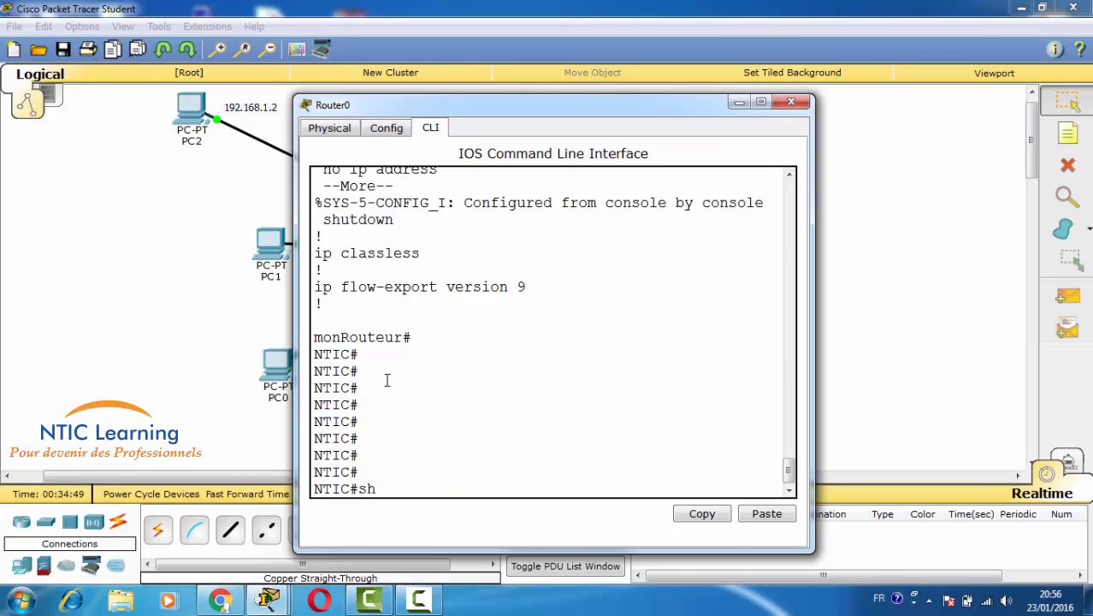
{"action": "type", "text": "run"}
{"action": "key", "text": "Return"}
{"action": "key", "text": "Return"}
{"action": "key", "text": "Return"}
{"action": "key", "text": "Return"}
{"action": "key", "text": "Return"}
{"action": "key", "text": "Return"}
{"action": "key", "text": "Return"}
{"action": "key", "text": "Return"}
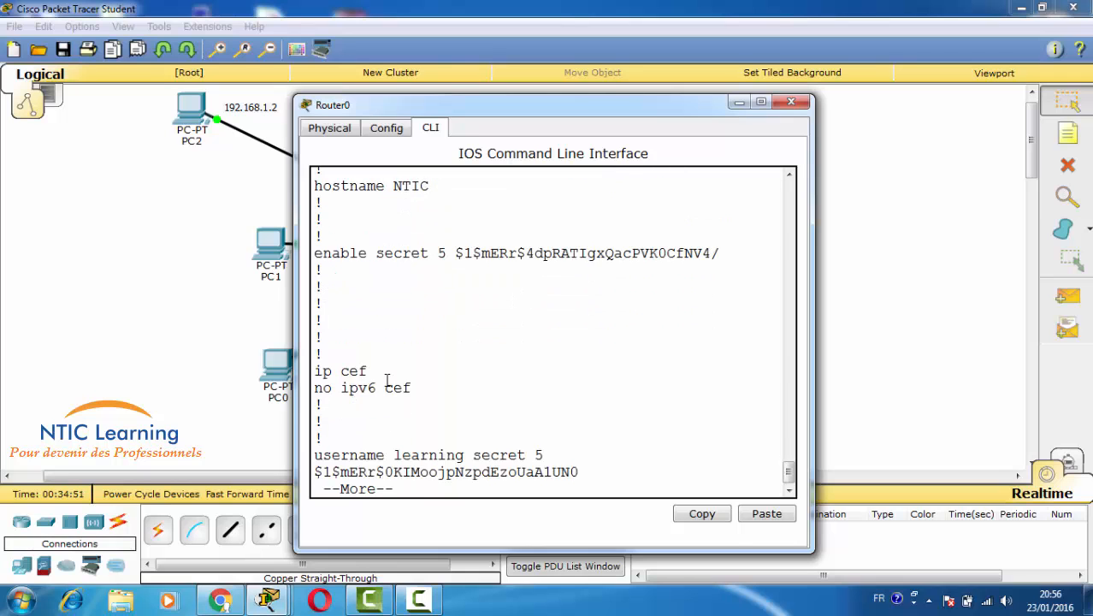
{"action": "scroll", "coordinate": [393, 359], "scroll_direction": "up", "scroll_amount": 4}
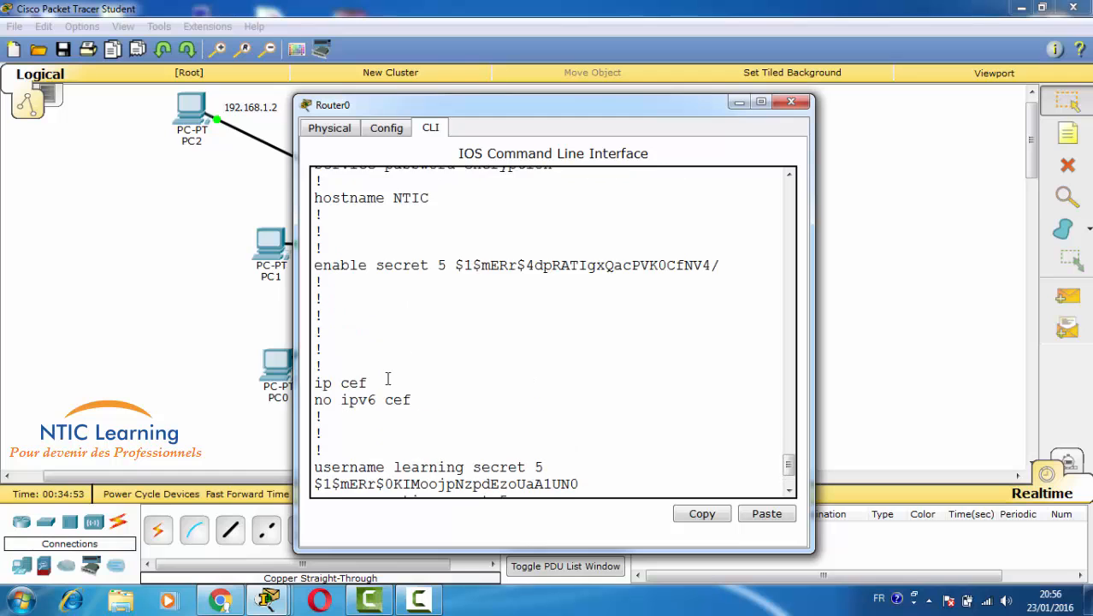
{"action": "scroll", "coordinate": [518, 385], "scroll_direction": "down", "scroll_amount": 4}
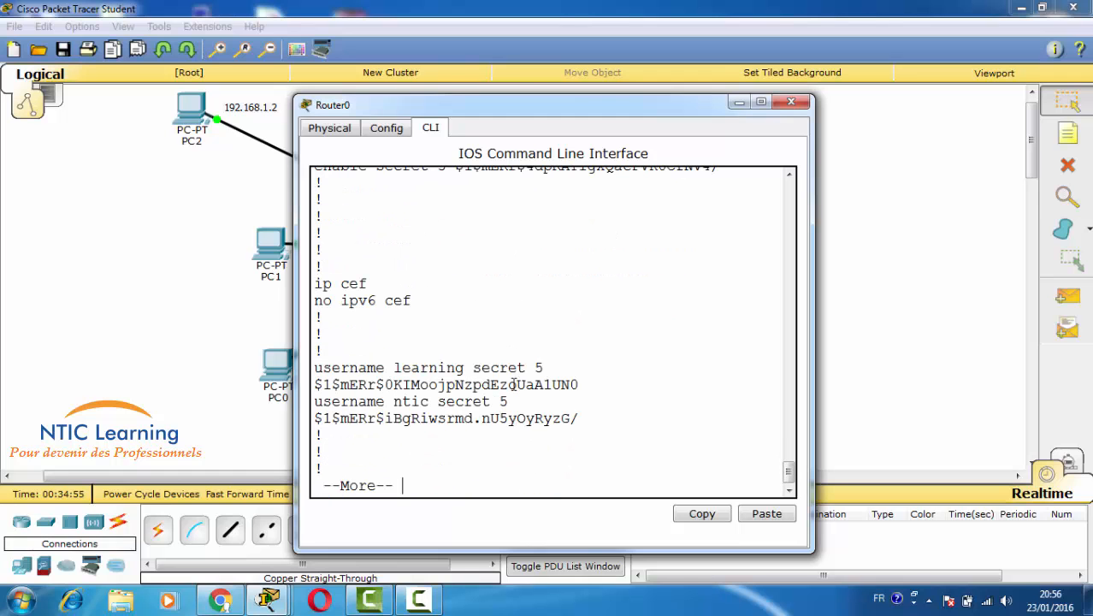
- Widen the console and verify the local users and FastEthernet0/1 at 10.10.10.1, then return to the topology
{"action": "left_click_drag", "start_coordinate": [812, 327], "coordinate": [894, 322]}
{"action": "left_click_drag", "start_coordinate": [394, 401], "coordinate": [466, 401]}
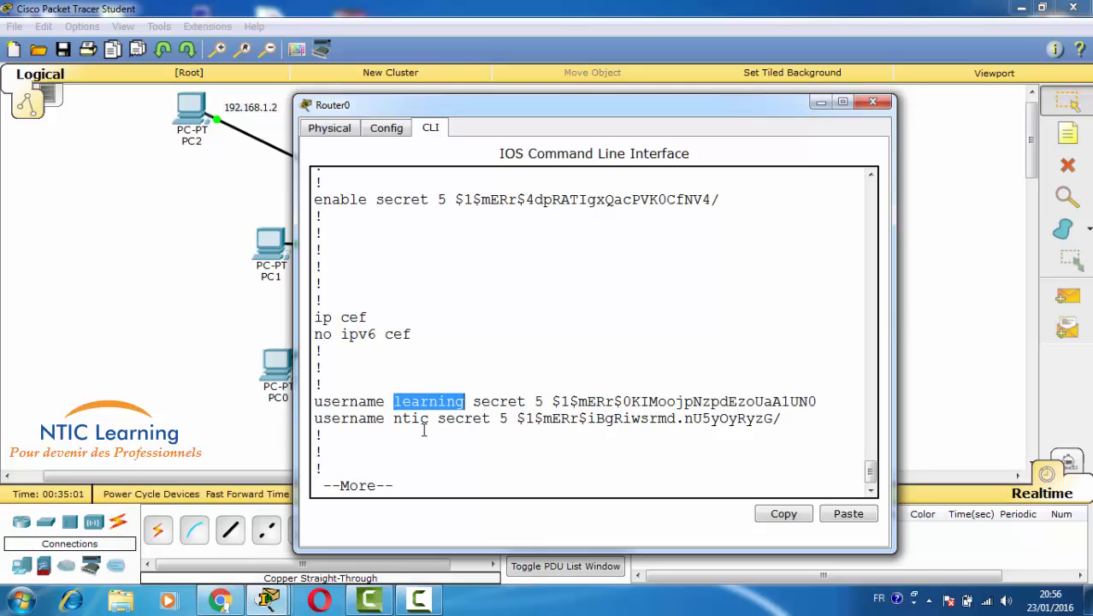
{"action": "key", "text": "Return"}
{"action": "key", "text": "Return"}
{"action": "key", "text": "Return"}
{"action": "key", "text": "Return"}
{"action": "key", "text": "Return"}
{"action": "key", "text": "Return"}
{"action": "key", "text": "Return"}
{"action": "key", "text": "Return"}
{"action": "key", "text": "Return"}
{"action": "key", "text": "Return"}
{"action": "key", "text": "Return"}
{"action": "key", "text": "Return"}
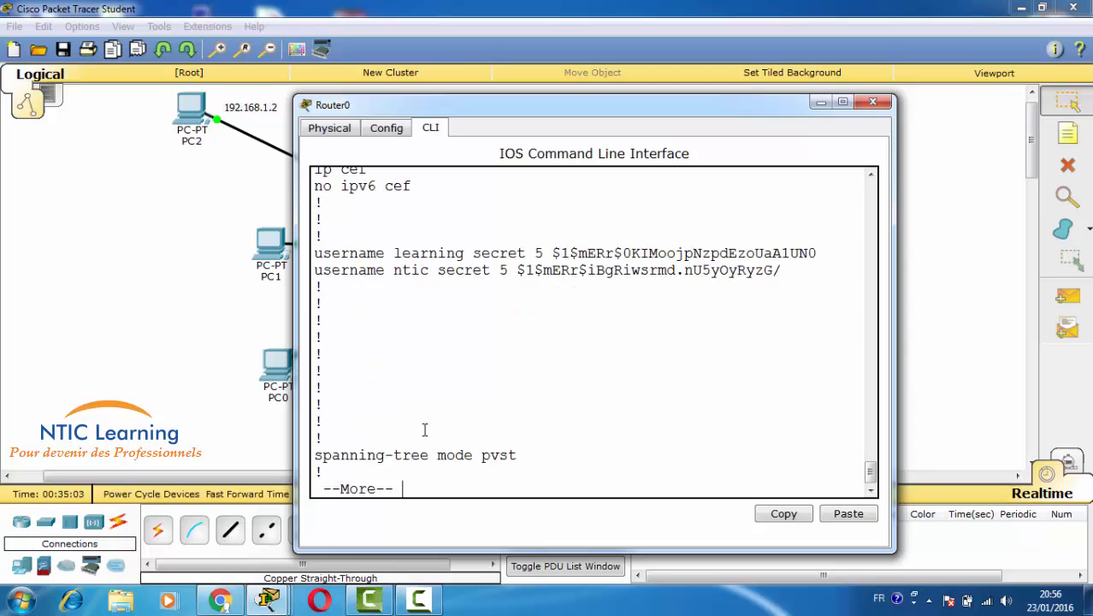
{"action": "key", "text": "Return"}
{"action": "key", "text": "Return"}
{"action": "key", "text": "Return"}
{"action": "key", "text": "Return"}
{"action": "key", "text": "Return"}
{"action": "key", "text": "Return"}
{"action": "key", "text": "Return"}
{"action": "key", "text": "Return"}
{"action": "key", "text": "Return"}
{"action": "key", "text": "Return"}
{"action": "key", "text": "Return"}
{"action": "key", "text": "Return"}
{"action": "key", "text": "Return"}
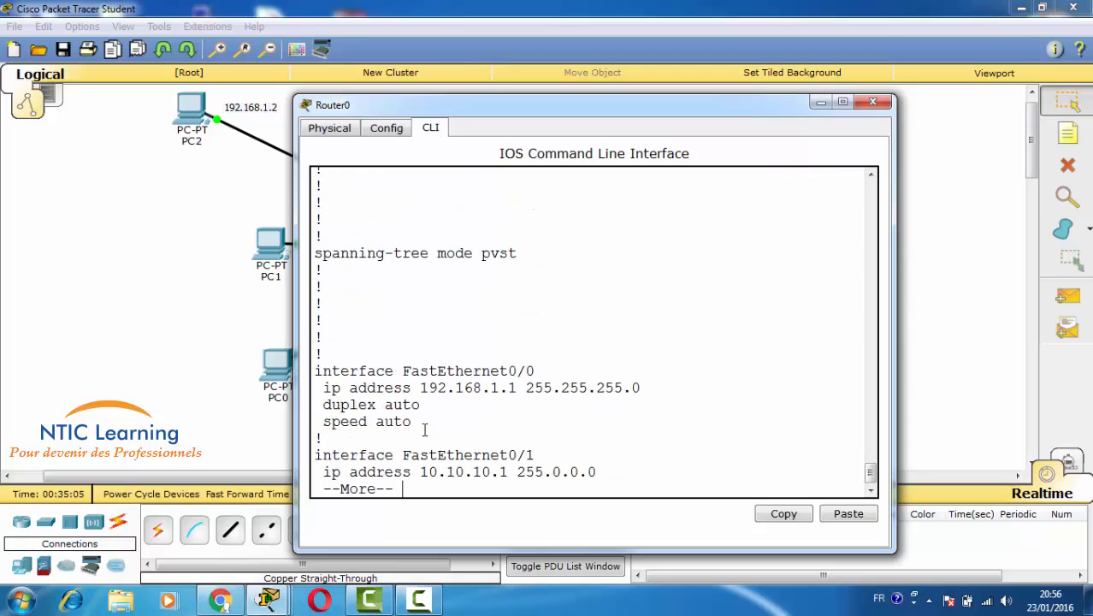
{"action": "key", "text": "Return"}
{"action": "left_click_drag", "start_coordinate": [325, 388], "coordinate": [617, 394]}
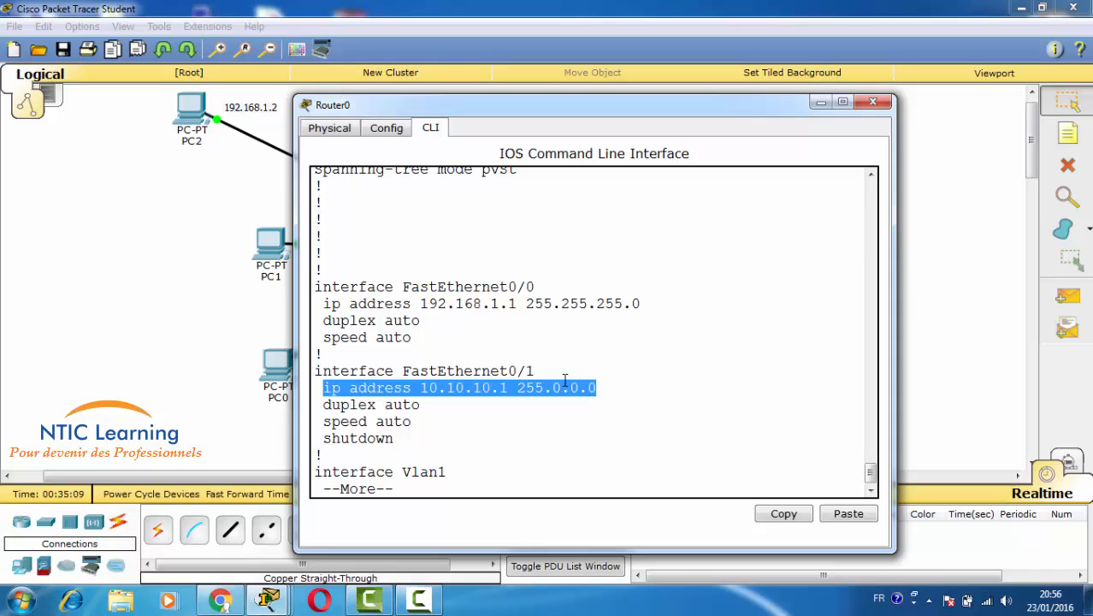
{"action": "left_click", "coordinate": [241, 337]}
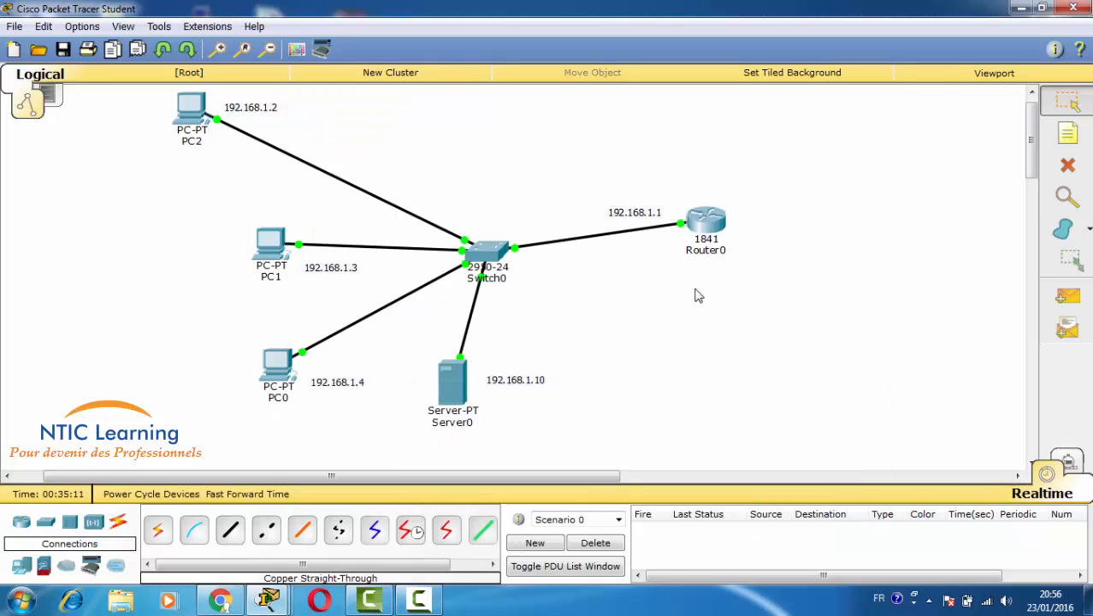
- In PC2's telnet session at NTIC#, run copy running-config startup-config, accepting the default filename
{"action": "left_click", "coordinate": [191, 111]}
{"action": "key", "text": "Return"}
{"action": "key", "text": "Return"}
{"action": "key", "text": "Return"}
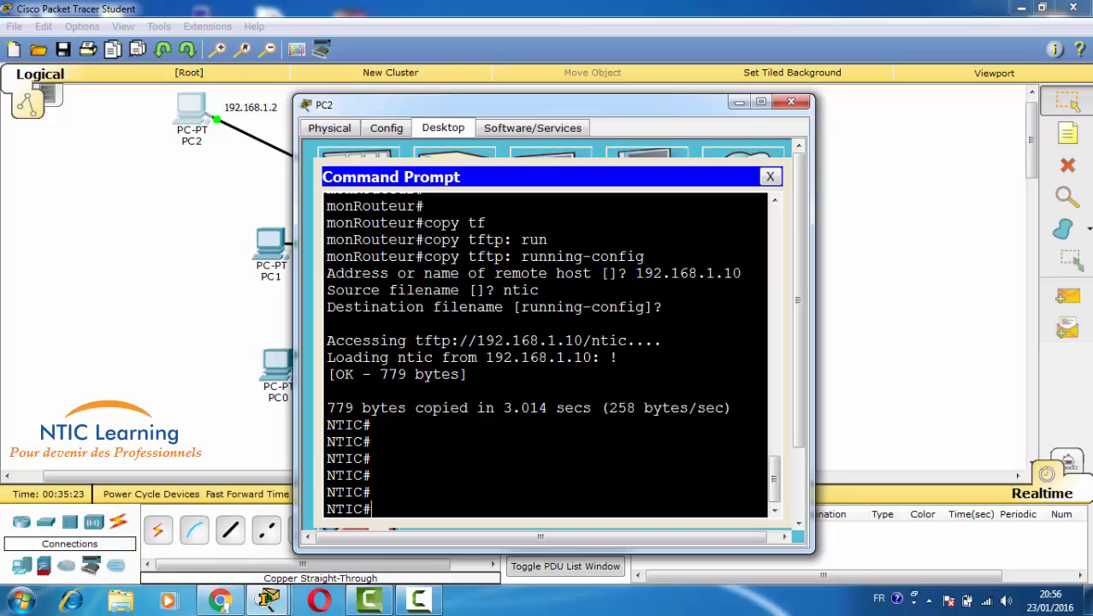
{"action": "left_click_drag", "start_coordinate": [327, 240], "coordinate": [407, 241]}
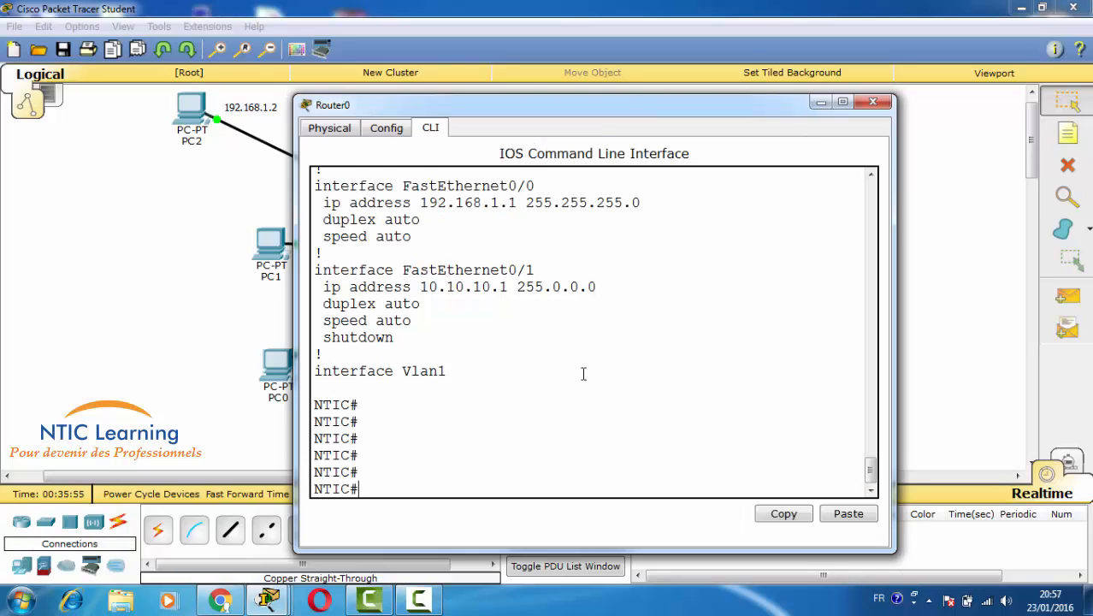
{"action": "key", "text": "Return"}
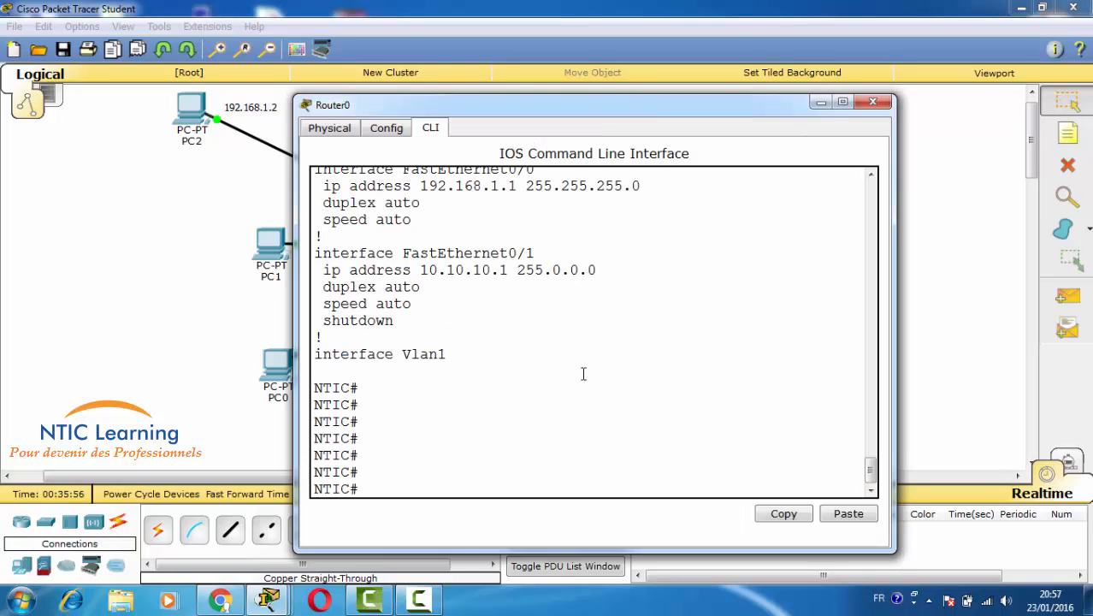
{"action": "type", "text": "copy run"}
{"action": "key", "text": "Tab"}
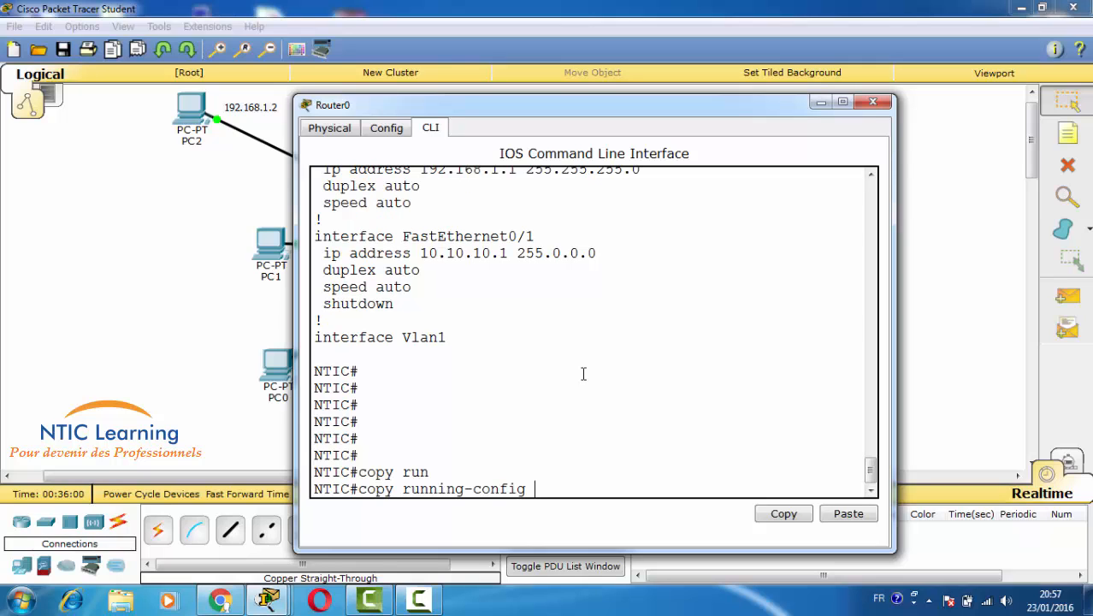
{"action": "type", "text": "st"}
{"action": "key", "text": "Tab"}
{"action": "key", "text": "Return"}
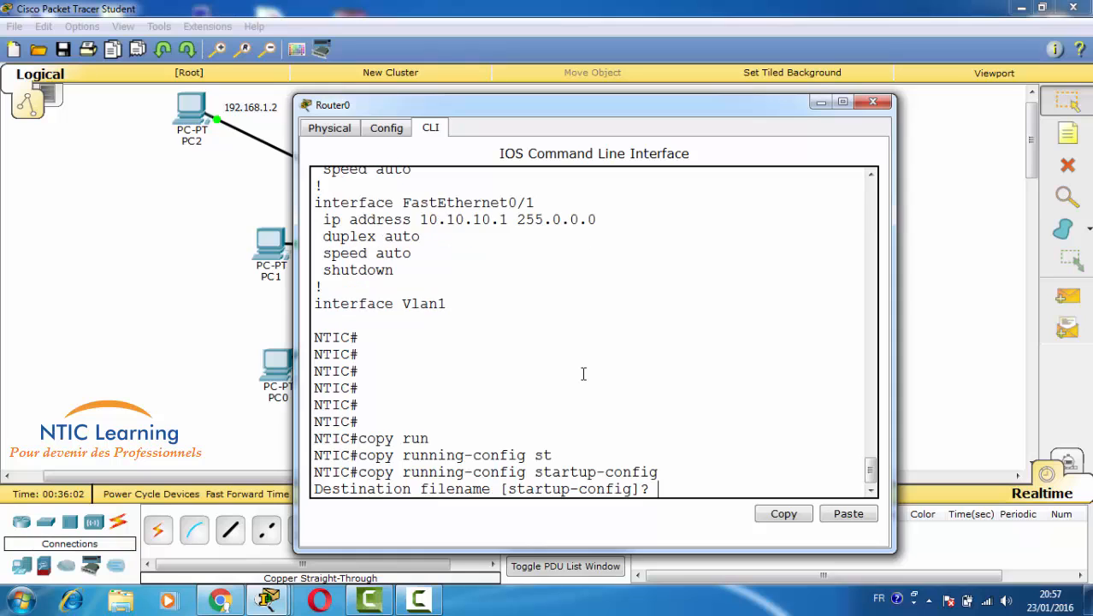
{"action": "key", "text": "Return"}
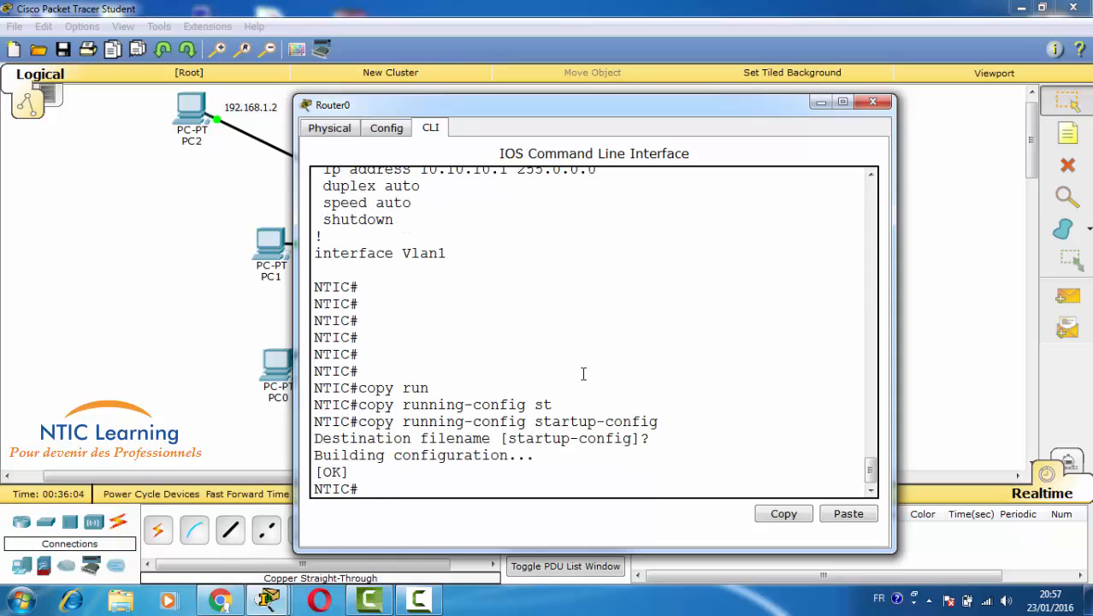